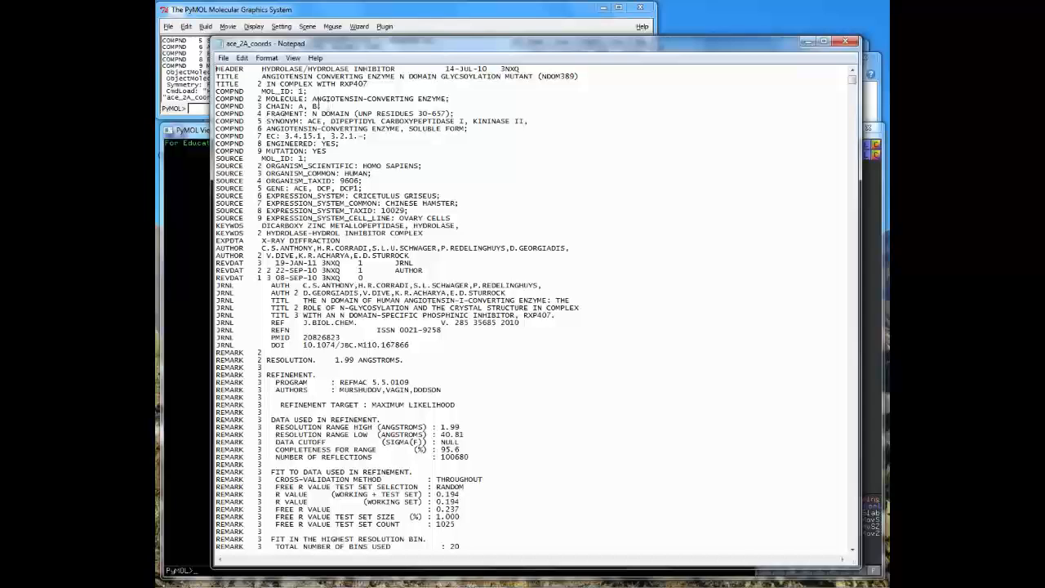
# - Highlight the ANGIOTENSIN-CONVERTING ENZYME molecule name, then scroll down to the REMARK 3 refinement remarks
pyautogui.moveTo(314, 99); pyautogui.dragTo(450, 100)
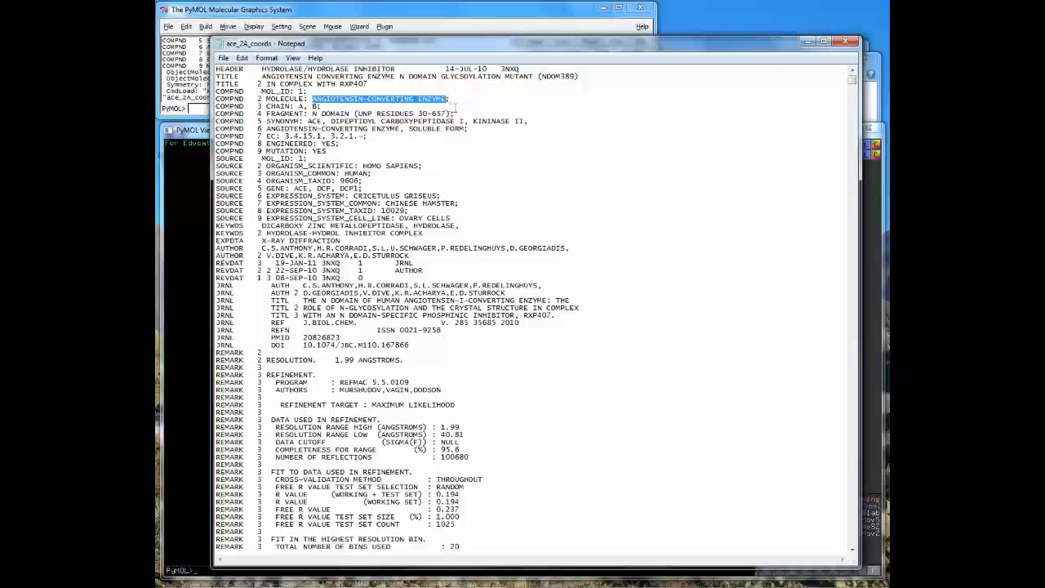
pyautogui.click(654, 281)
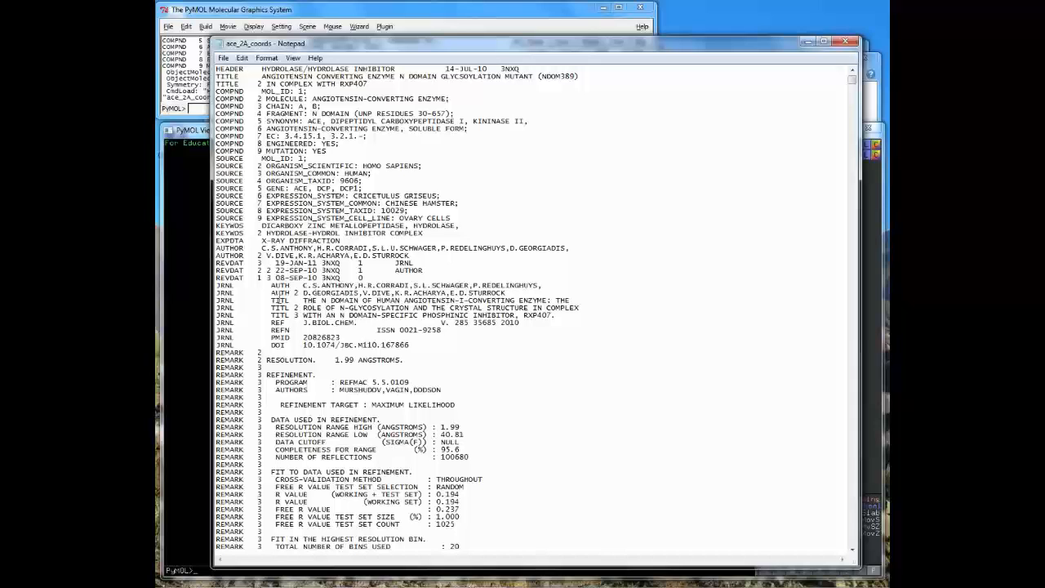
pyautogui.scroll(-18, 319, 302)
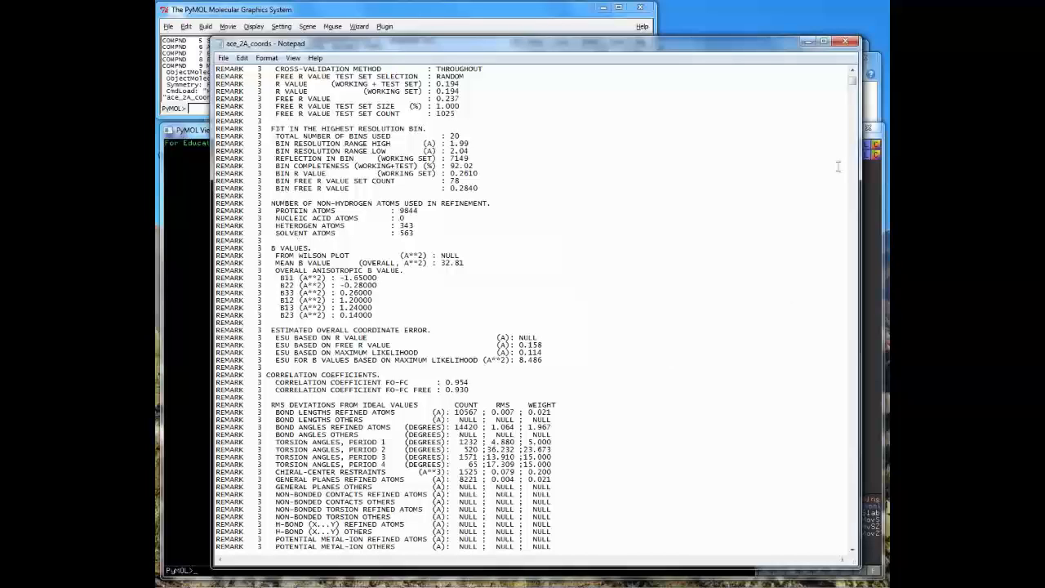
# - Page past the REMARK 465–800, HELIX, SHEET and LINK records to ATOM 1 (LEU 1, chain A)
pyautogui.click(851, 92)
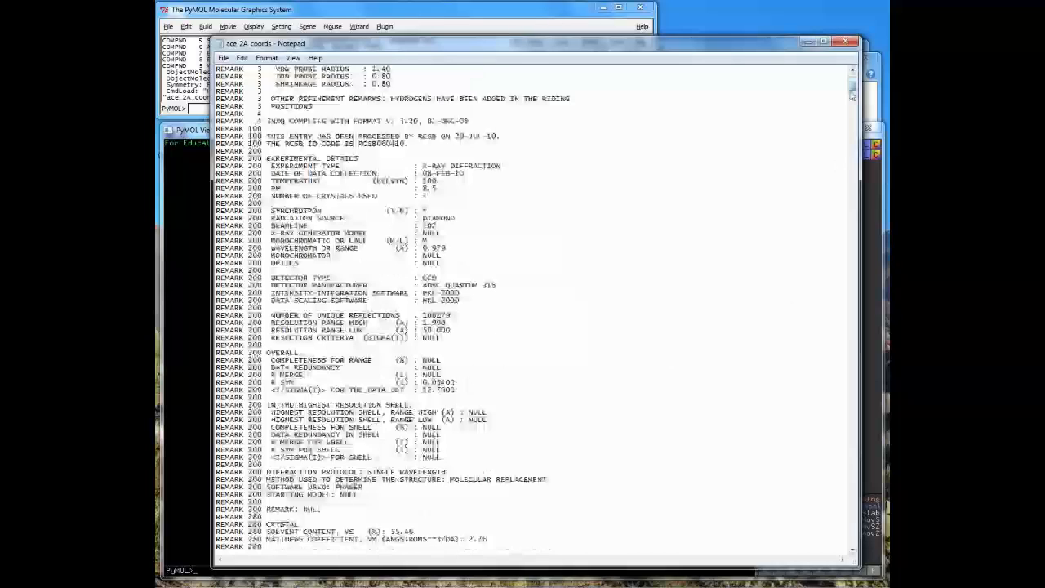
pyautogui.click(851, 94)
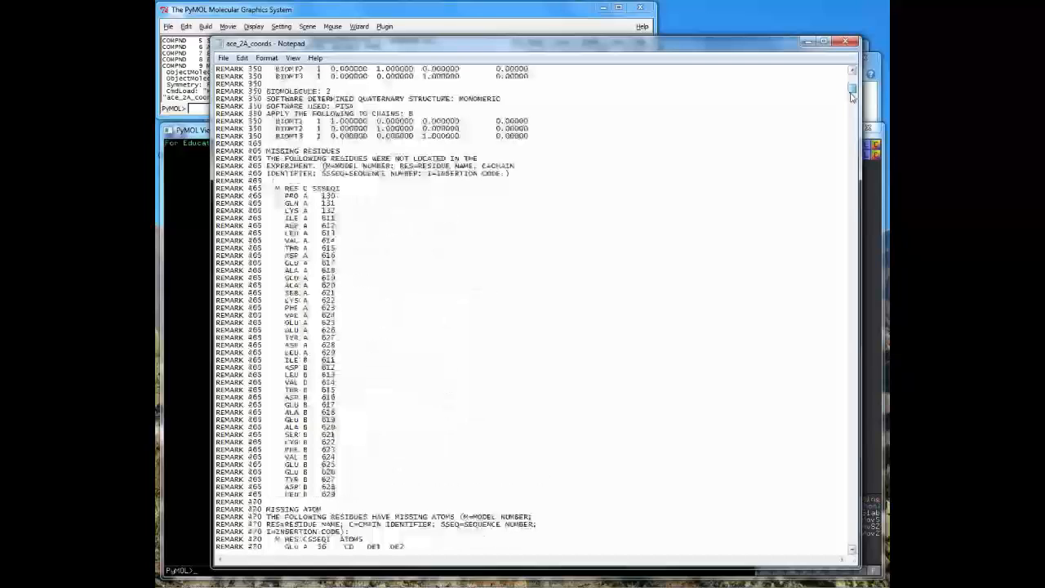
pyautogui.click(852, 98)
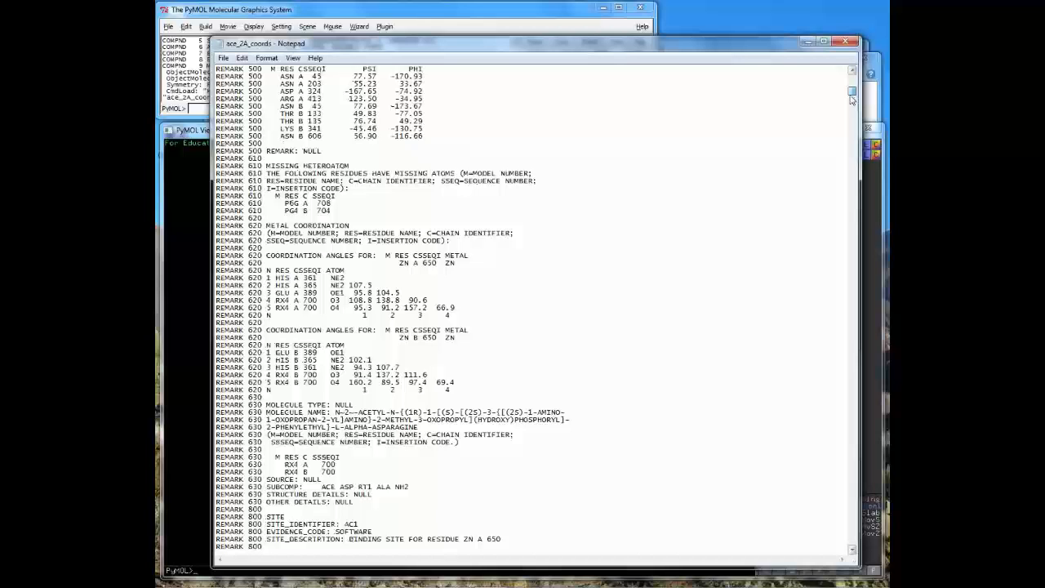
pyautogui.click(852, 98)
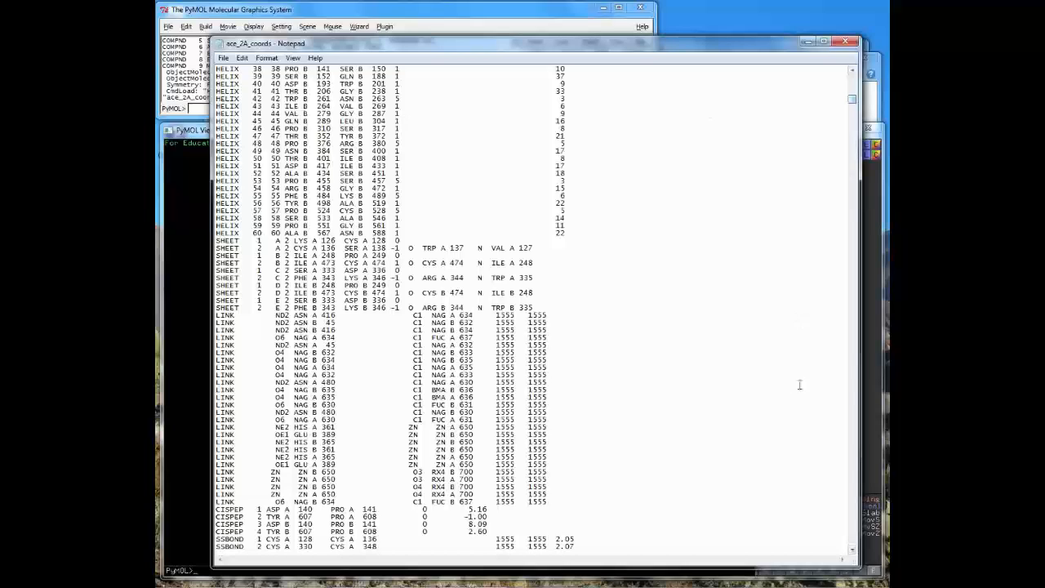
pyautogui.click(854, 387)
pyautogui.click(854, 74)
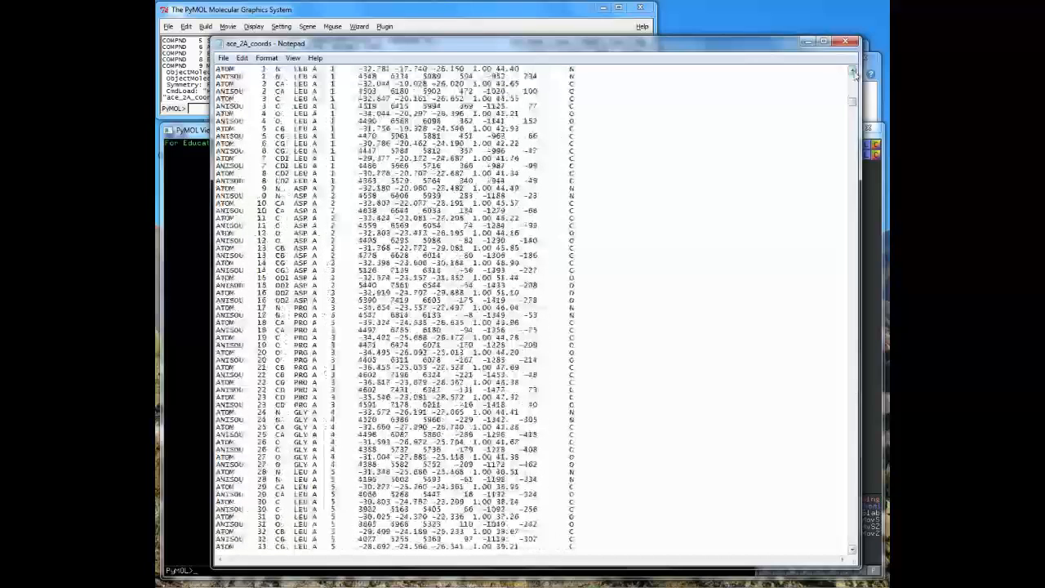
pyautogui.scroll(3, 854, 73)
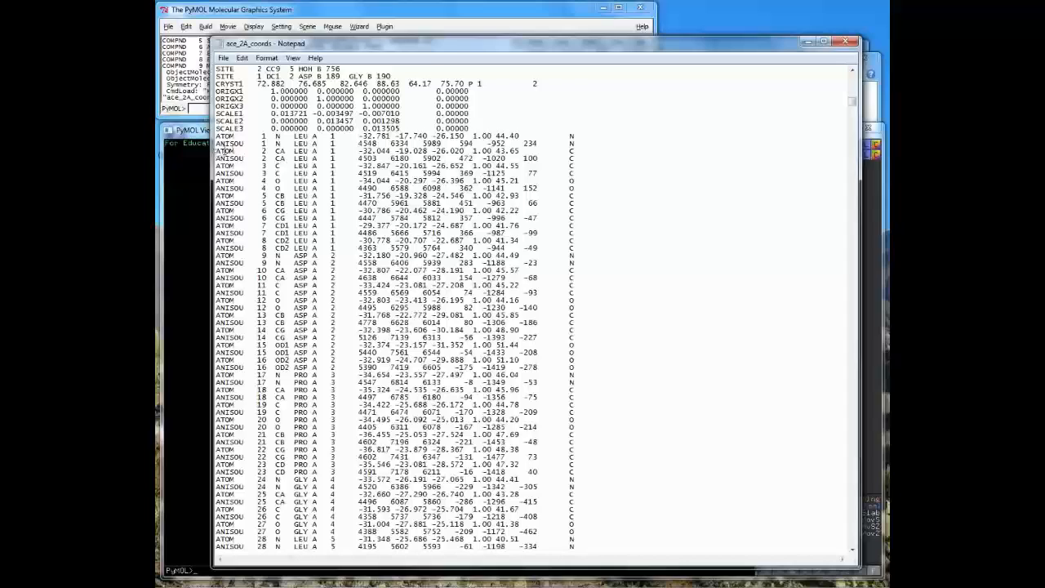
pyautogui.moveTo(220, 150)
pyautogui.mouseDown()
pyautogui.moveTo(257, 149)
pyautogui.moveTo(227, 150)
pyautogui.mouseUp()
pyautogui.click(269, 145)
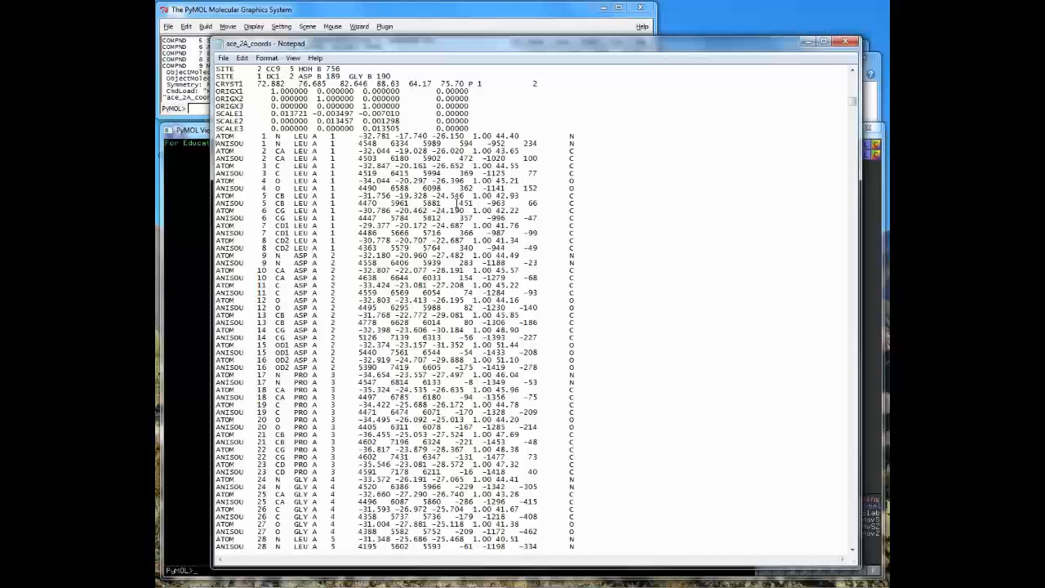
pyautogui.moveTo(260, 139); pyautogui.dragTo(309, 139)
pyautogui.click(350, 142)
pyautogui.moveTo(314, 140); pyautogui.dragTo(322, 141)
pyautogui.moveTo(329, 140); pyautogui.dragTo(468, 138)
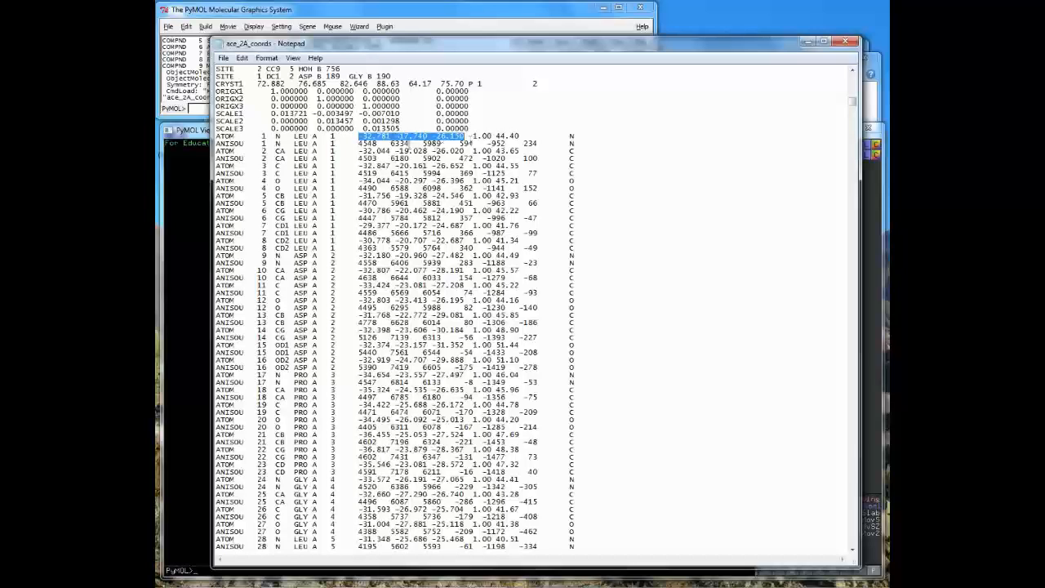
pyautogui.moveTo(474, 138); pyautogui.dragTo(493, 143)
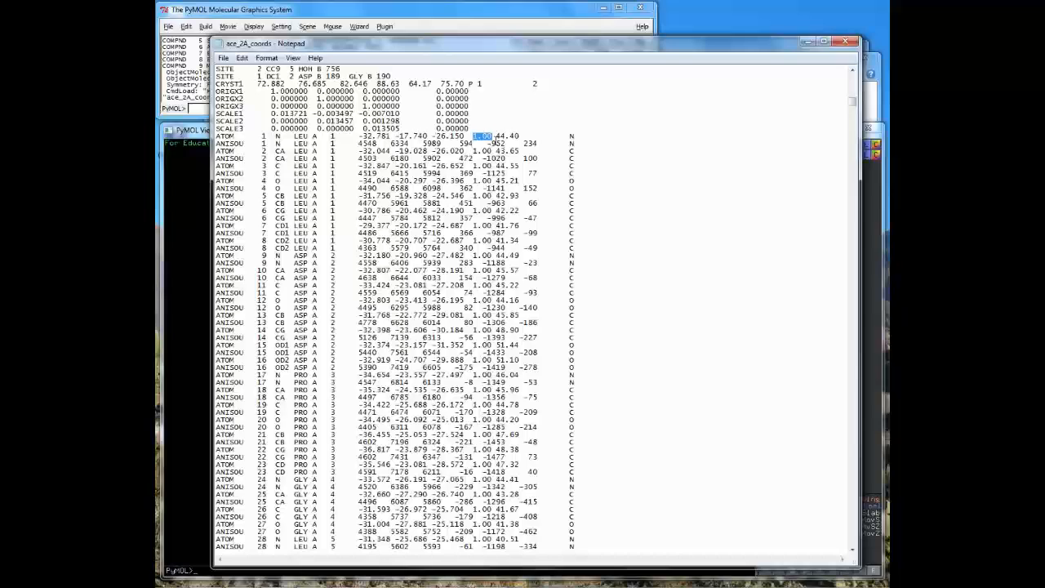
pyautogui.moveTo(496, 140); pyautogui.dragTo(520, 139)
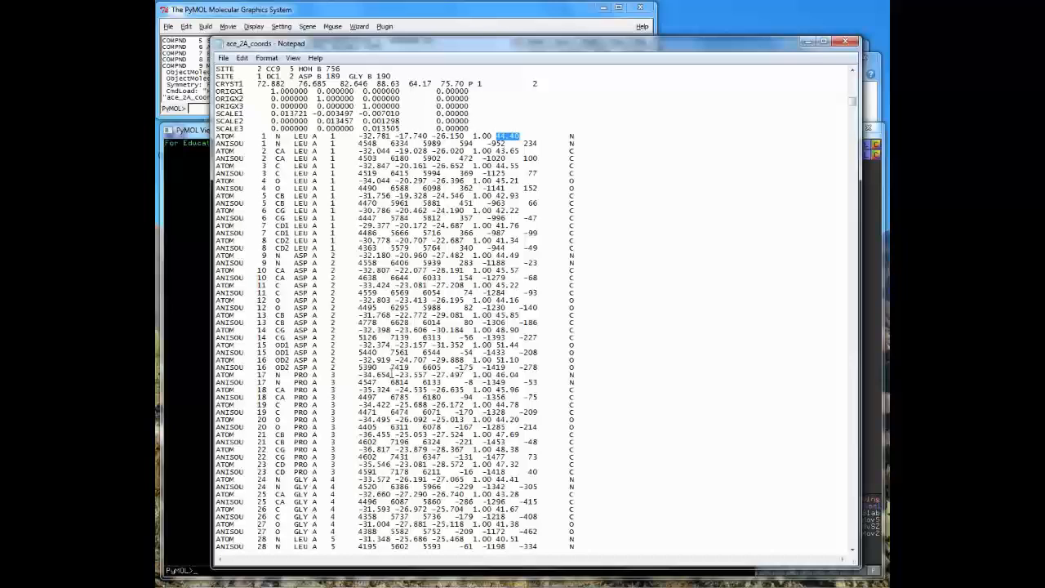
pyautogui.click(808, 45)
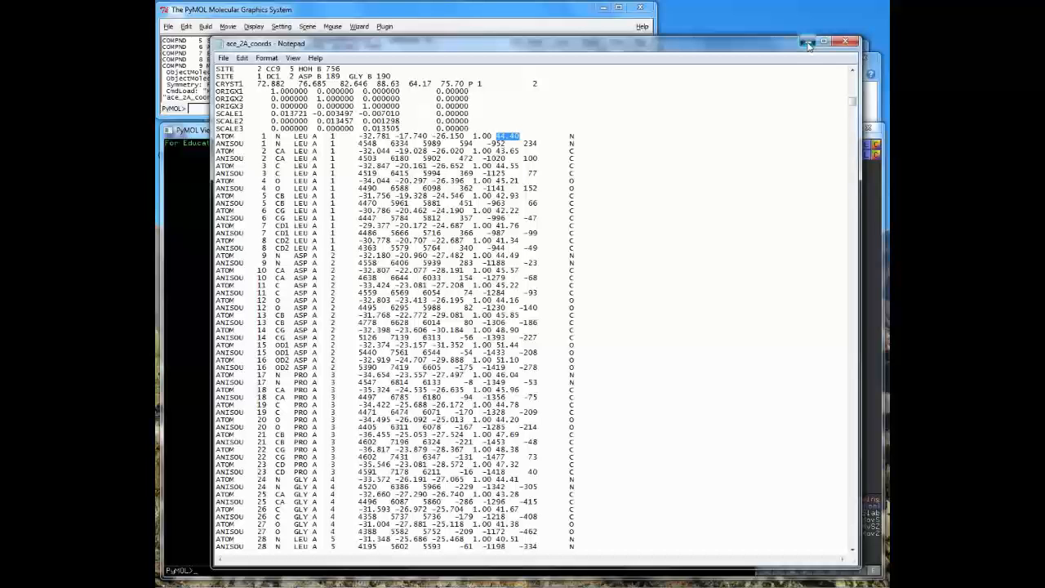
# - Minimize Notepad and rotate the ACE line model to inspect residues near SER 451 up close
pyautogui.click(808, 45)
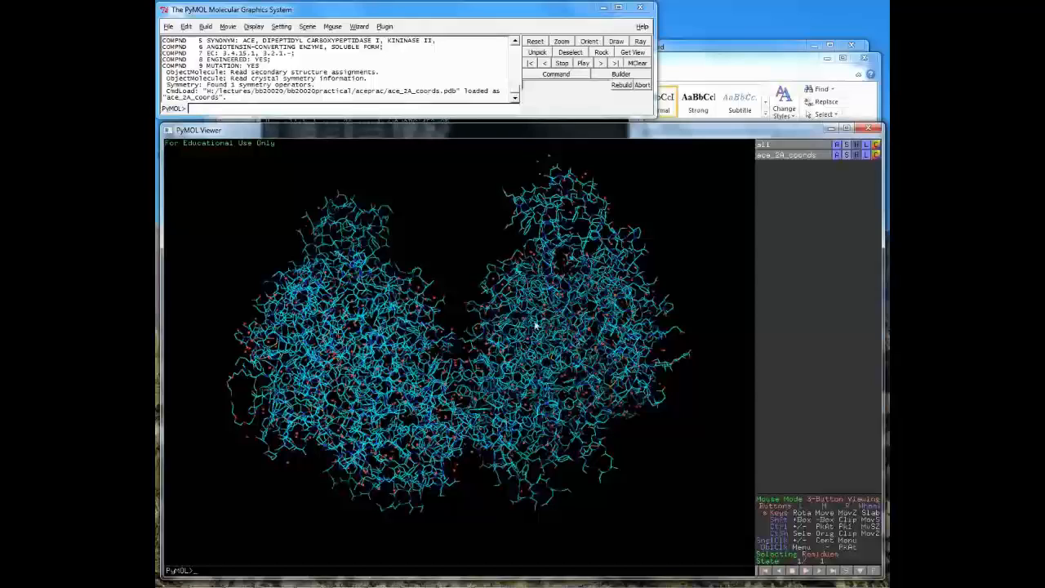
pyautogui.moveTo(534, 320); pyautogui.dragTo(555, 324)
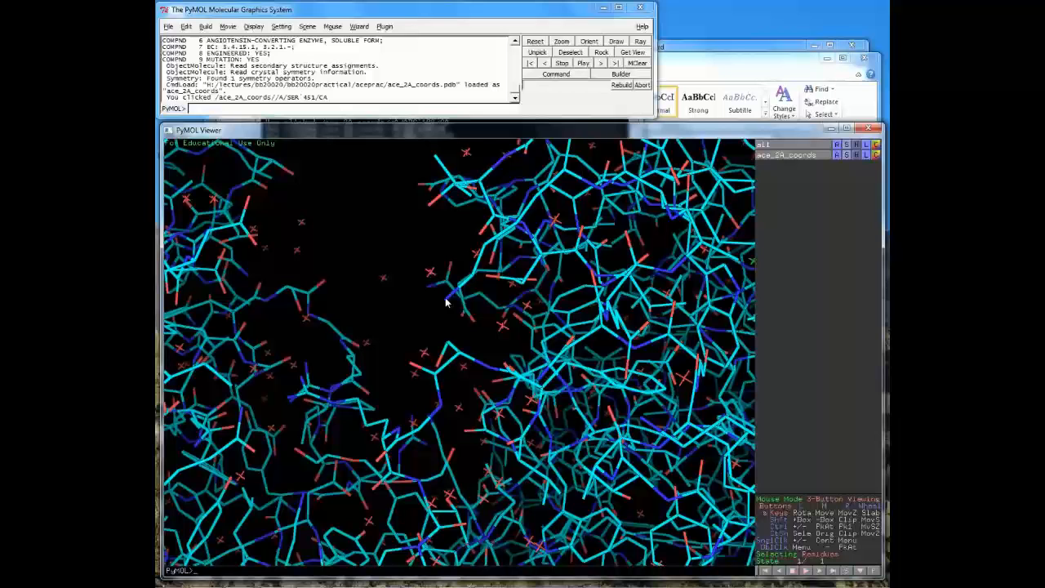
pyautogui.moveTo(445, 303); pyautogui.dragTo(528, 361)
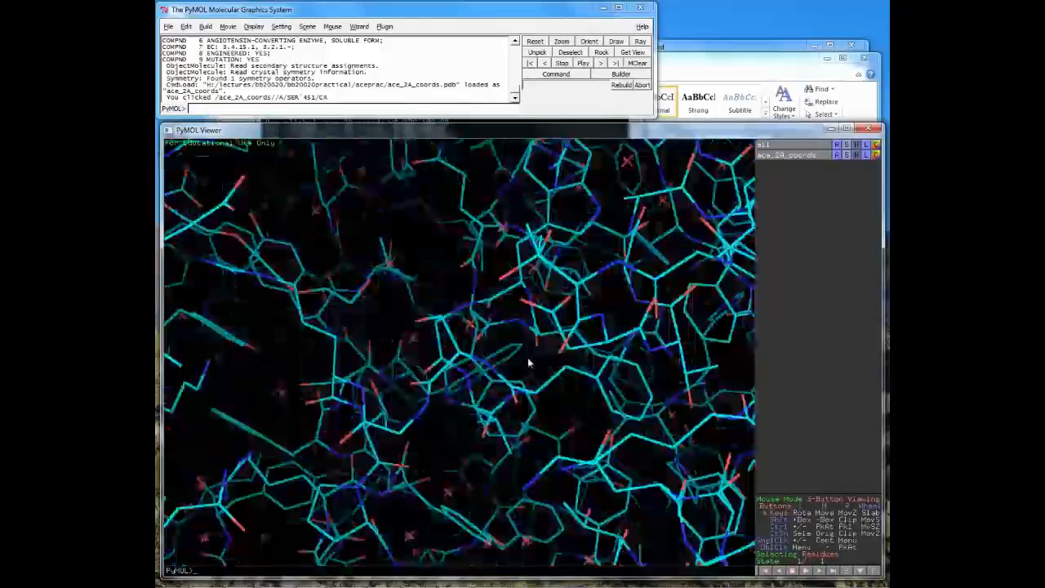
pyautogui.moveTo(528, 362); pyautogui.dragTo(507, 395)
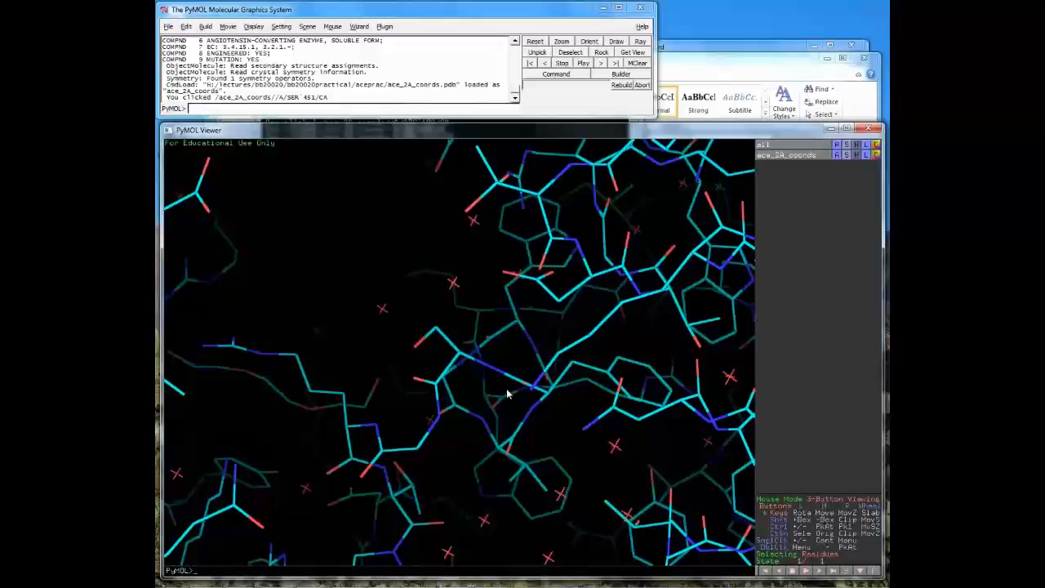
pyautogui.moveTo(507, 394); pyautogui.dragTo(462, 359)
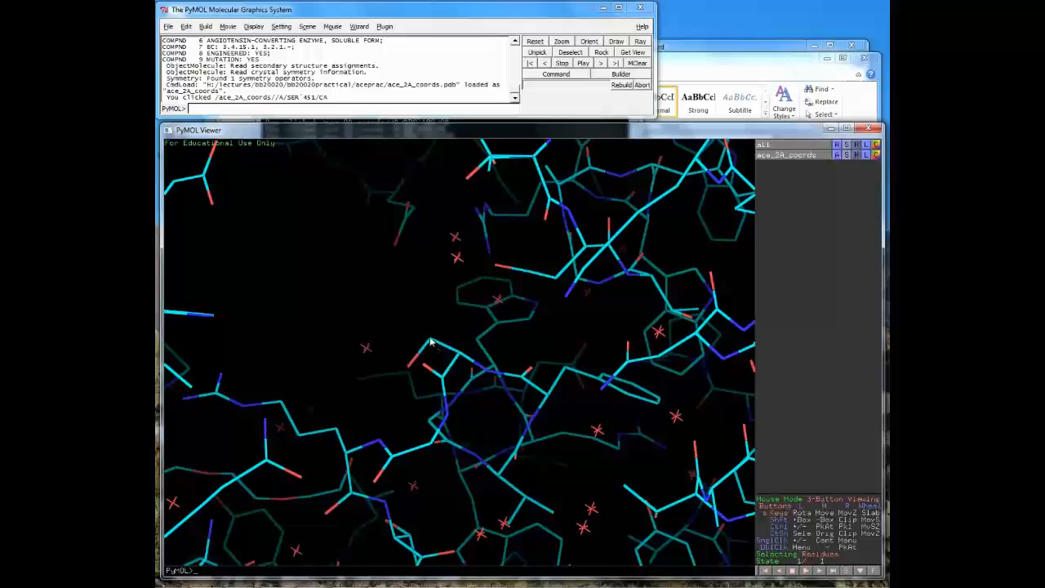
pyautogui.moveTo(480, 357); pyautogui.dragTo(459, 358)
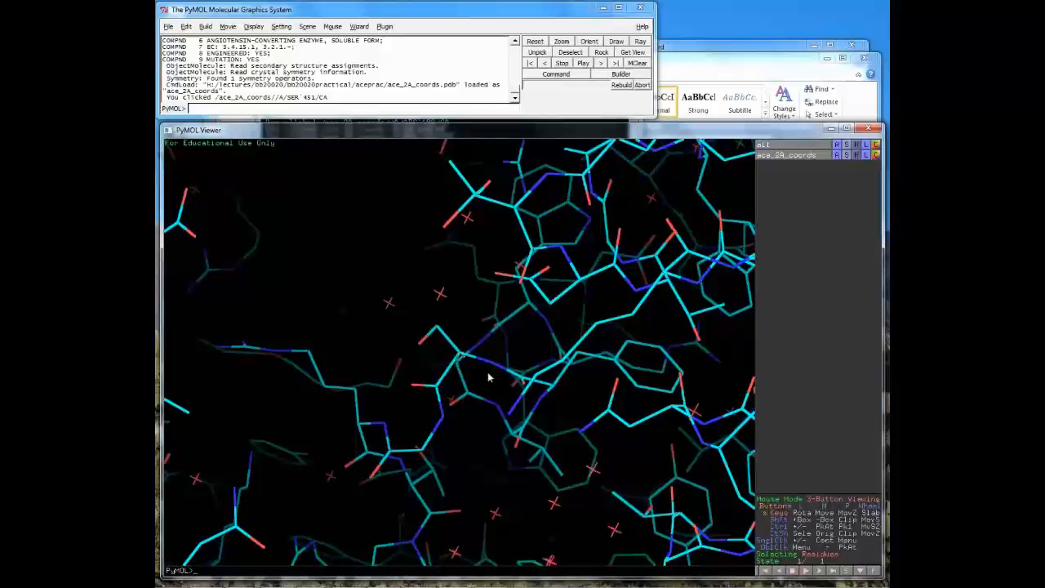
pyautogui.moveTo(488, 377); pyautogui.dragTo(438, 331)
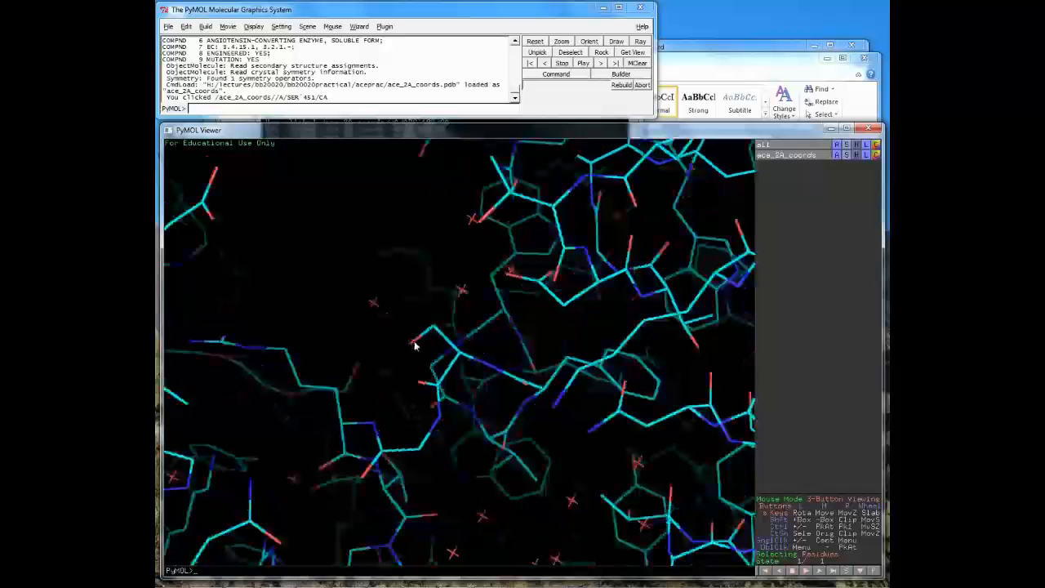
pyautogui.moveTo(414, 346); pyautogui.dragTo(437, 385)
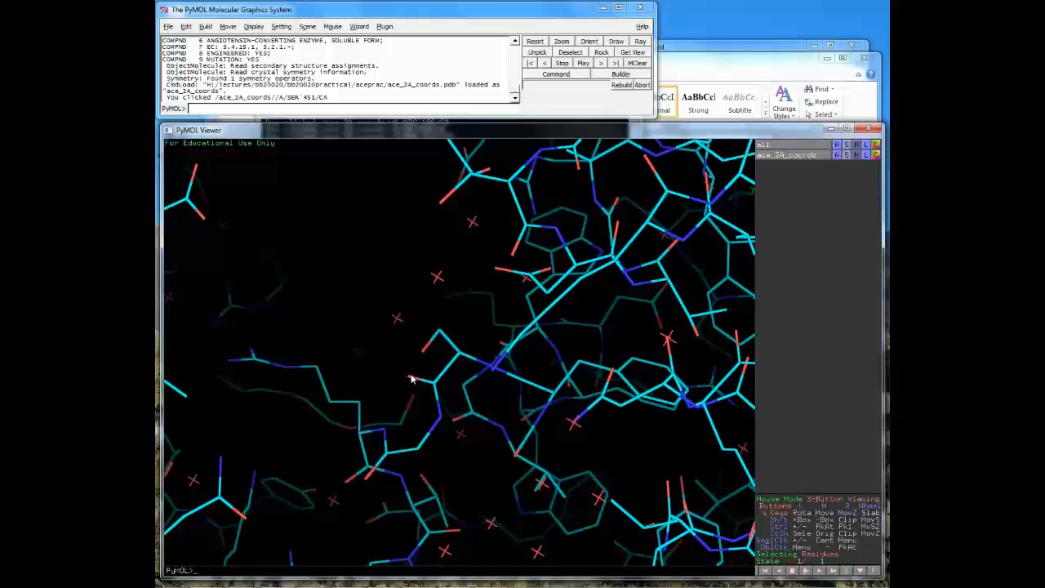
pyautogui.moveTo(411, 379); pyautogui.dragTo(431, 424)
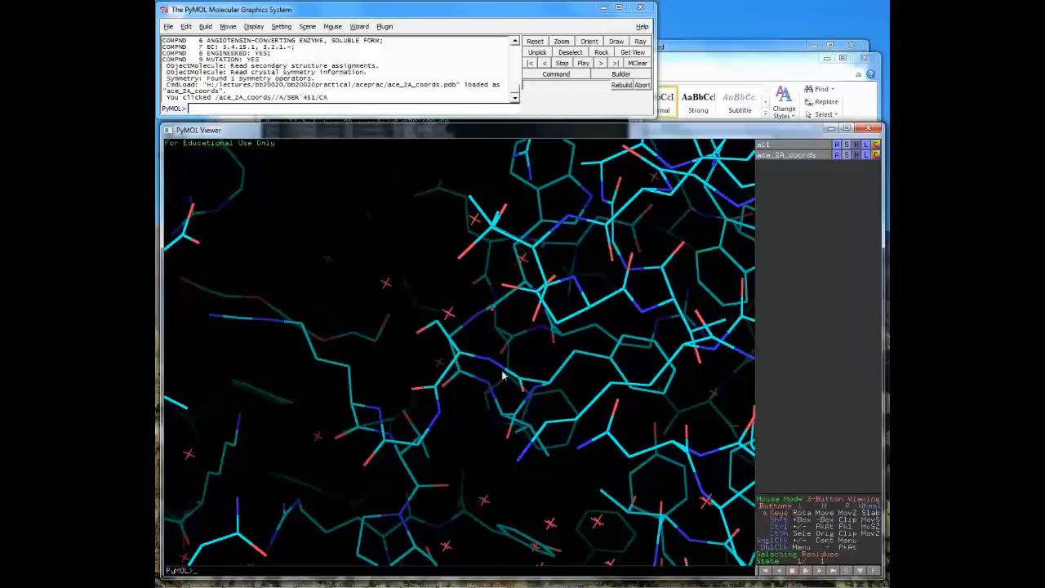
pyautogui.moveTo(503, 376); pyautogui.dragTo(535, 429)
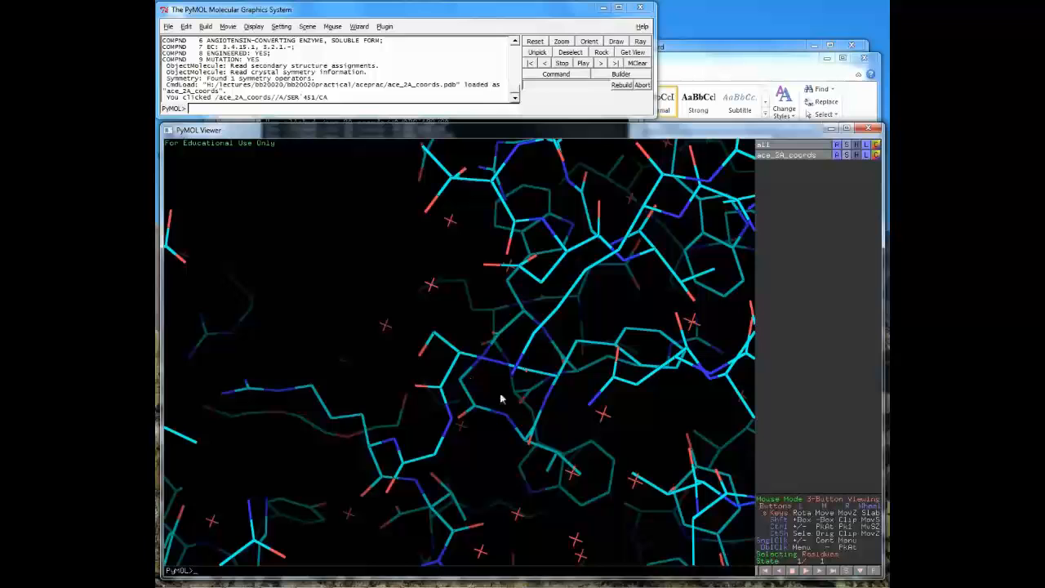
pyautogui.moveTo(518, 401); pyautogui.dragTo(538, 457)
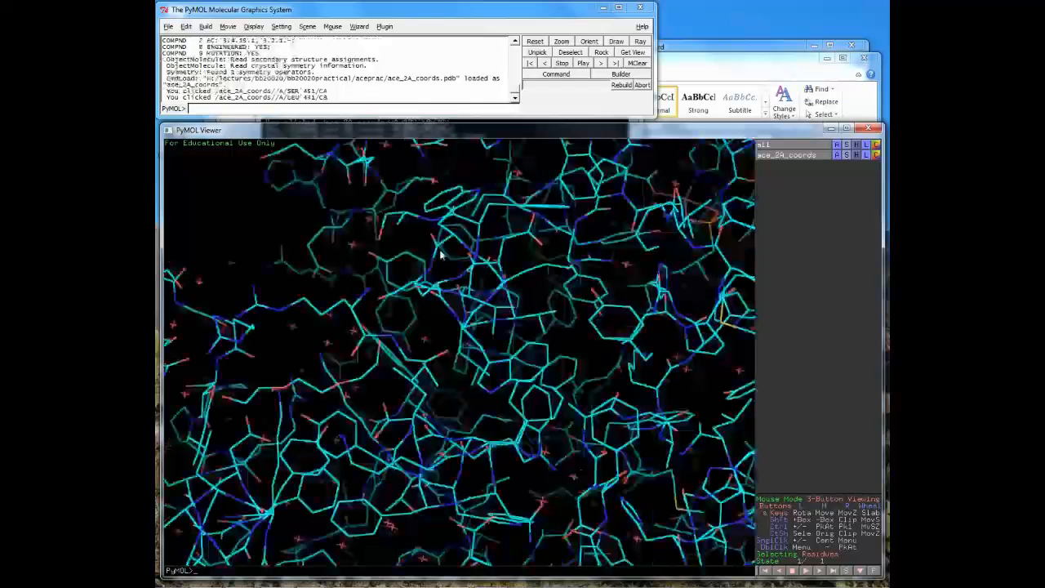
# - Identify an atom of ARG 453 and rotate the close-up around the clicked residues
pyautogui.moveTo(441, 255); pyautogui.dragTo(362, 319)
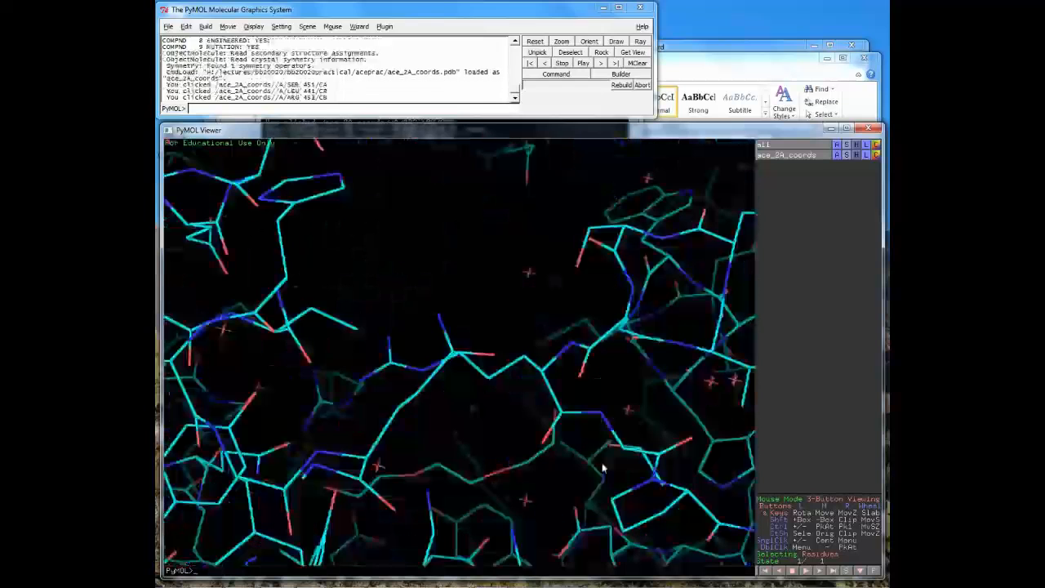
pyautogui.click(602, 467)
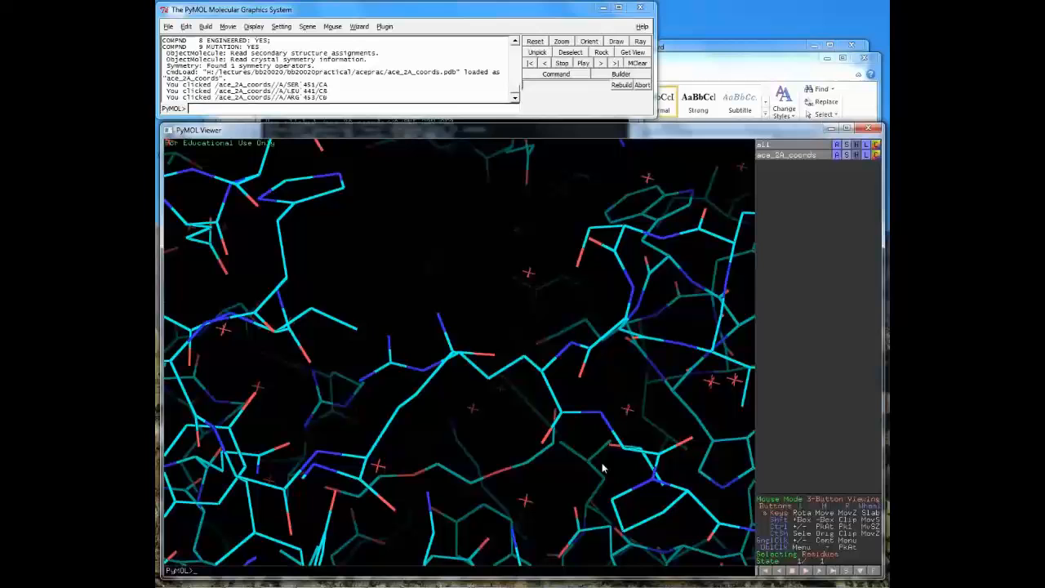
pyautogui.moveTo(602, 468); pyautogui.dragTo(470, 367)
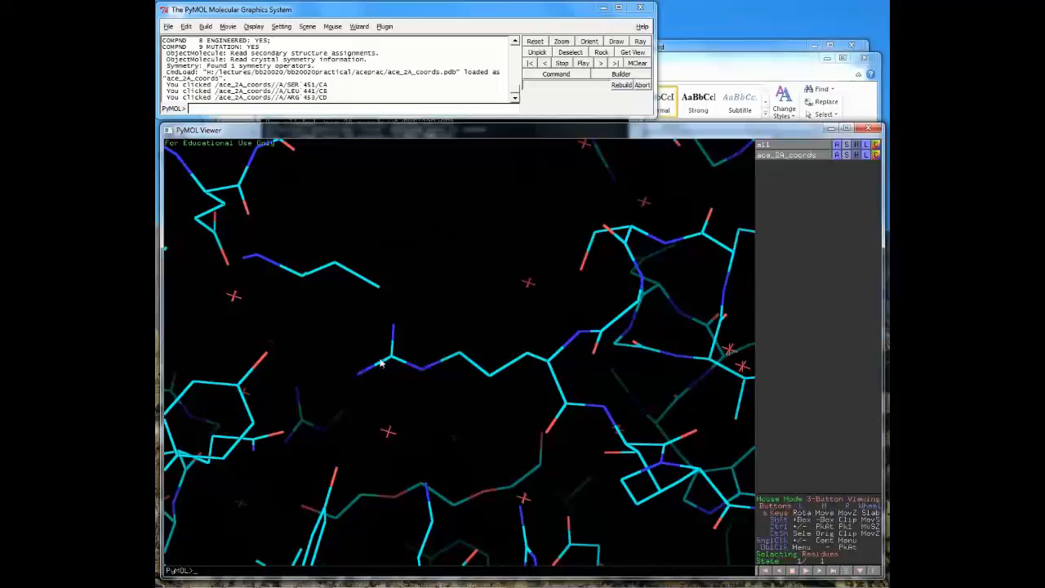
pyautogui.moveTo(380, 364); pyautogui.dragTo(539, 441)
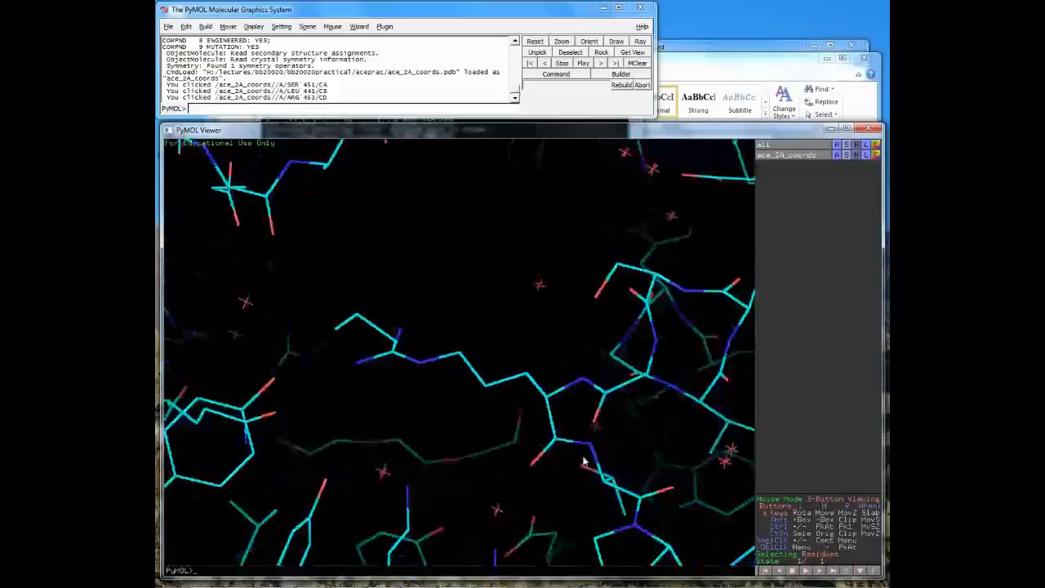
pyautogui.moveTo(583, 462); pyautogui.dragTo(525, 285)
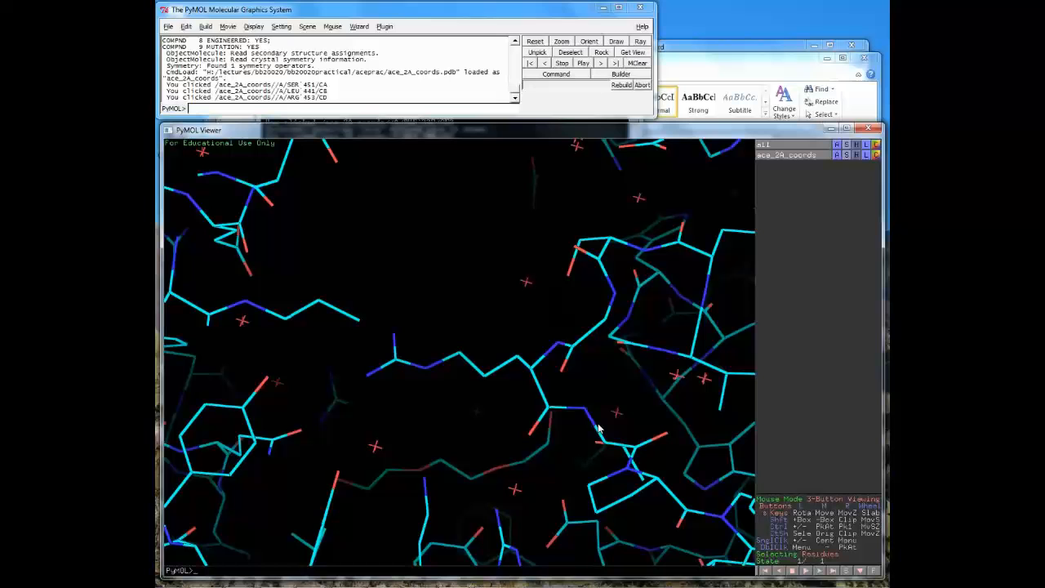
# - Zoom out, back in on the residues, then out again to show the whole two-lobed protein
pyautogui.moveTo(598, 429); pyautogui.dragTo(572, 324, button='right')
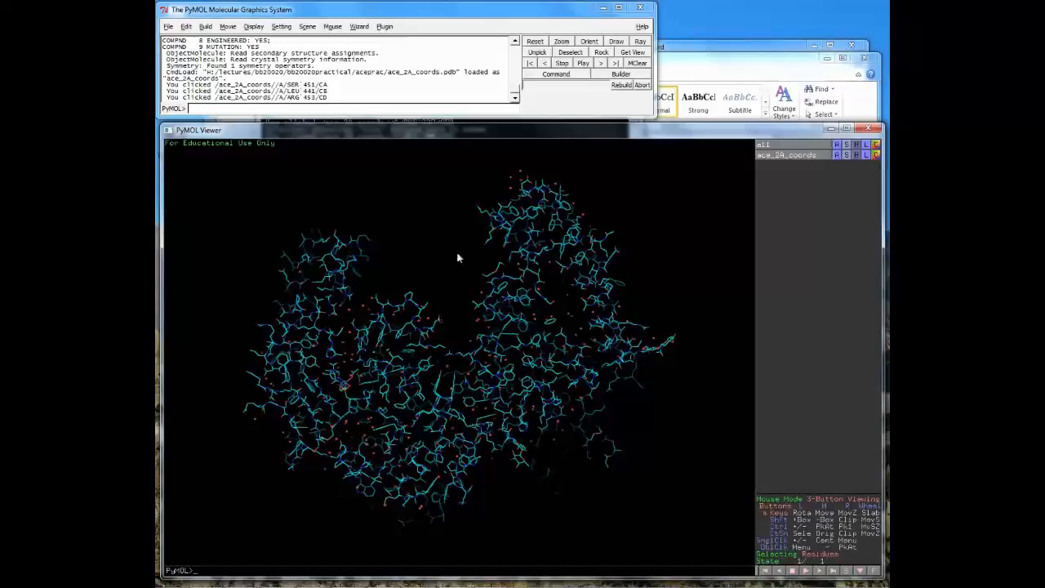
pyautogui.moveTo(515, 265); pyautogui.dragTo(588, 389, button='right')
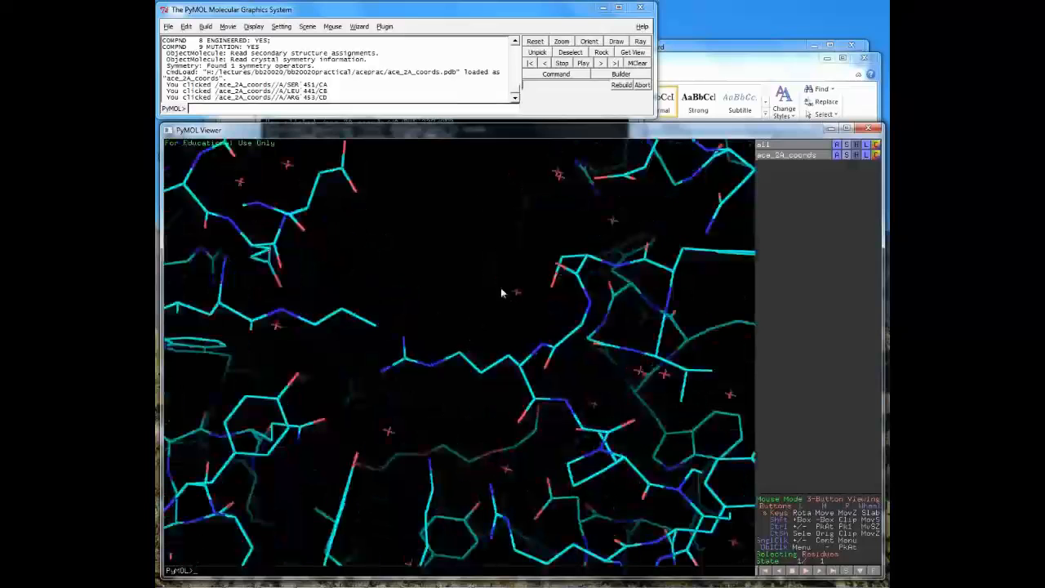
pyautogui.moveTo(501, 288); pyautogui.dragTo(553, 334)
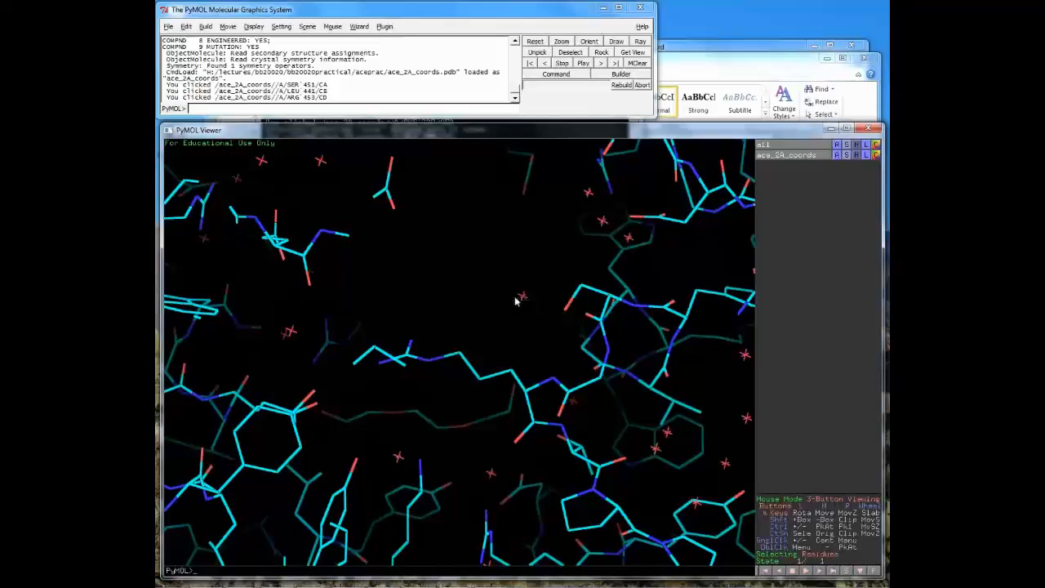
pyautogui.moveTo(548, 348); pyautogui.dragTo(562, 323)
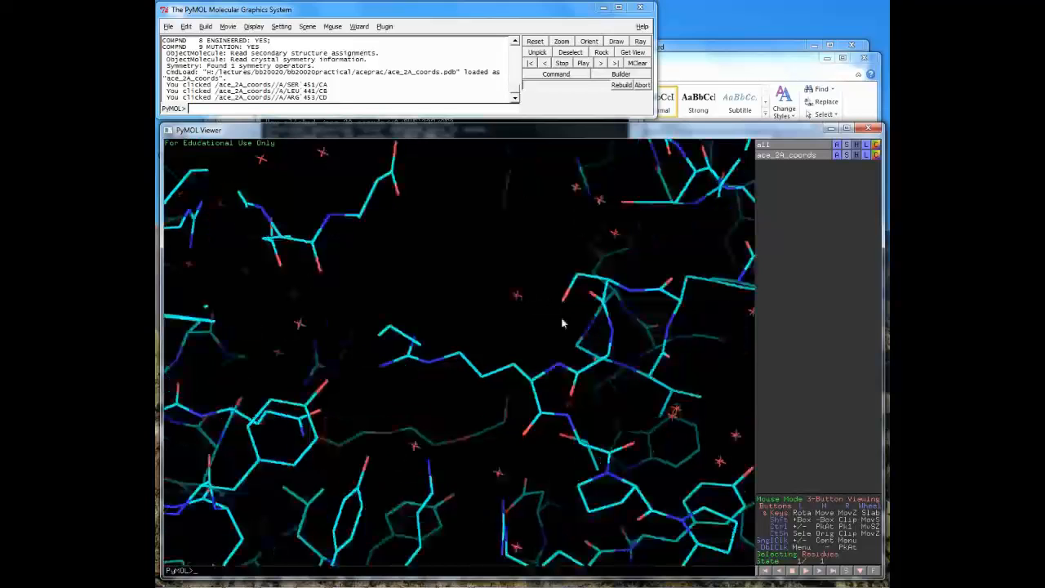
pyautogui.moveTo(562, 324); pyautogui.dragTo(530, 364, button='right')
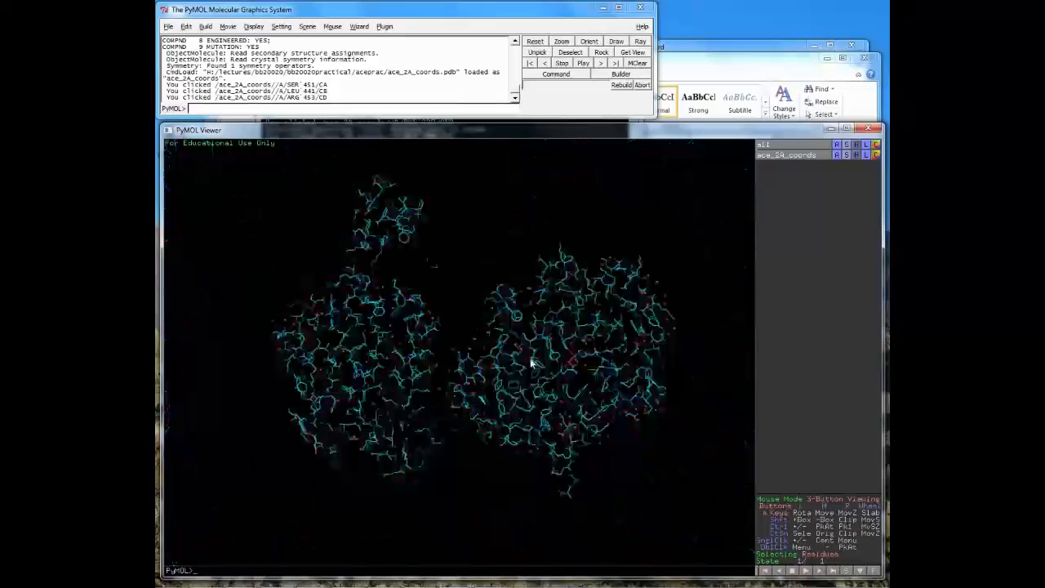
# - Turn the protein to view both lobes, then zoom in and centre on the zinc atom
pyautogui.moveTo(531, 364); pyautogui.dragTo(524, 317)
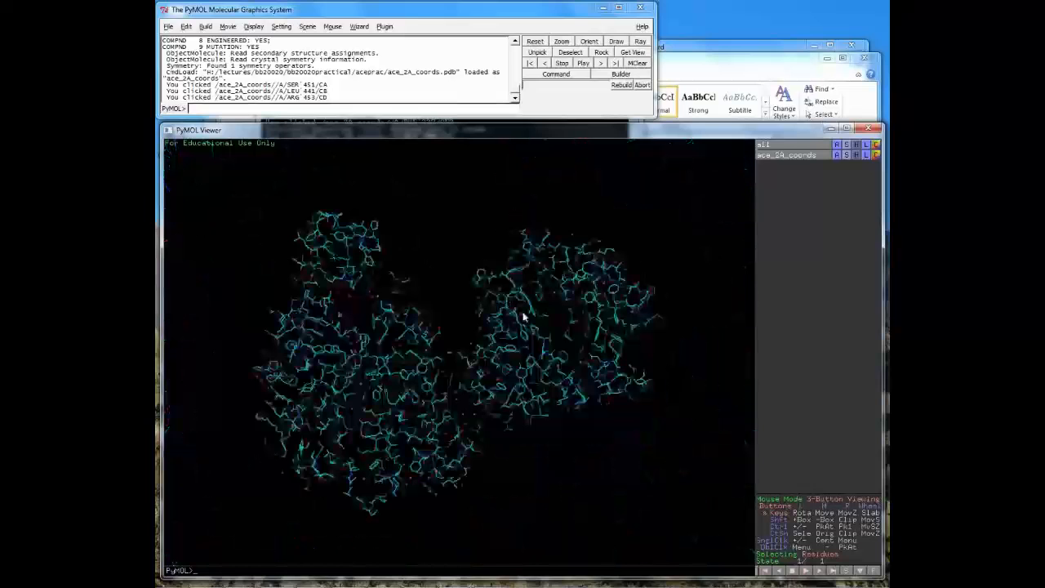
pyautogui.moveTo(524, 317); pyautogui.dragTo(544, 396)
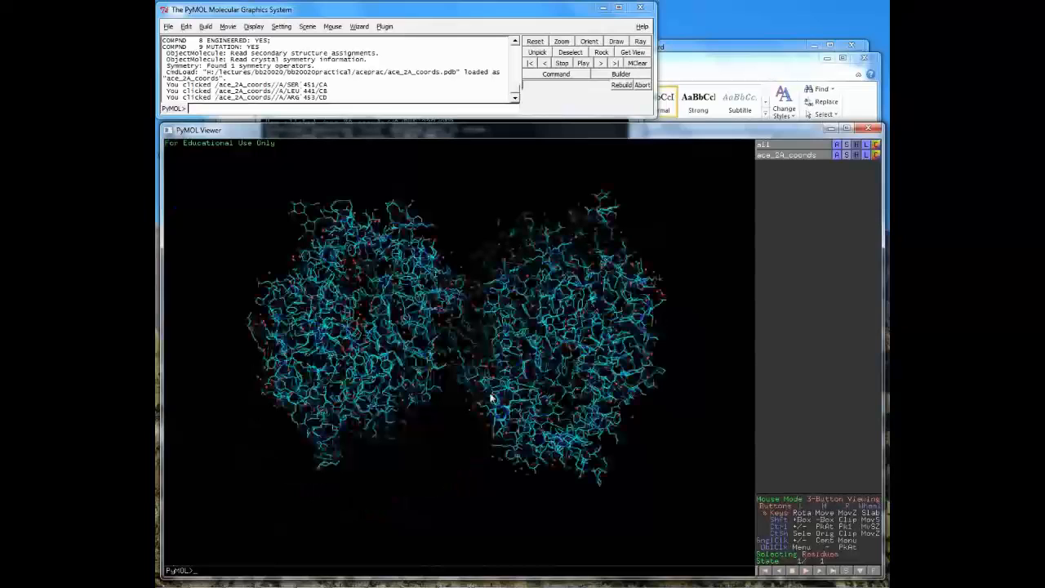
pyautogui.moveTo(490, 397); pyautogui.dragTo(484, 314)
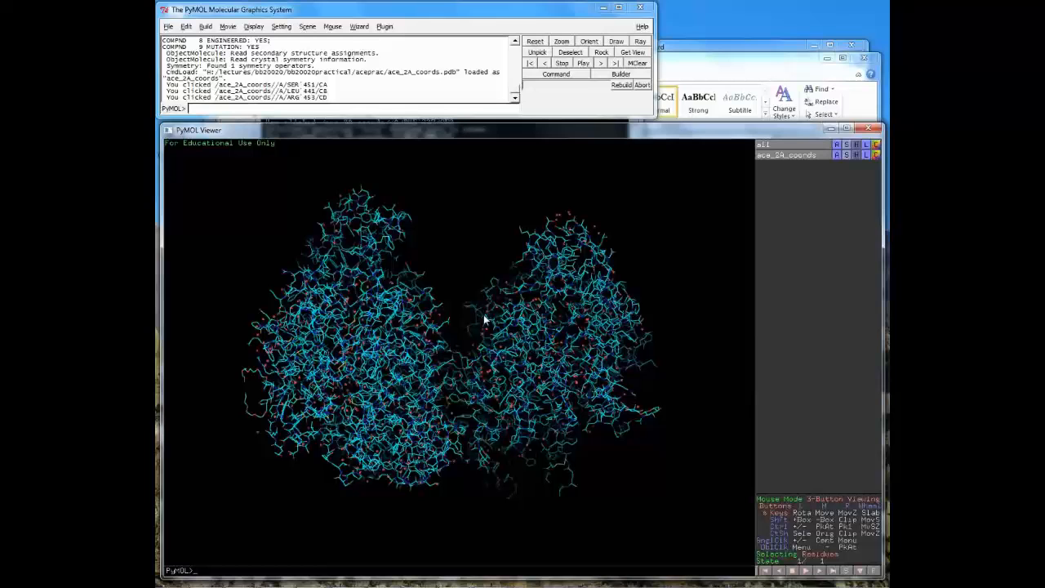
pyautogui.moveTo(483, 315); pyautogui.dragTo(546, 445)
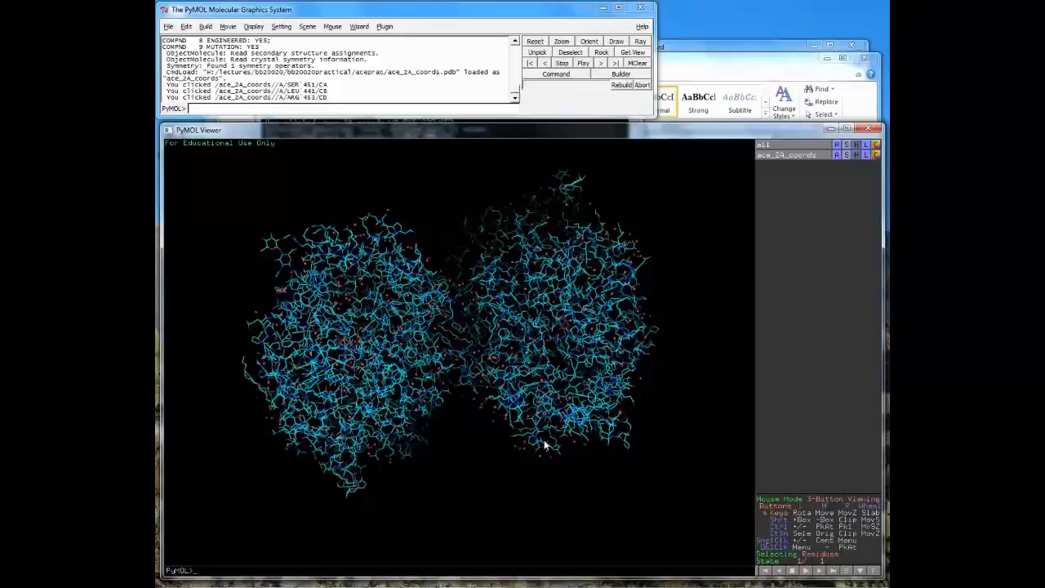
pyautogui.moveTo(546, 445); pyautogui.dragTo(497, 459)
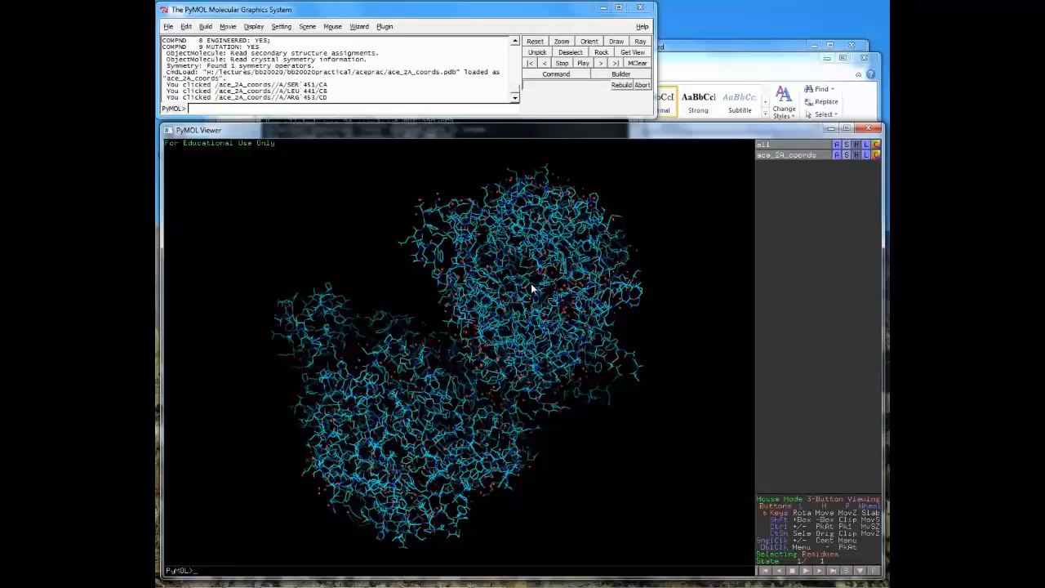
pyautogui.moveTo(532, 288); pyautogui.dragTo(571, 375)
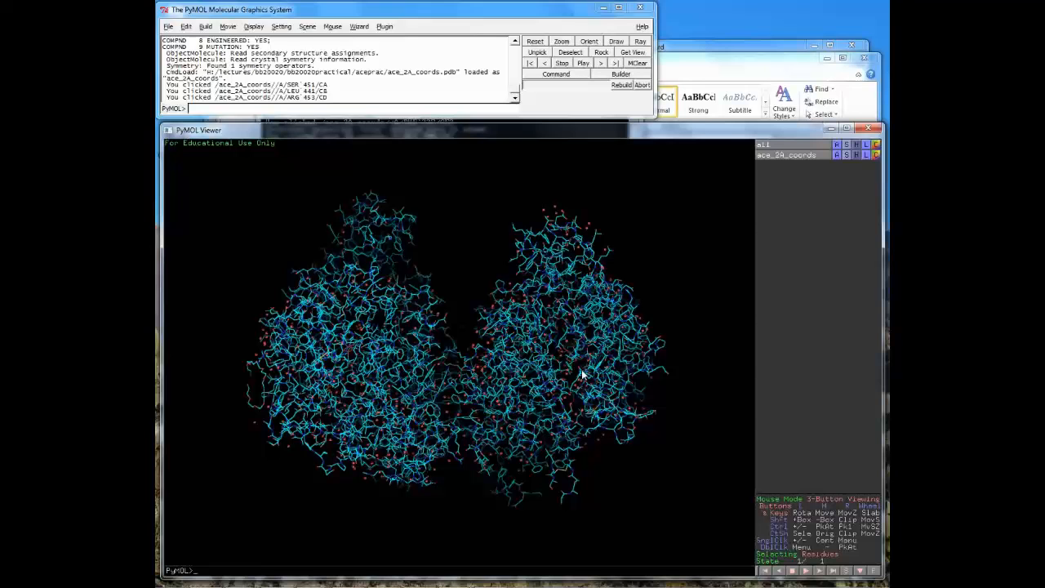
pyautogui.moveTo(583, 374); pyautogui.dragTo(592, 514, button='right')
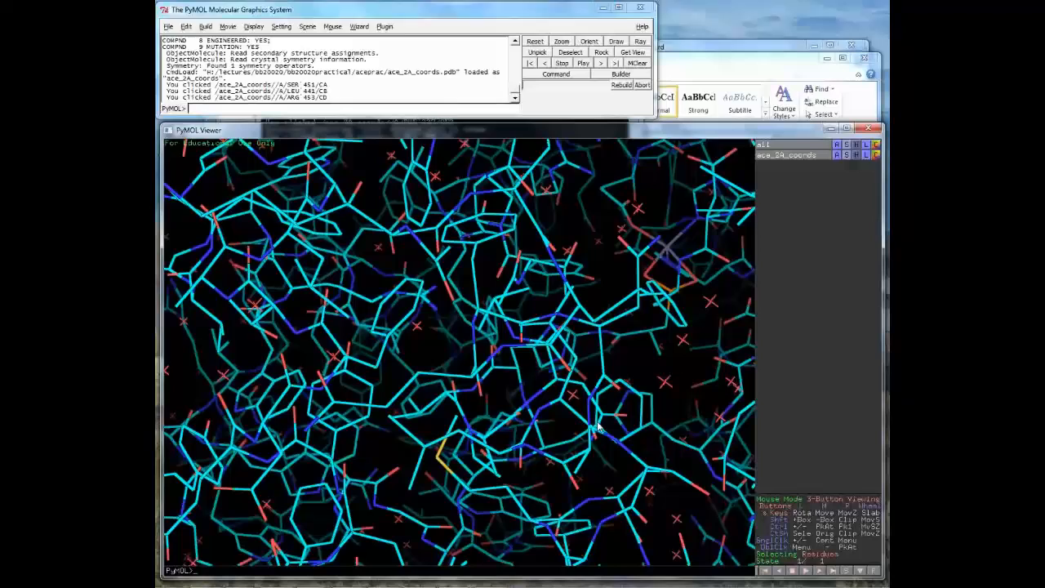
pyautogui.middleClick(668, 250)
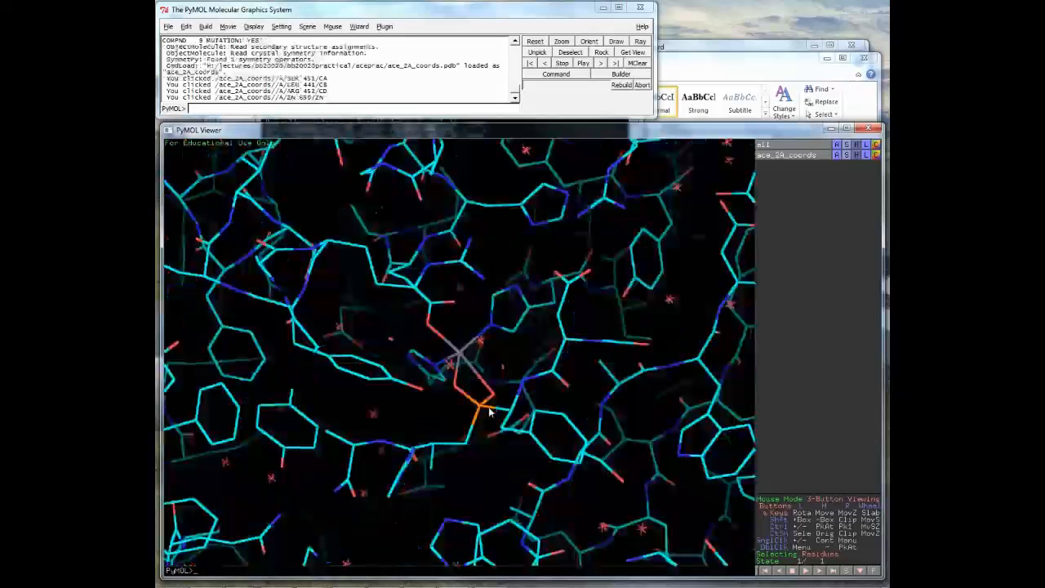
# - Rotate around the zinc atom to view its surroundings from several angles
pyautogui.moveTo(483, 404)
pyautogui.mouseDown()
pyautogui.moveTo(480, 425)
pyautogui.moveTo(490, 417)
pyautogui.mouseUp()
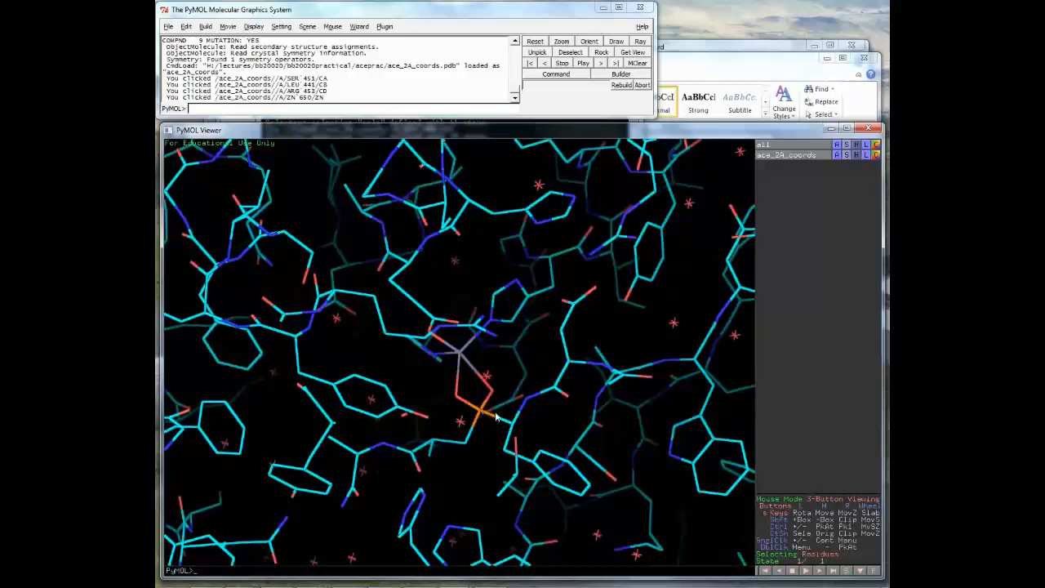
pyautogui.moveTo(496, 418); pyautogui.dragTo(471, 351)
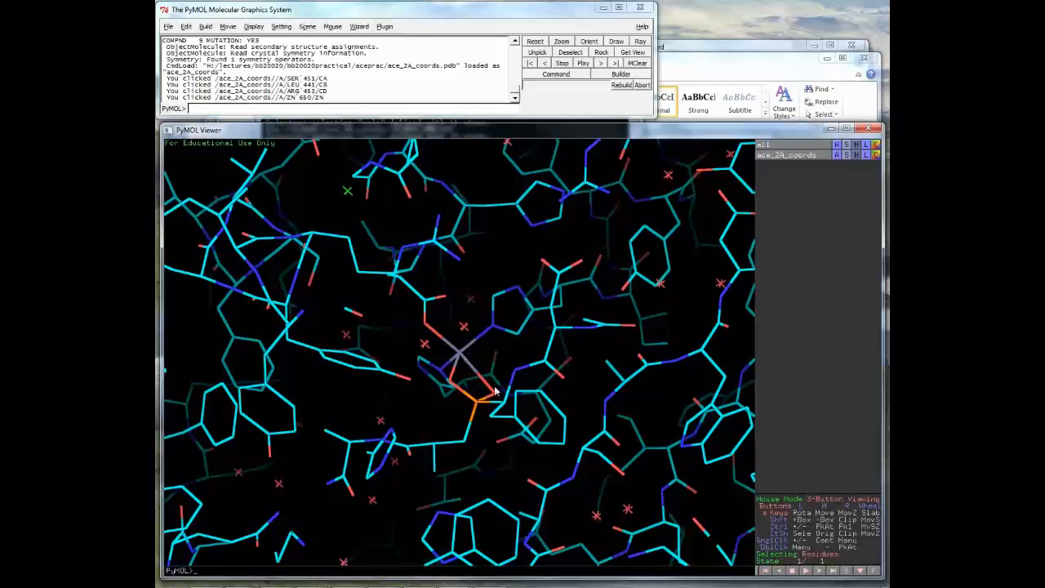
pyautogui.moveTo(493, 393); pyautogui.dragTo(493, 411)
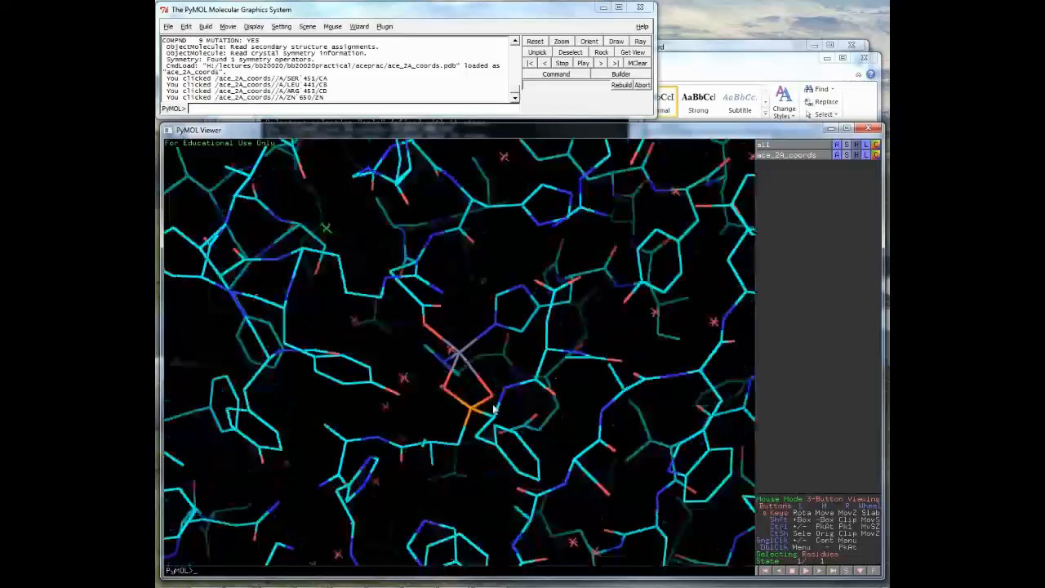
pyautogui.moveTo(494, 411); pyautogui.dragTo(459, 356)
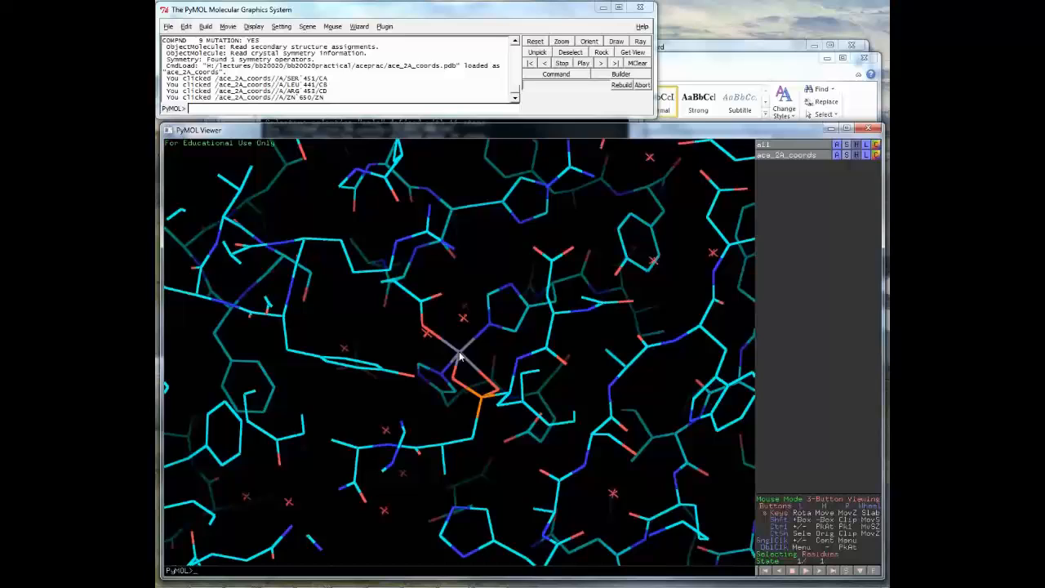
# - Show the zinc atom as a sphere and rotate to view it among the line-drawn residues
pyautogui.rightClick(461, 356)
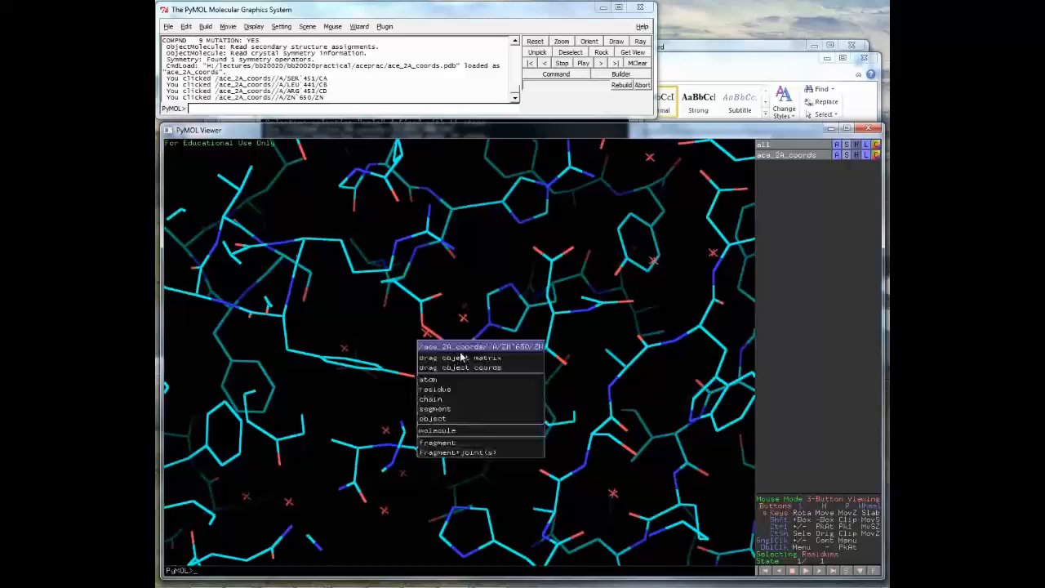
pyautogui.moveTo(461, 380)
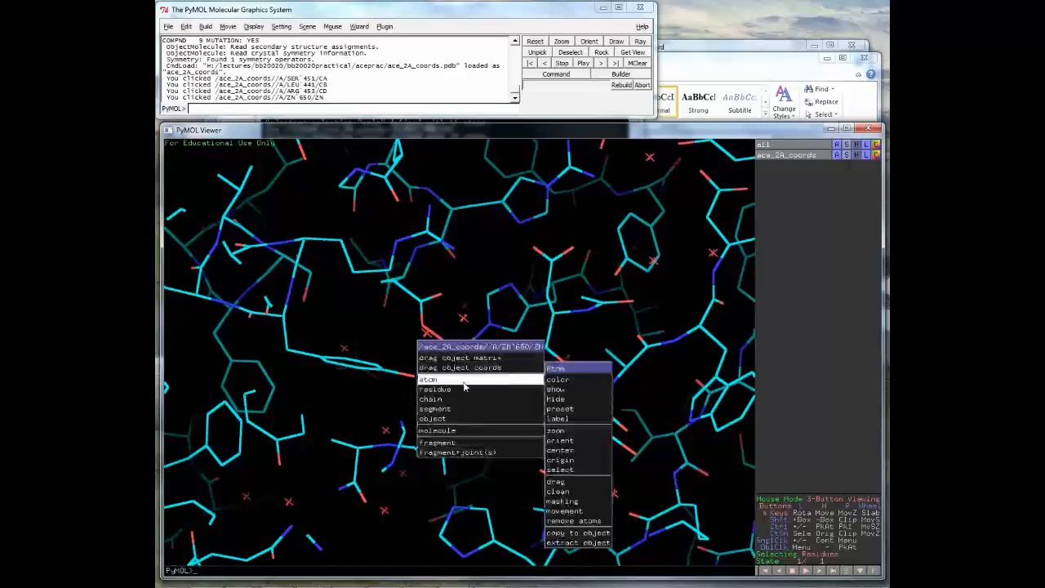
pyautogui.moveTo(555, 382)
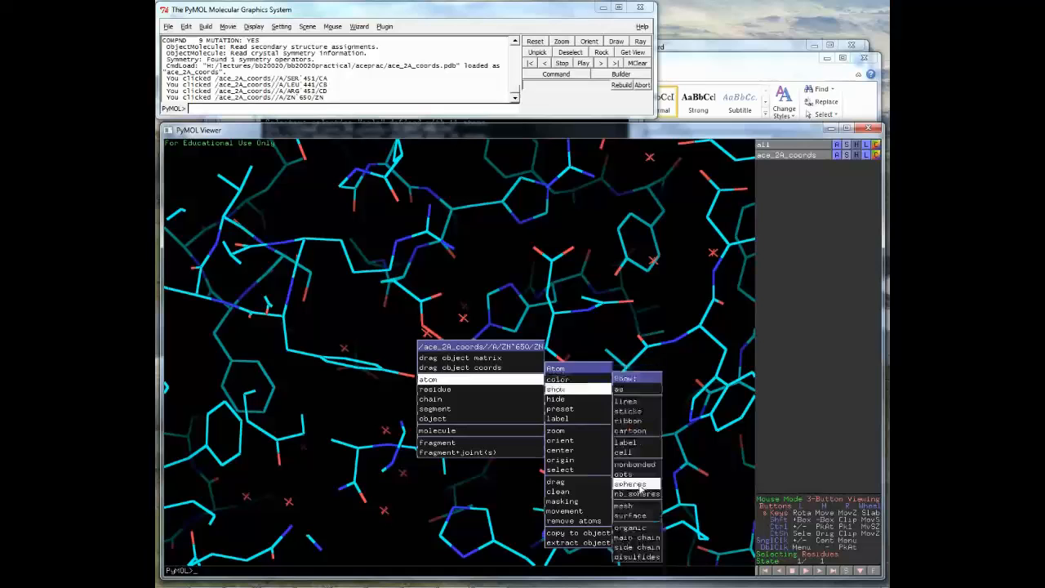
pyautogui.click(642, 487)
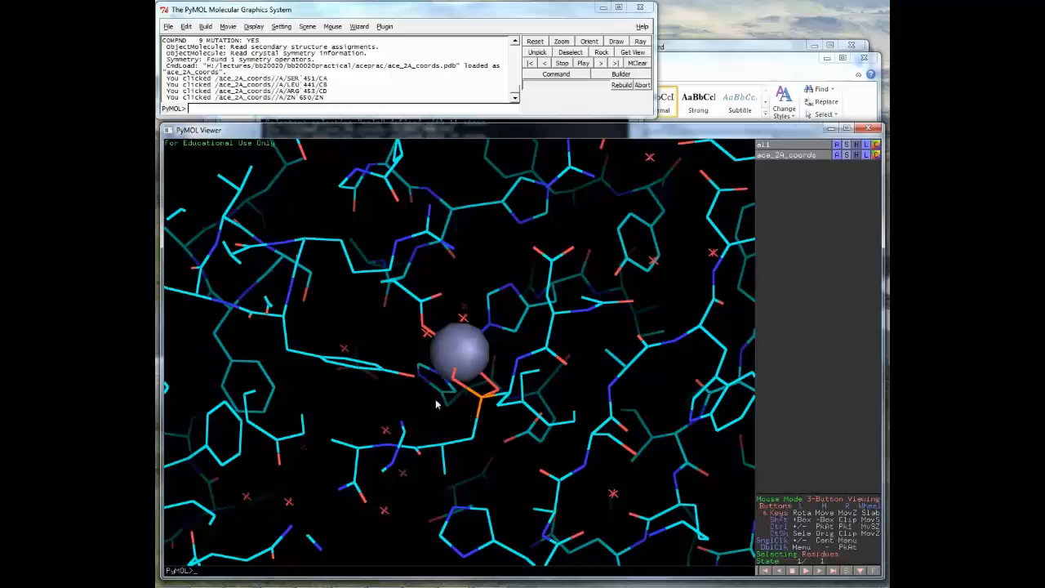
pyautogui.moveTo(436, 397); pyautogui.dragTo(447, 377)
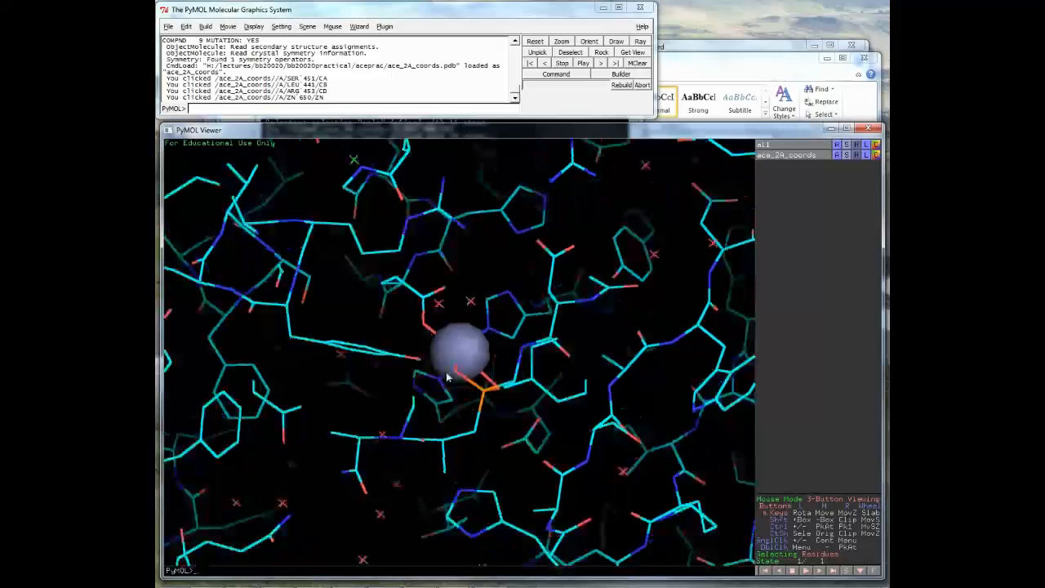
pyautogui.moveTo(446, 376)
pyautogui.mouseDown()
pyautogui.moveTo(455, 358)
pyautogui.moveTo(445, 370)
pyautogui.moveTo(461, 368)
pyautogui.mouseUp()
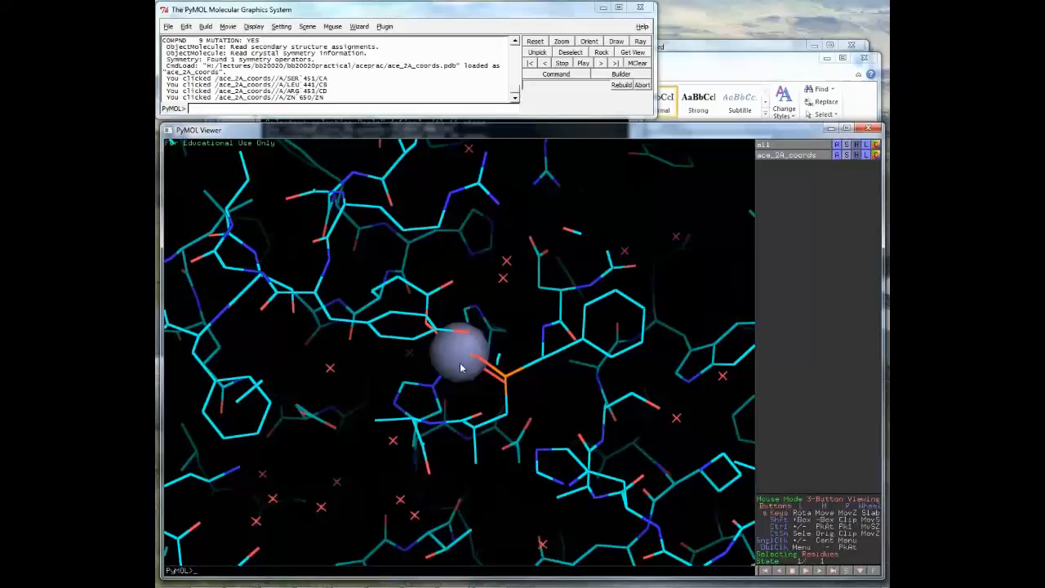
pyautogui.moveTo(459, 368); pyautogui.dragTo(501, 372)
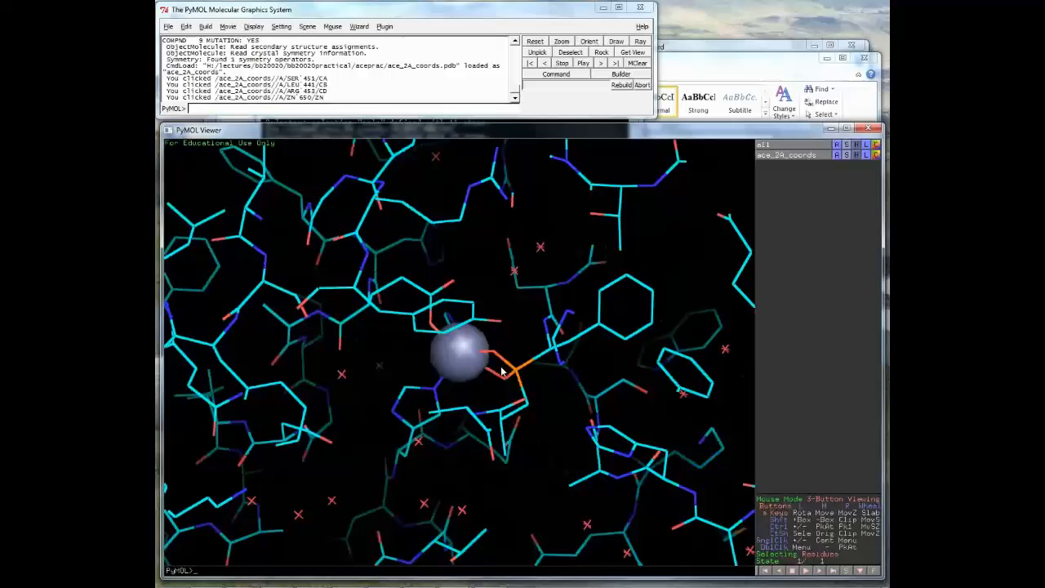
# - Show the phosphorus-containing ligand beside the zinc as sticks and rotate to inspect it
pyautogui.rightClick(501, 371)
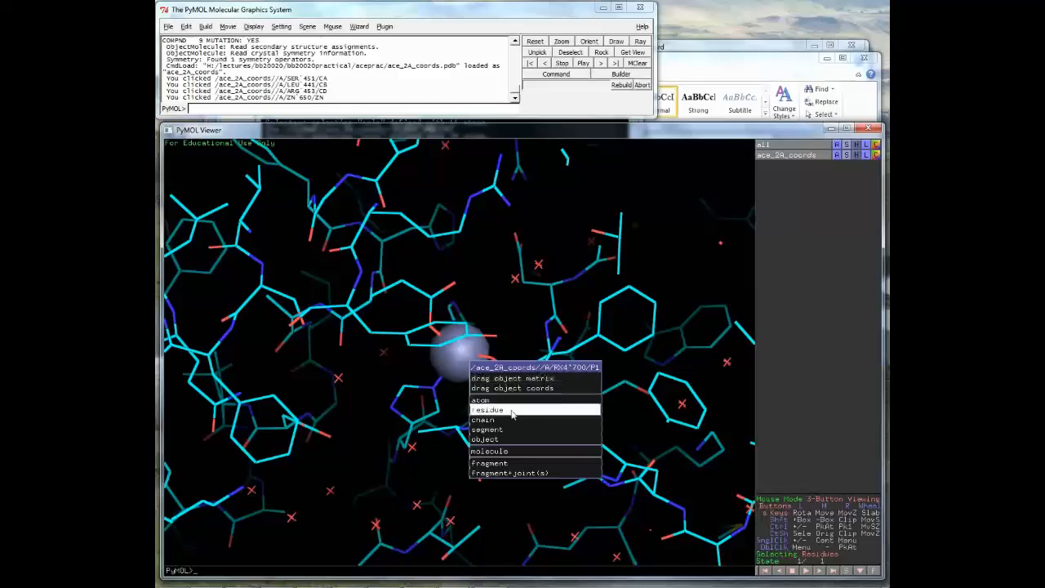
pyautogui.moveTo(513, 414)
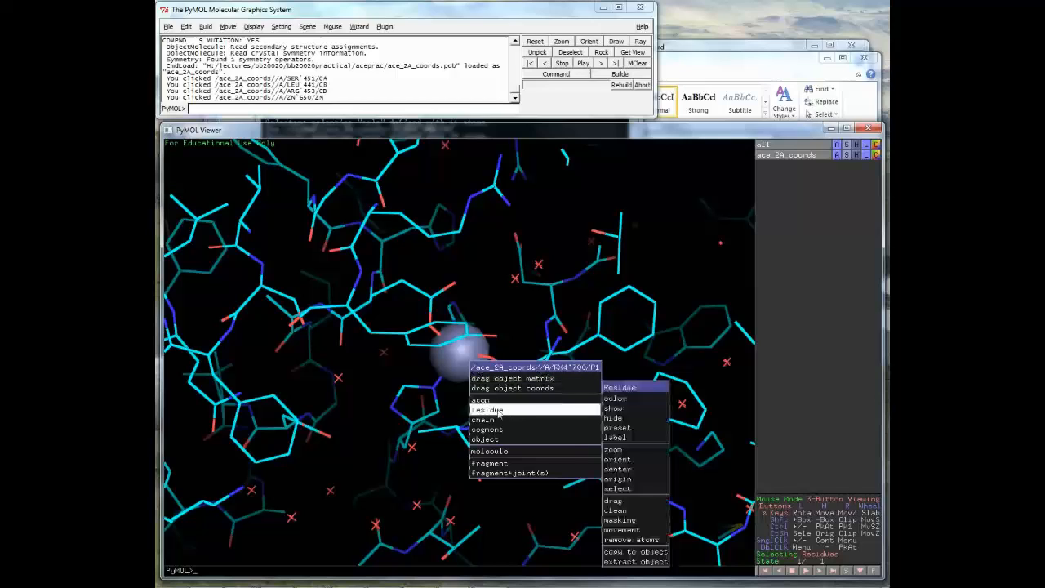
pyautogui.moveTo(614, 408)
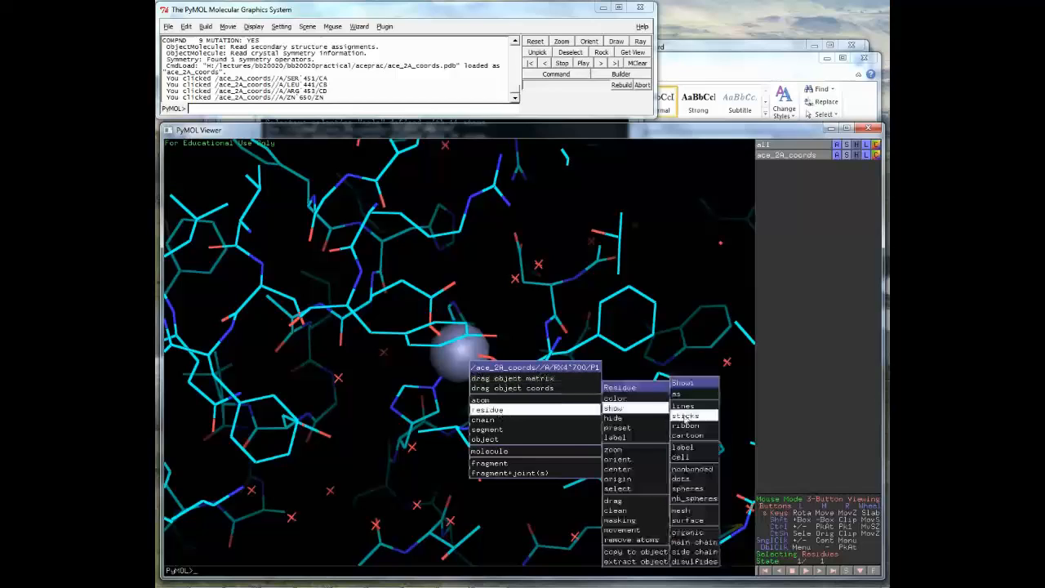
pyautogui.click(687, 420)
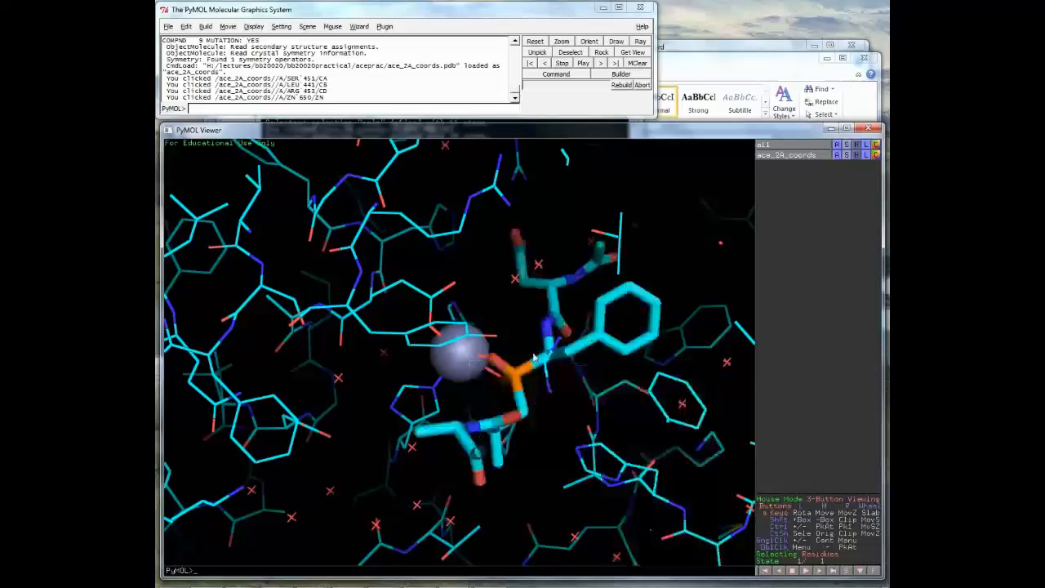
pyautogui.moveTo(534, 357); pyautogui.dragTo(504, 399)
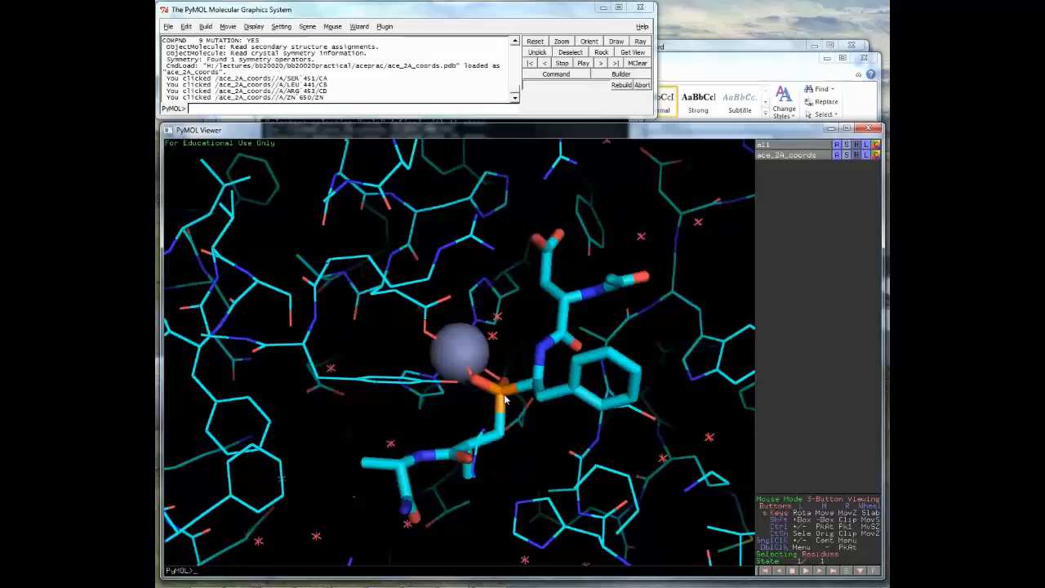
pyautogui.moveTo(504, 399); pyautogui.dragTo(547, 430)
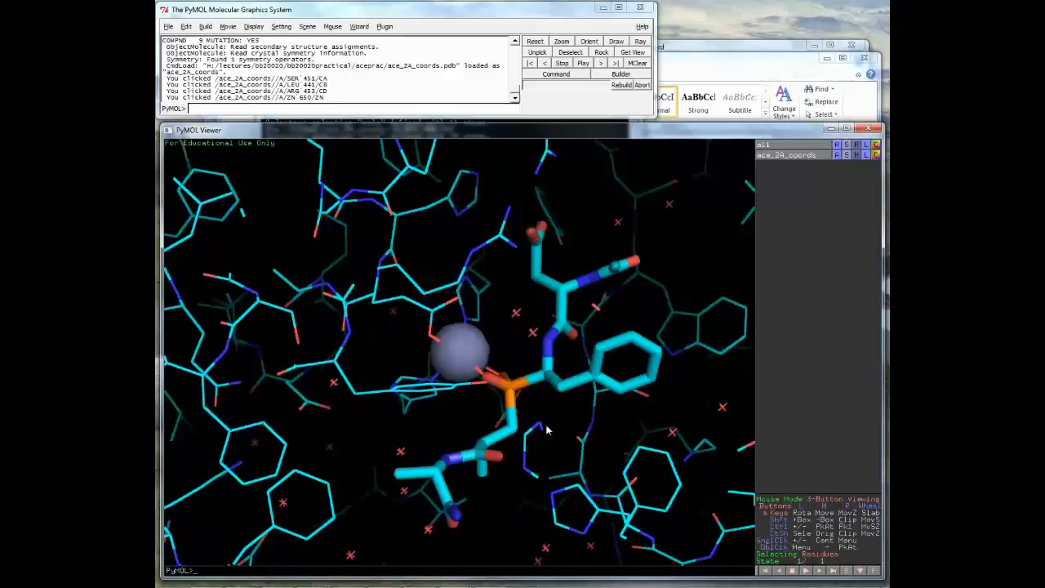
pyautogui.moveTo(547, 430); pyautogui.dragTo(504, 411)
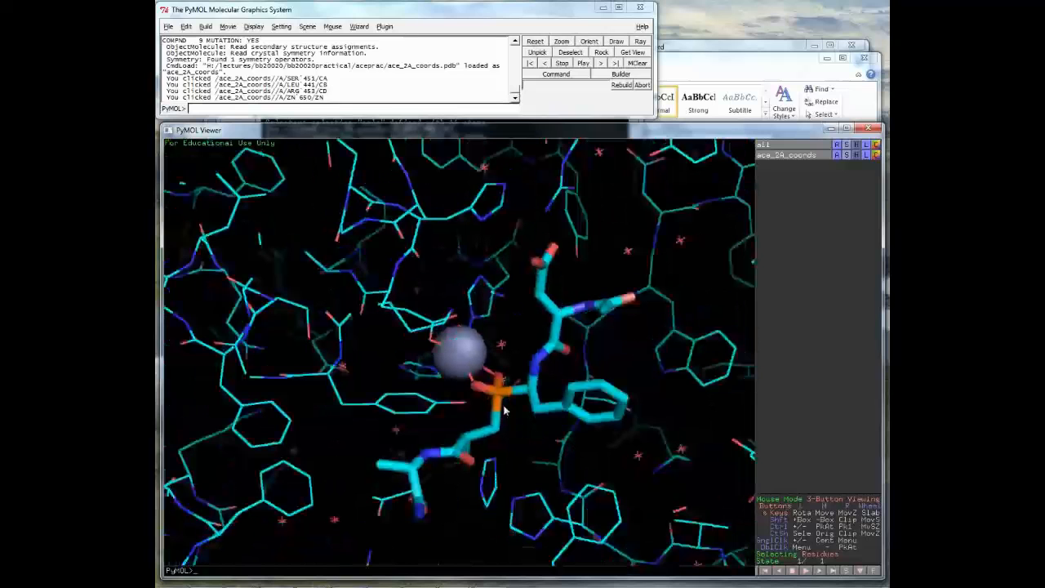
pyautogui.moveTo(503, 411); pyautogui.dragTo(501, 369)
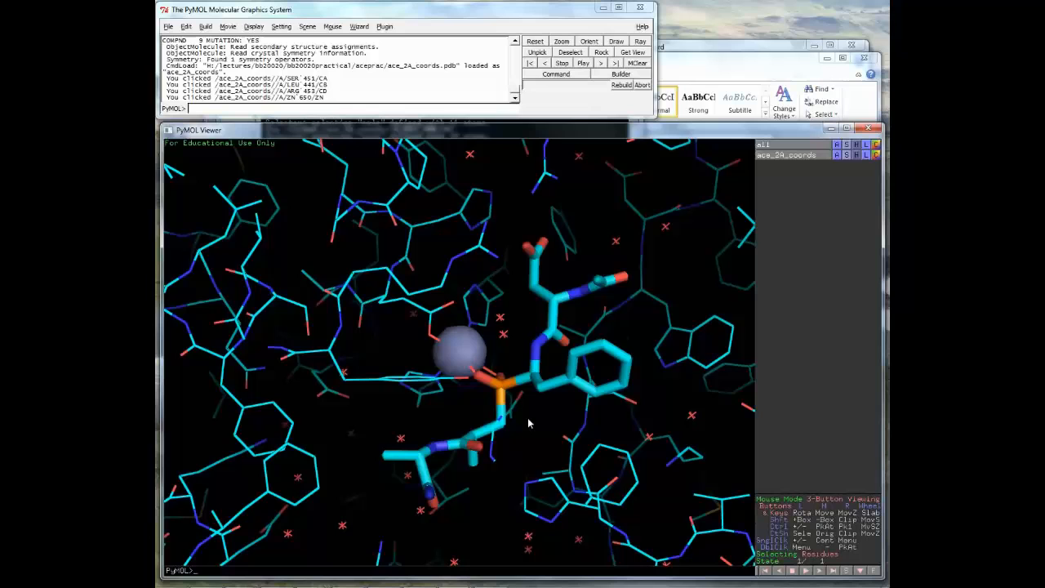
pyautogui.moveTo(529, 423); pyautogui.dragTo(527, 442)
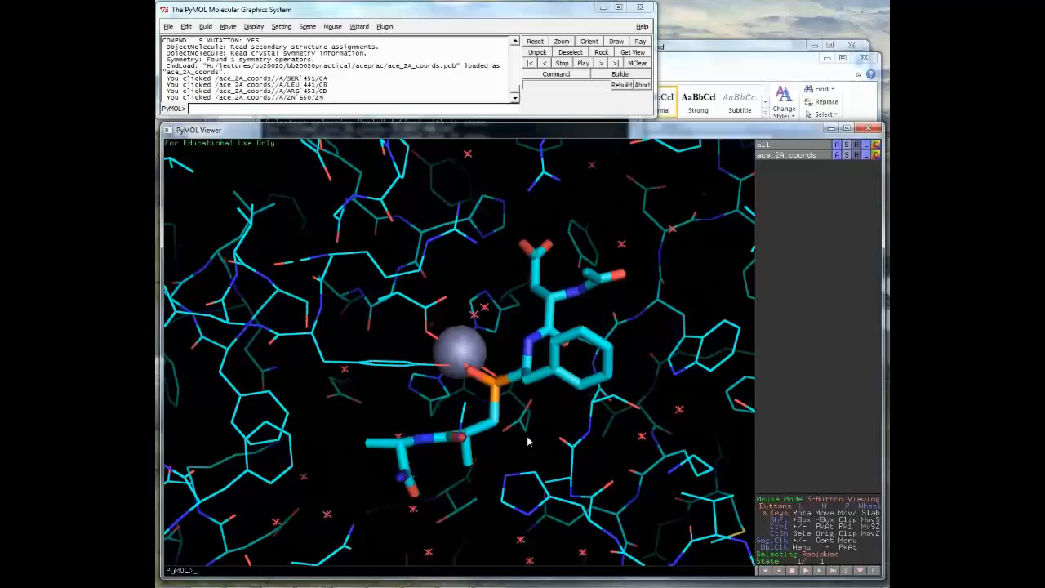
# - Show GLU 389 beside the zinc ion as sticks
pyautogui.moveTo(527, 436); pyautogui.dragTo(528, 445)
pyautogui.rightClick(428, 307)
pyautogui.moveTo(432, 351)
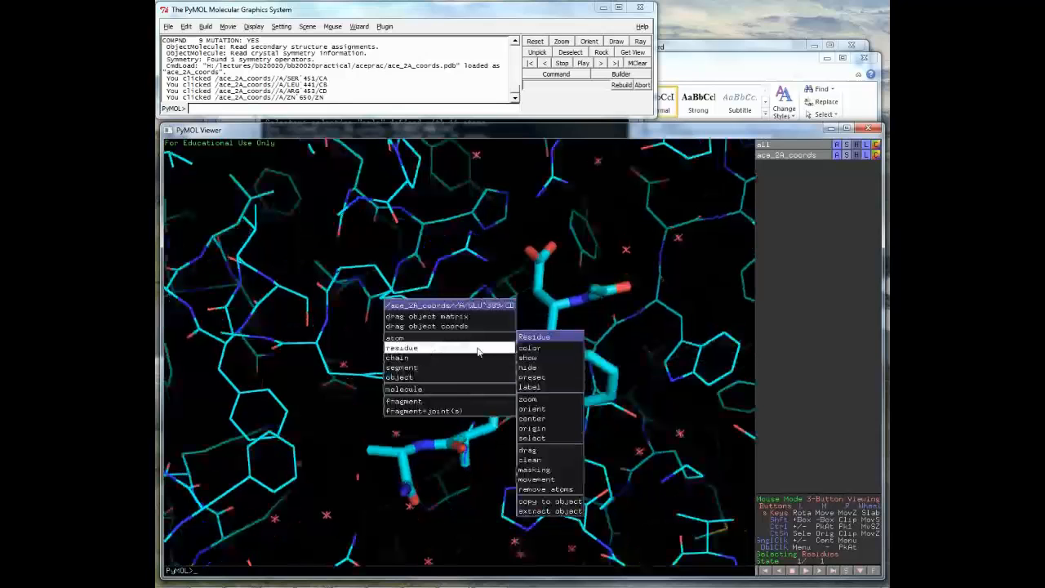
pyautogui.moveTo(550, 364)
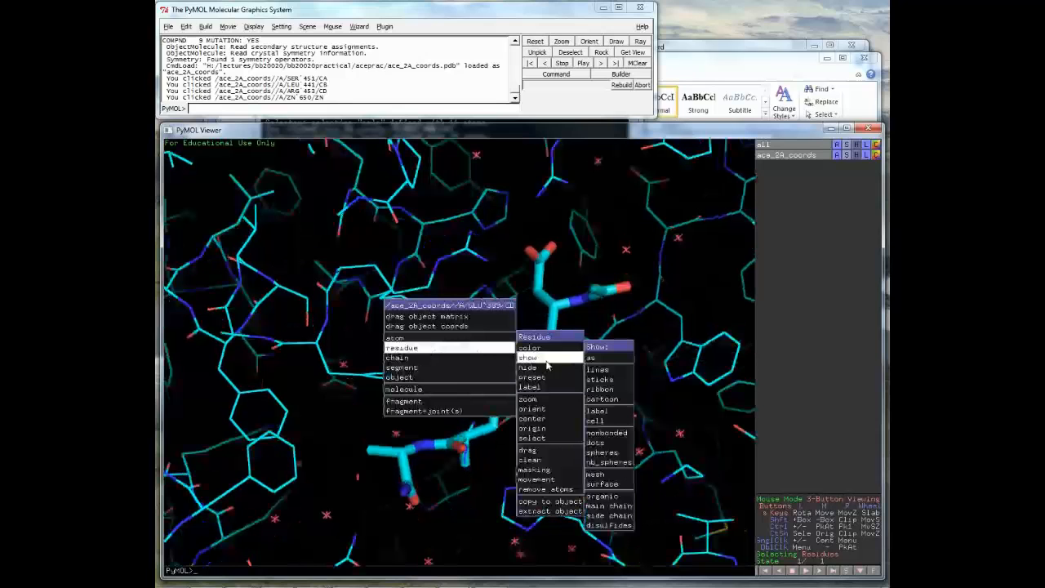
pyautogui.click(612, 382)
pyautogui.moveTo(443, 365); pyautogui.dragTo(445, 385)
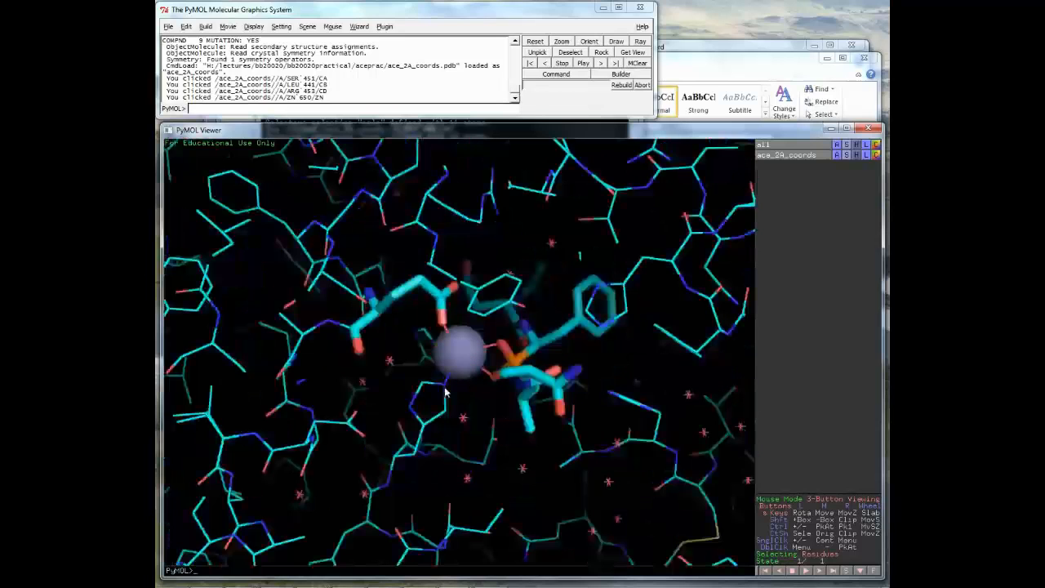
# - Show HIS 361 as sticks and rotate around the zinc ion
pyautogui.rightClick(445, 390)
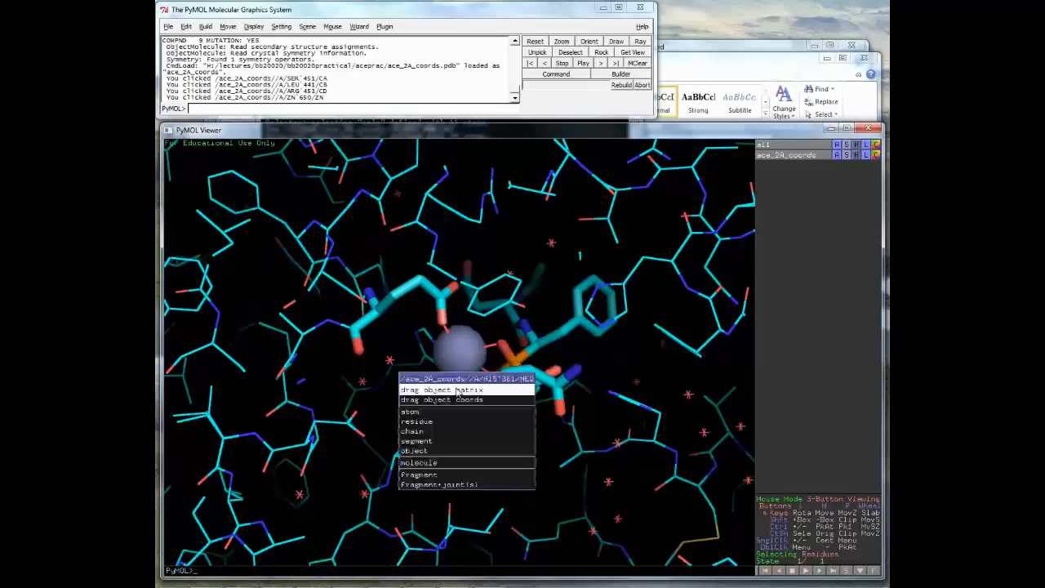
pyautogui.moveTo(424, 422)
pyautogui.moveTo(555, 407)
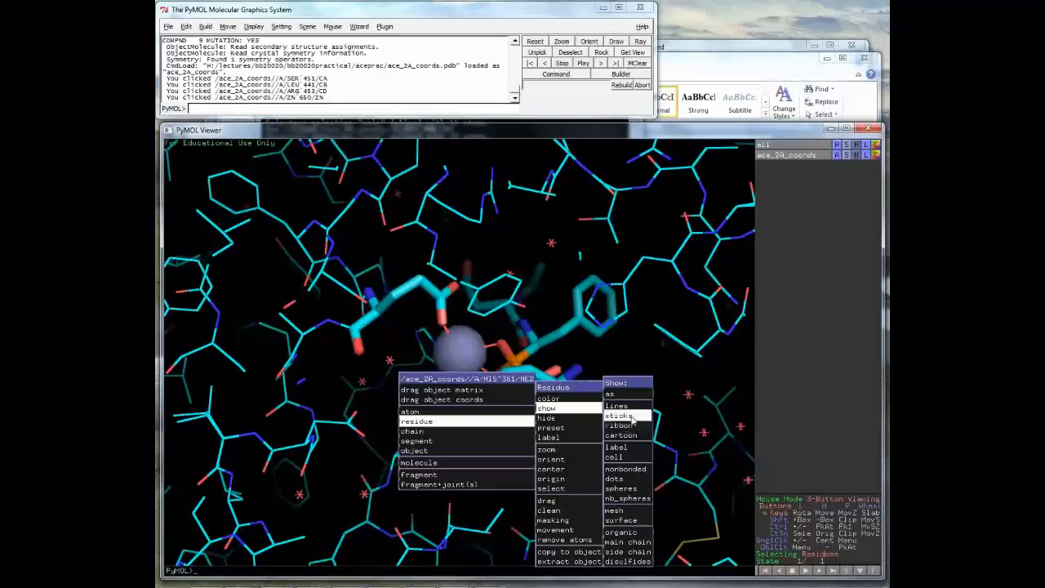
pyautogui.click(631, 414)
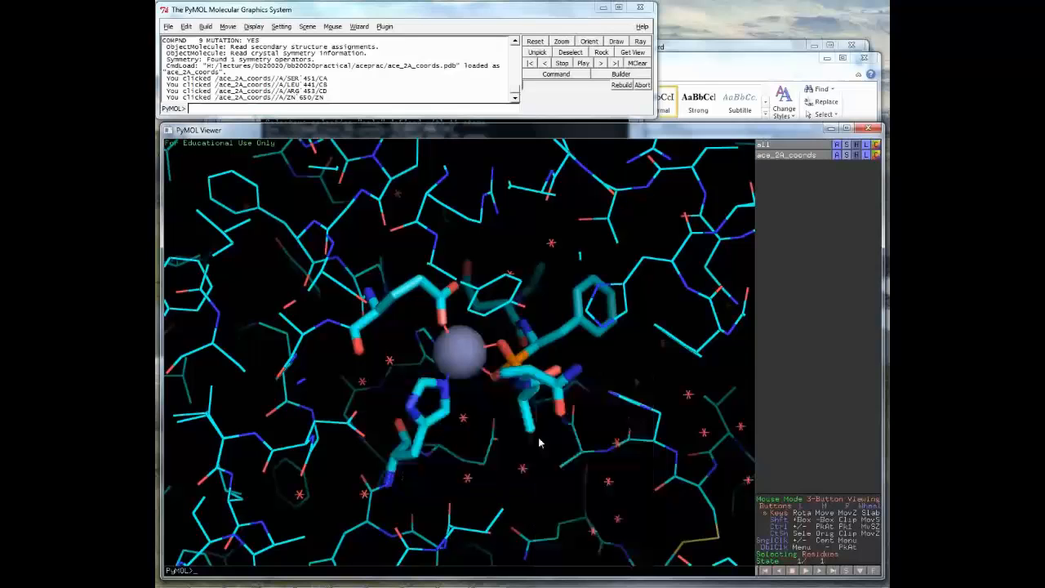
pyautogui.moveTo(539, 443); pyautogui.dragTo(470, 396)
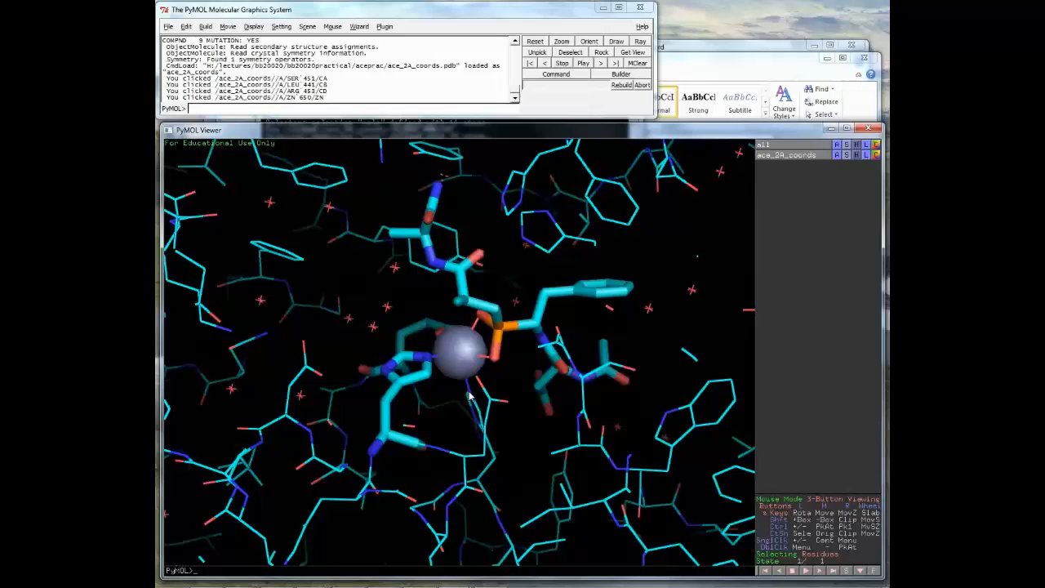
# - Show the other zinc-site histidine as sticks and rotate to view the new sticks
pyautogui.rightClick(470, 397)
pyautogui.moveTo(603, 407)
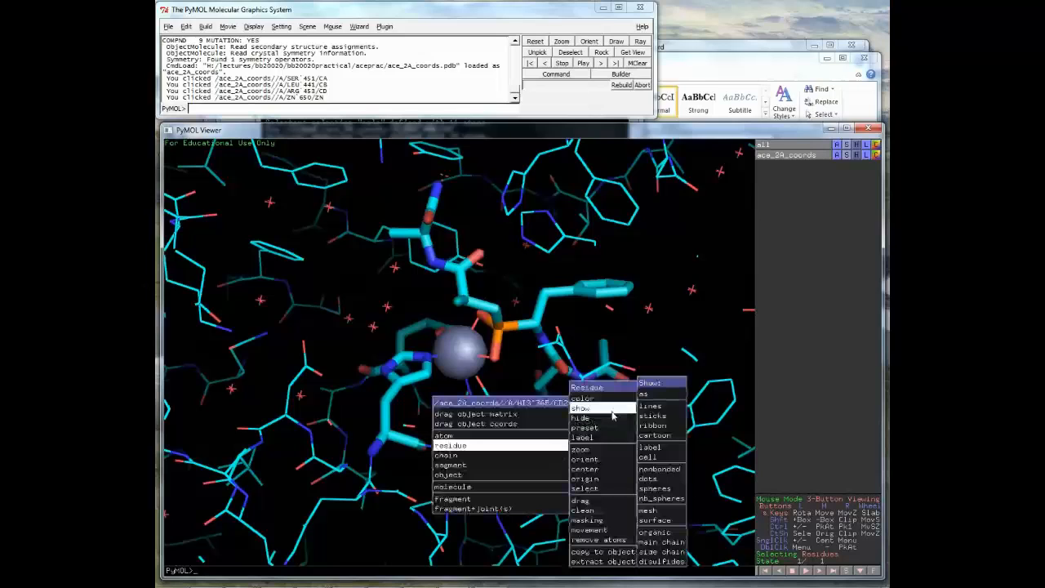
pyautogui.click(654, 416)
pyautogui.moveTo(631, 476); pyautogui.dragTo(488, 419)
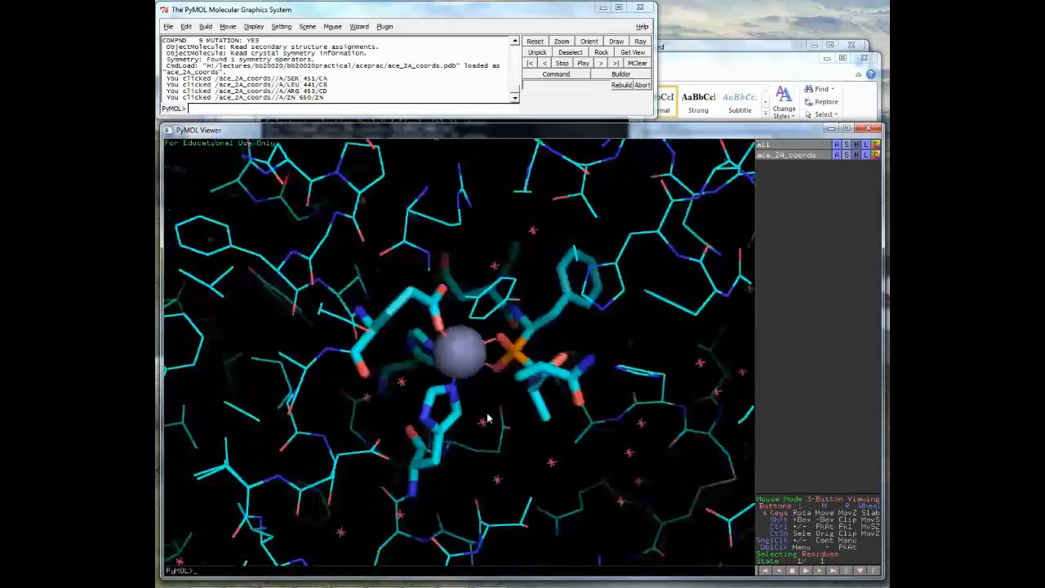
pyautogui.moveTo(488, 419)
pyautogui.mouseDown()
pyautogui.moveTo(463, 398)
pyautogui.moveTo(495, 390)
pyautogui.moveTo(505, 422)
pyautogui.moveTo(492, 398)
pyautogui.moveTo(490, 415)
pyautogui.mouseUp()
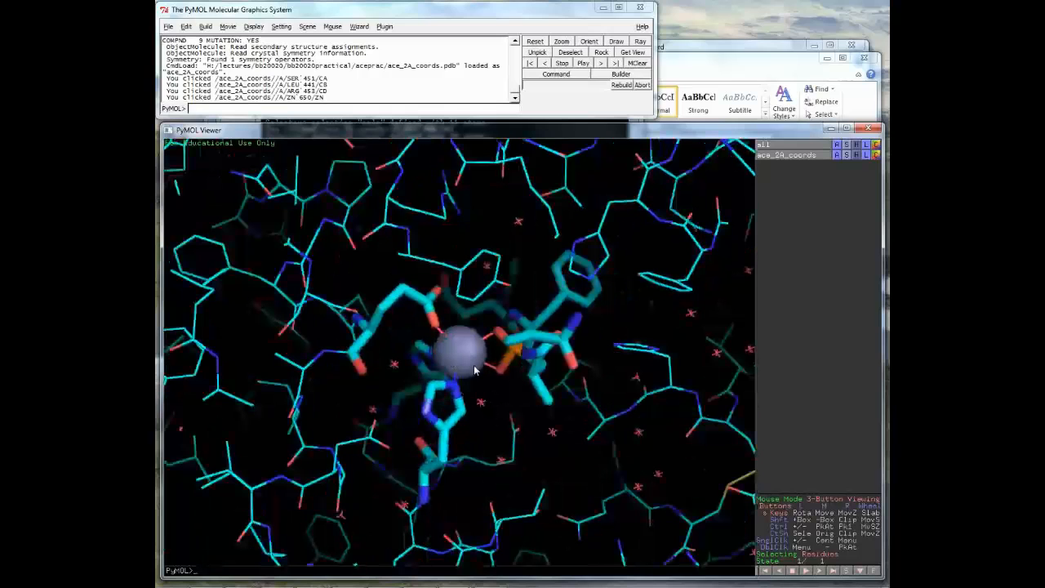
# - Rotate the residues around the zinc ion, then zoom out to the whole protein
pyautogui.moveTo(475, 370); pyautogui.dragTo(560, 445)
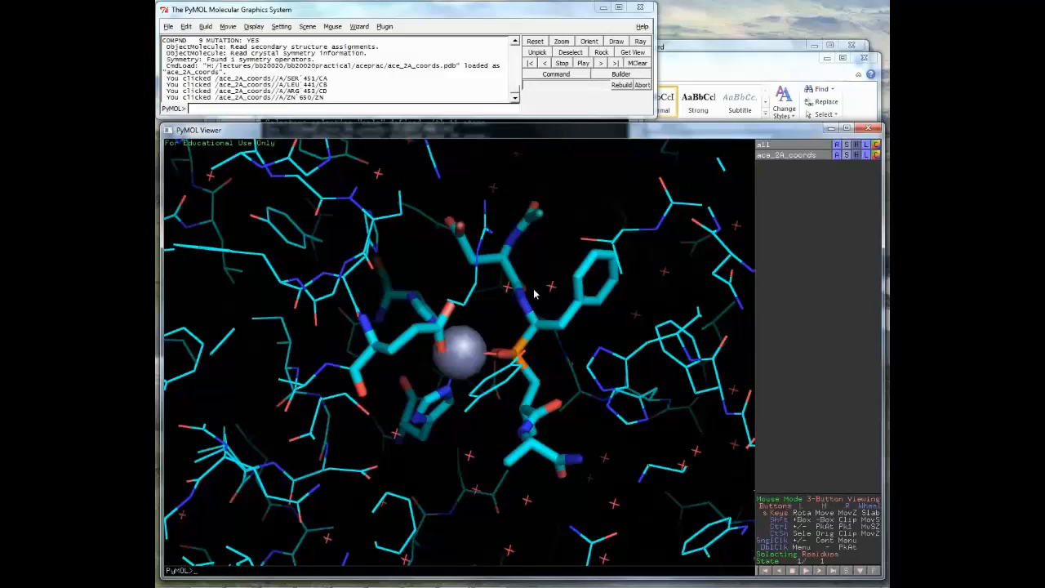
pyautogui.moveTo(534, 294); pyautogui.dragTo(551, 323)
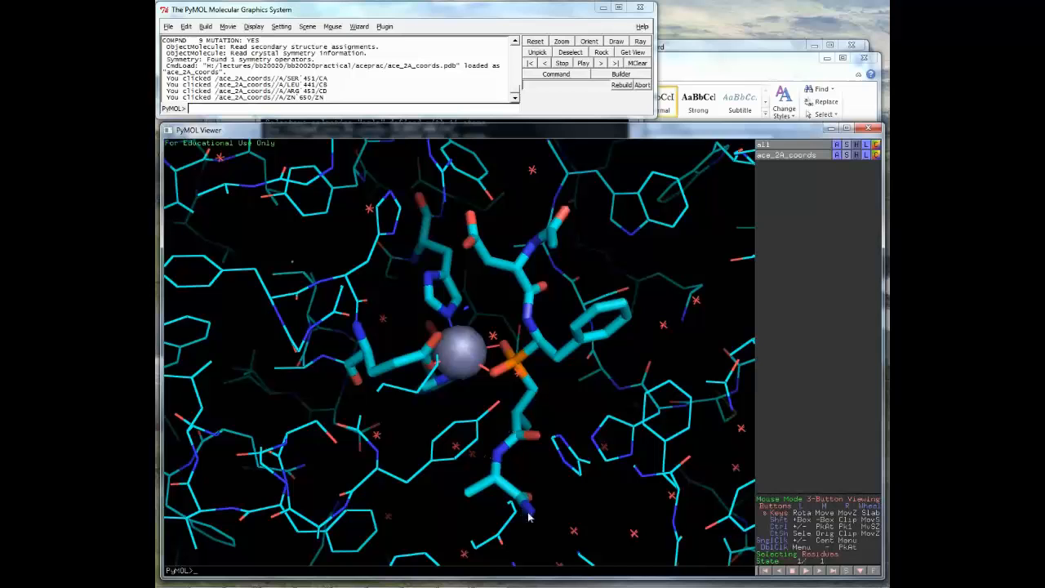
pyautogui.moveTo(529, 516); pyautogui.dragTo(530, 326)
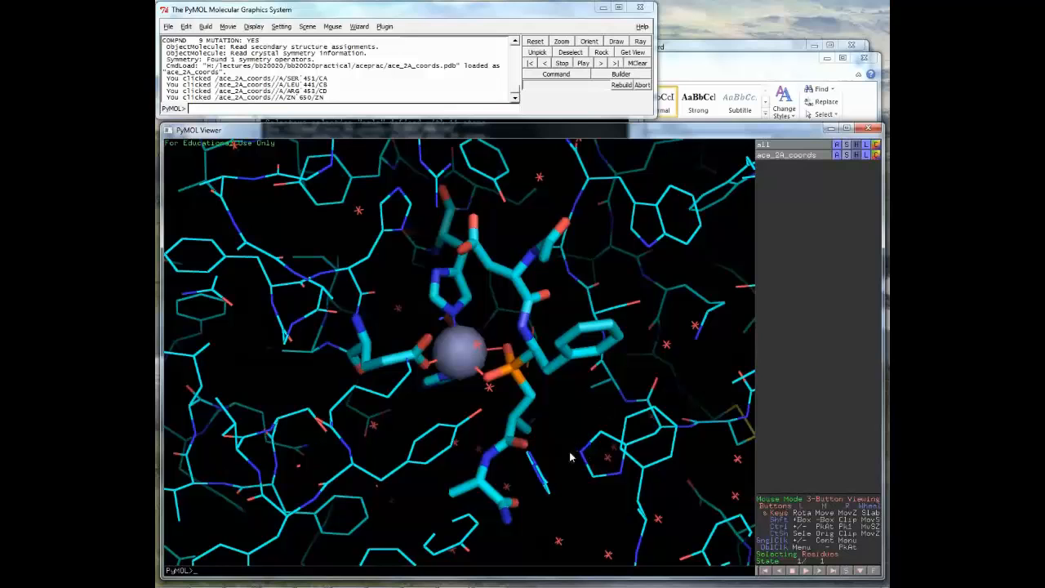
pyautogui.moveTo(572, 457); pyautogui.dragTo(566, 426)
pyautogui.moveTo(566, 422); pyautogui.dragTo(549, 232, button='right')
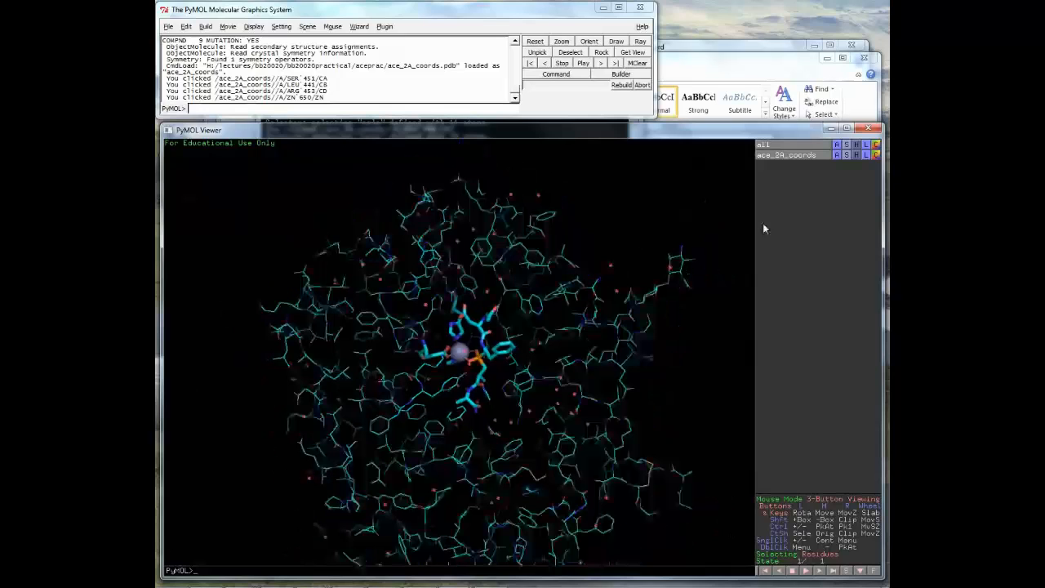
# - Show ace_2A_coords as a cartoon and hide the extra backbone ribbon trace
pyautogui.click(837, 155)
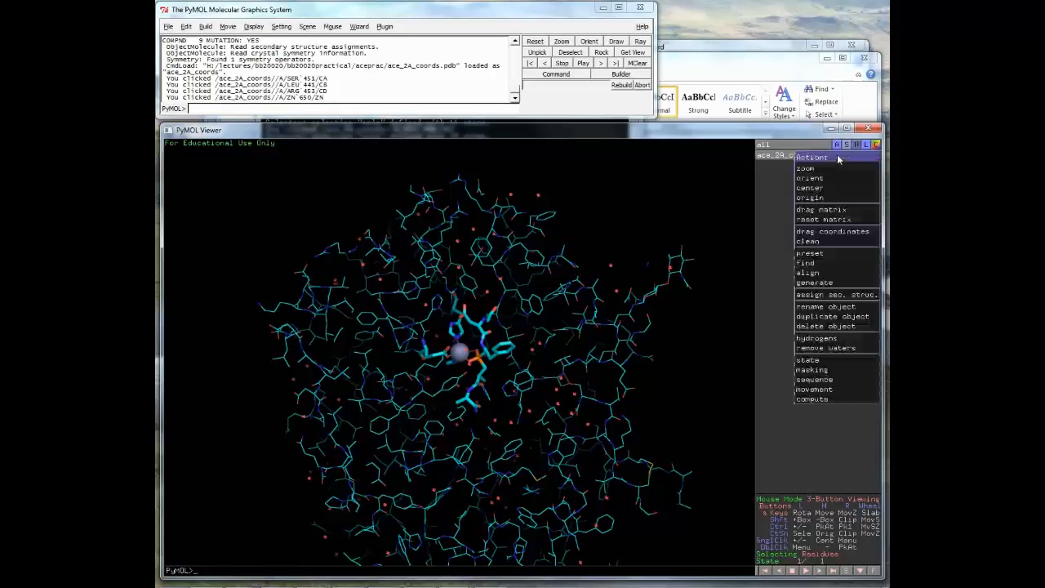
pyautogui.click(837, 155)
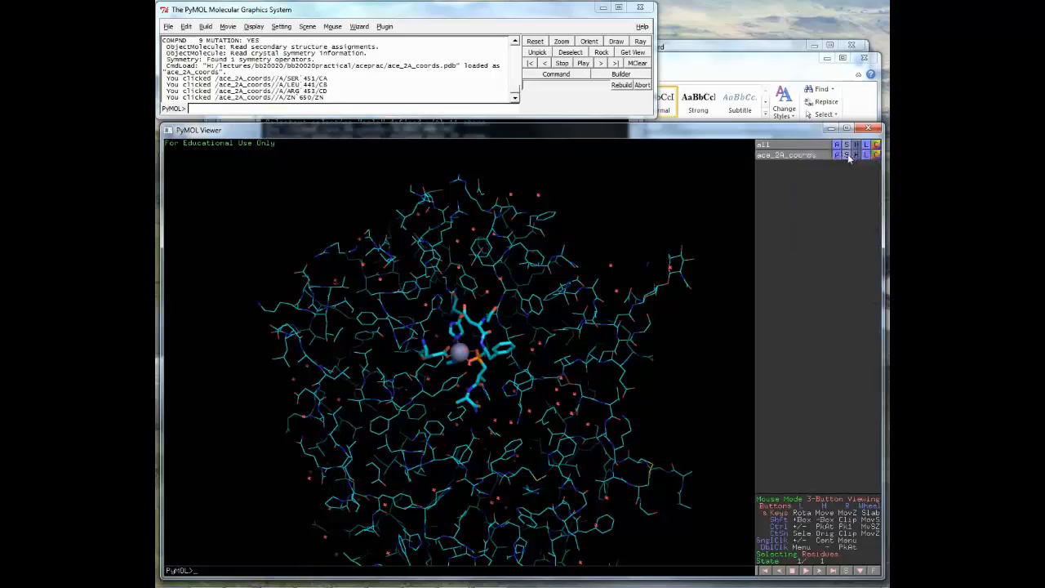
pyautogui.click(847, 157)
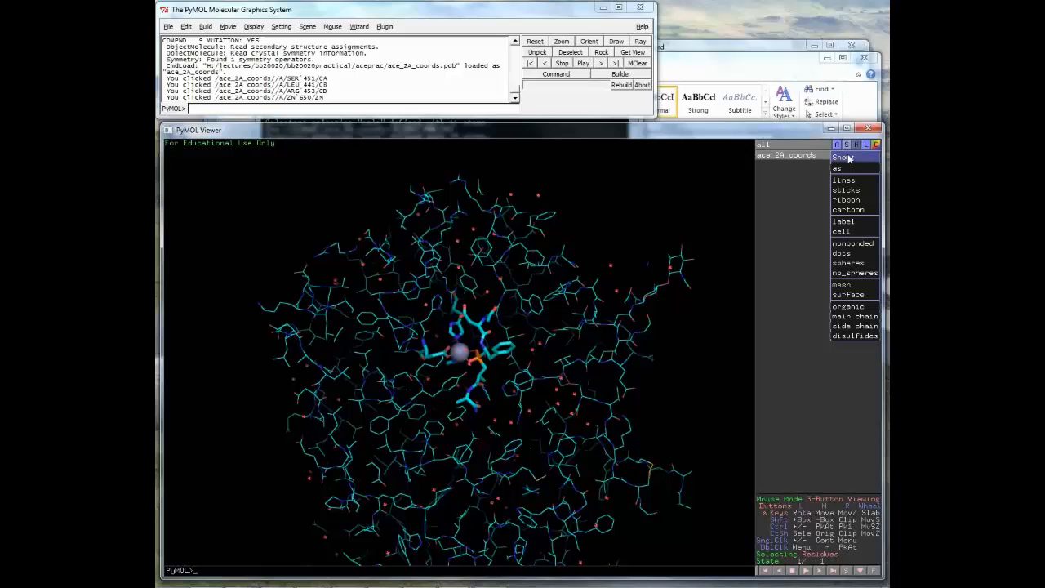
pyautogui.click(857, 202)
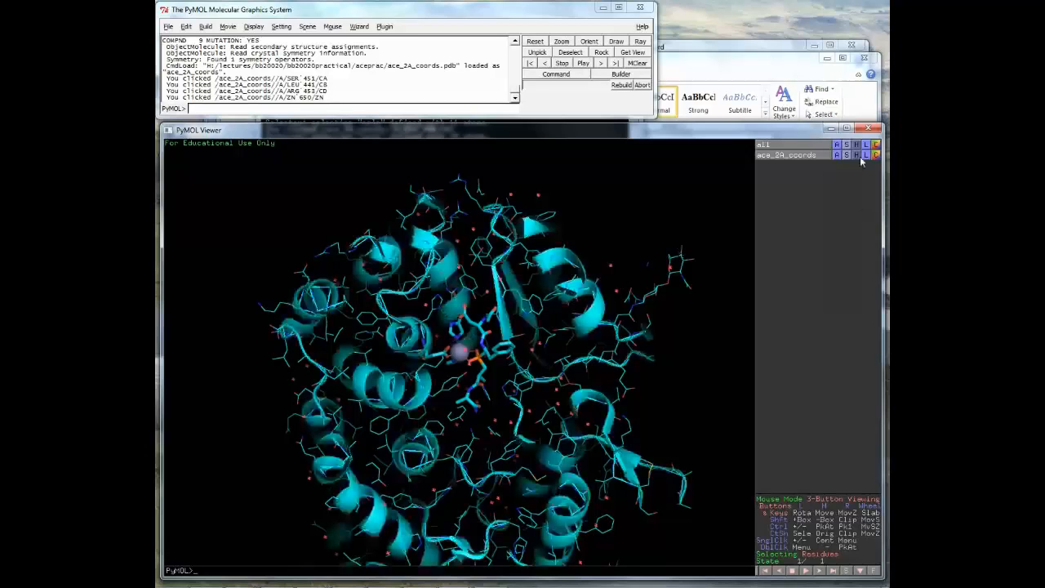
pyautogui.click(861, 161)
pyautogui.click(849, 202)
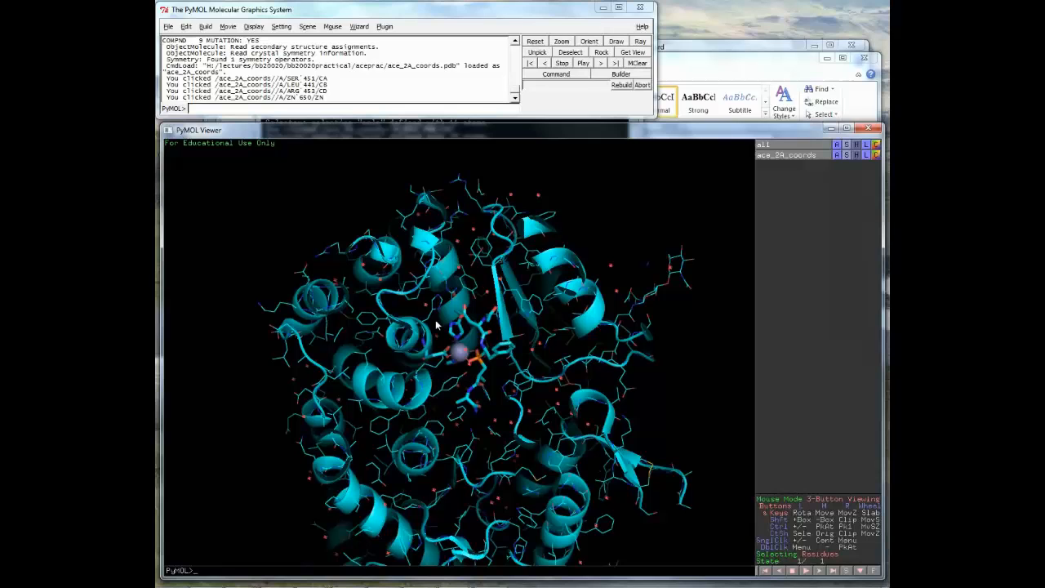
# - Rotate and zoom out to see the whole cyan cartoon protein around the zinc-site sticks
pyautogui.moveTo(437, 325); pyautogui.dragTo(515, 369)
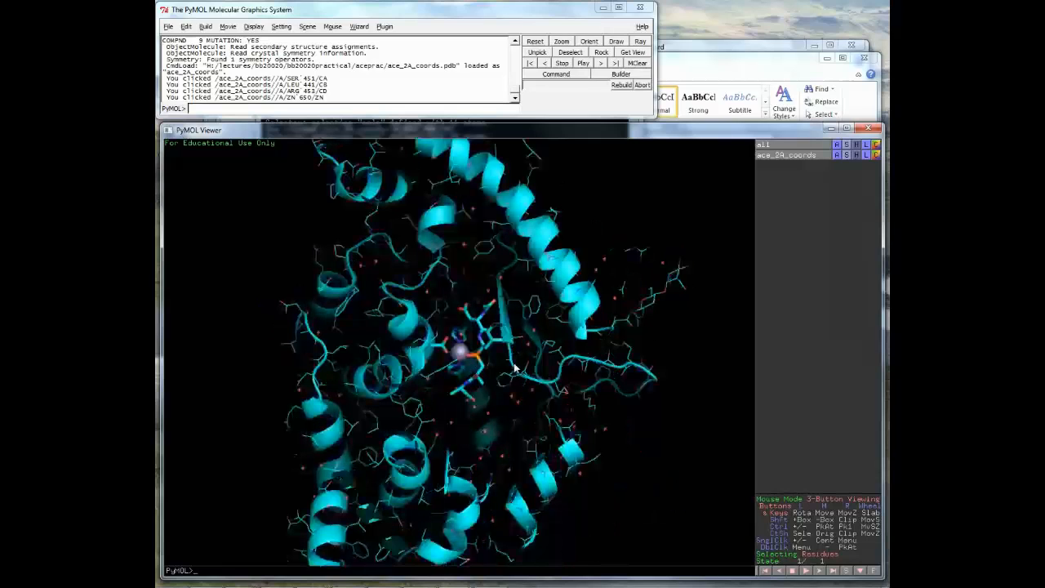
pyautogui.scroll(5, 514, 369)
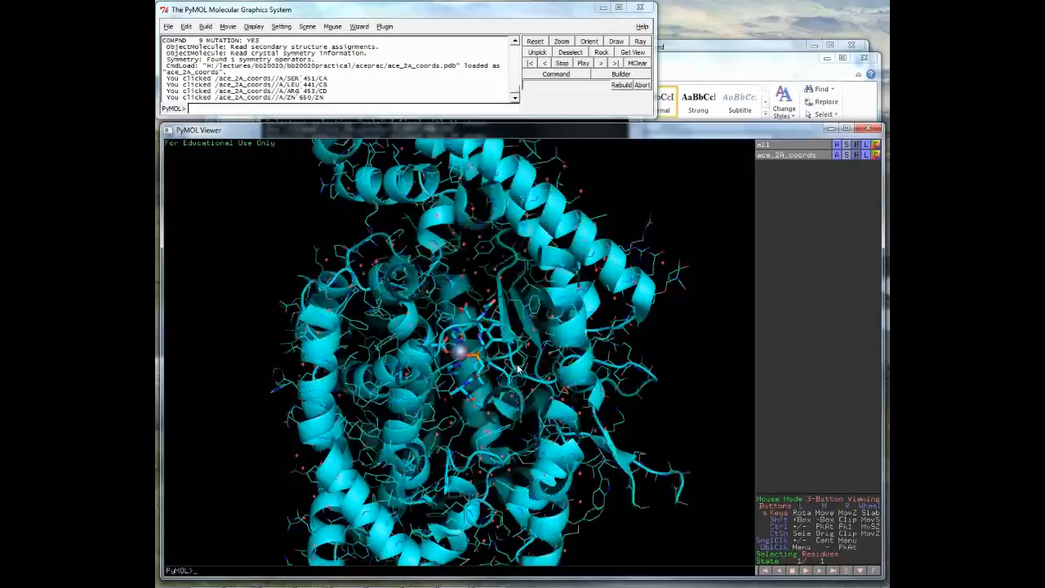
pyautogui.moveTo(518, 366); pyautogui.dragTo(538, 292, button='right')
pyautogui.moveTo(557, 385); pyautogui.dragTo(463, 376)
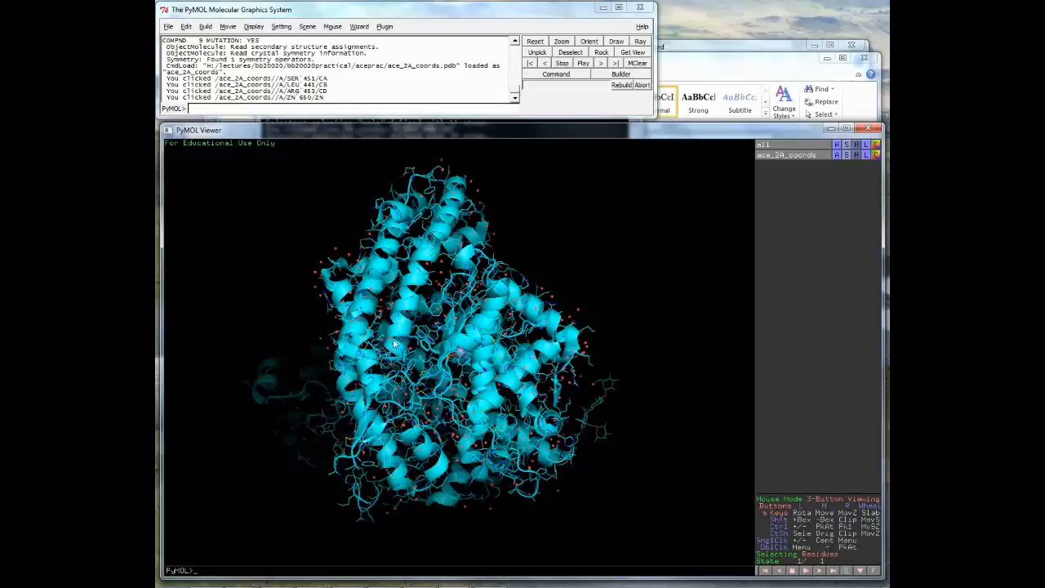
pyautogui.moveTo(393, 344); pyautogui.dragTo(426, 355)
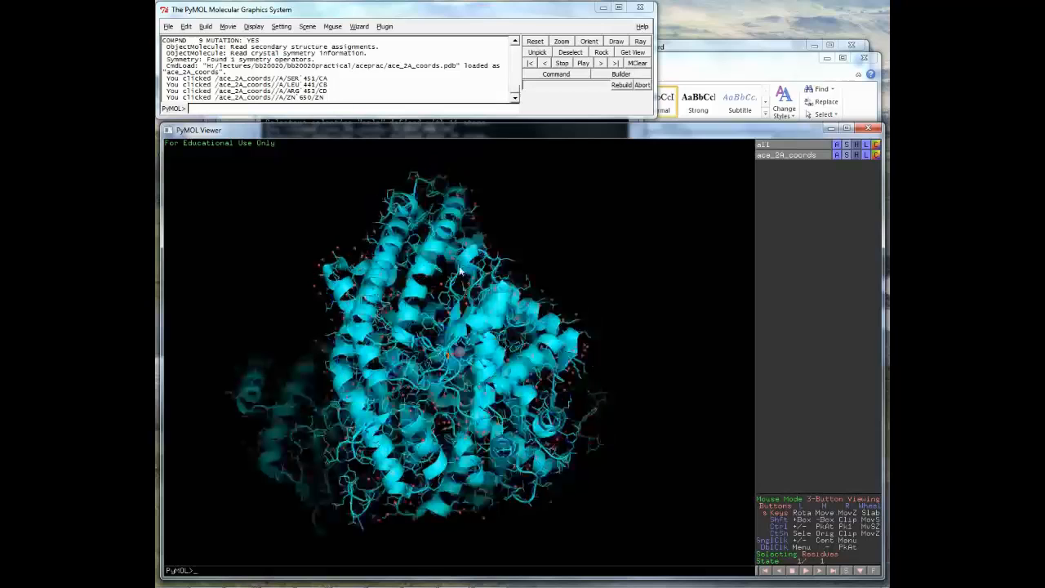
# - Hide the line representation of ace_2A_coords so only the cartoon remains
pyautogui.click(854, 155)
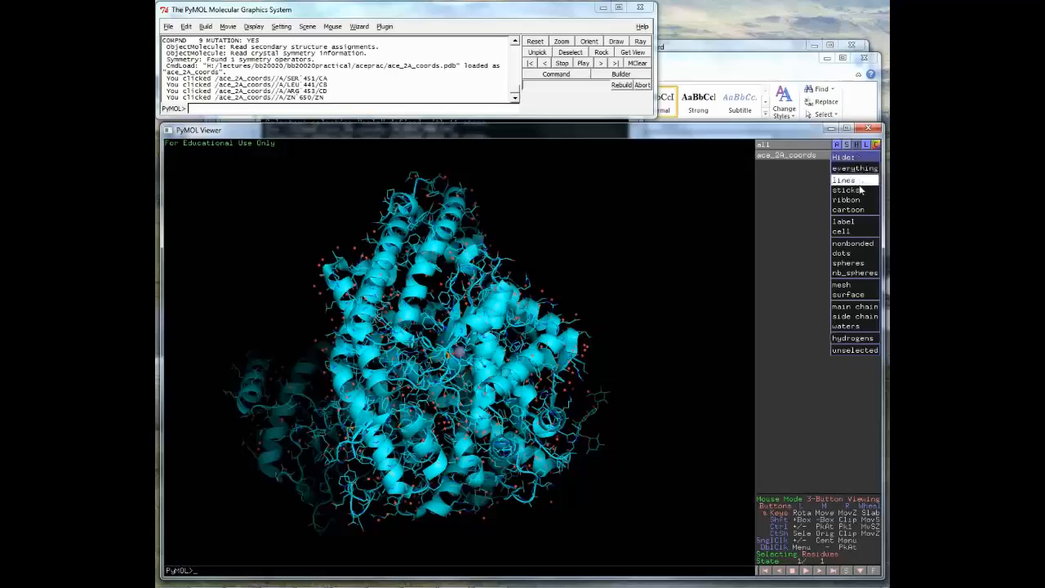
pyautogui.click(857, 181)
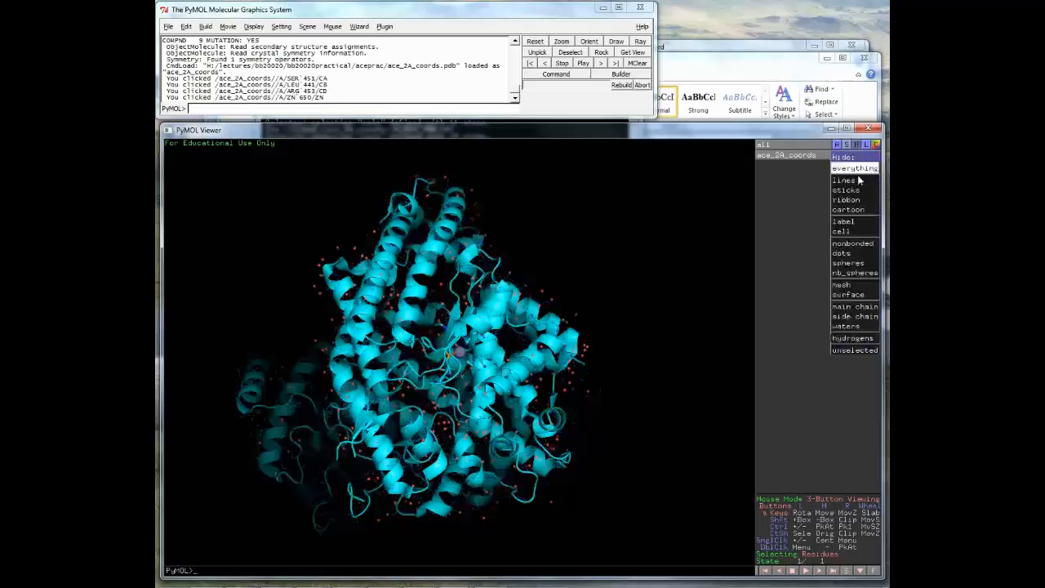
pyautogui.click(686, 239)
# - Rotate, zoom and adjust the clipping slab to close in on the zinc active site
pyautogui.moveTo(505, 294); pyautogui.dragTo(514, 283)
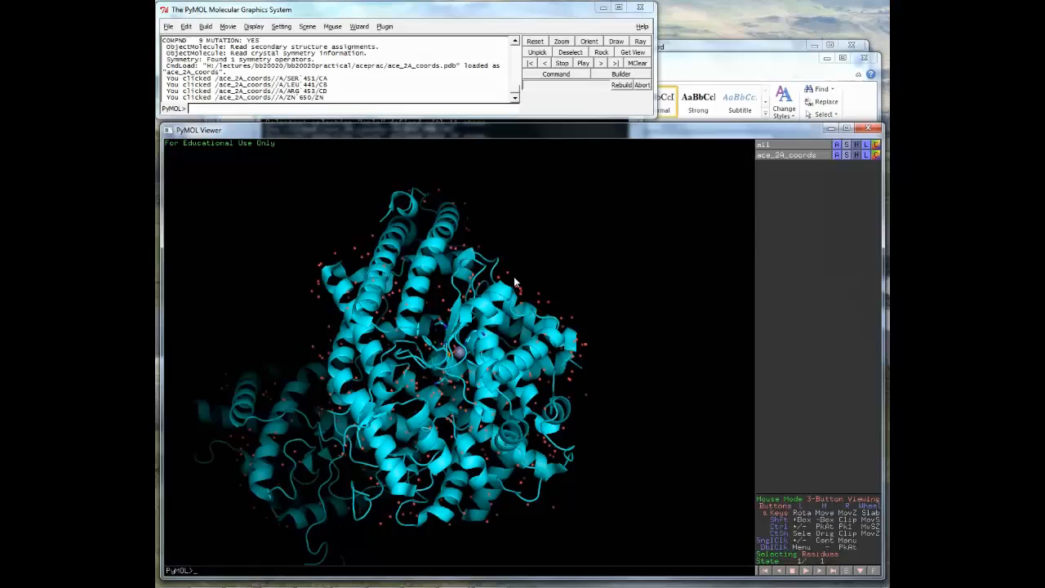
pyautogui.moveTo(514, 283); pyautogui.dragTo(451, 364)
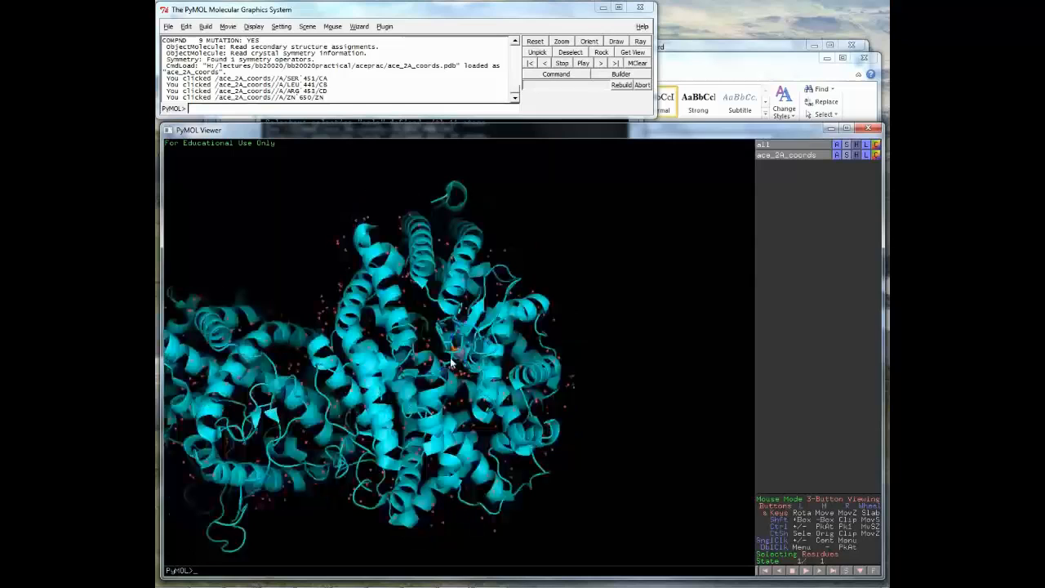
pyautogui.moveTo(452, 361); pyautogui.dragTo(473, 352)
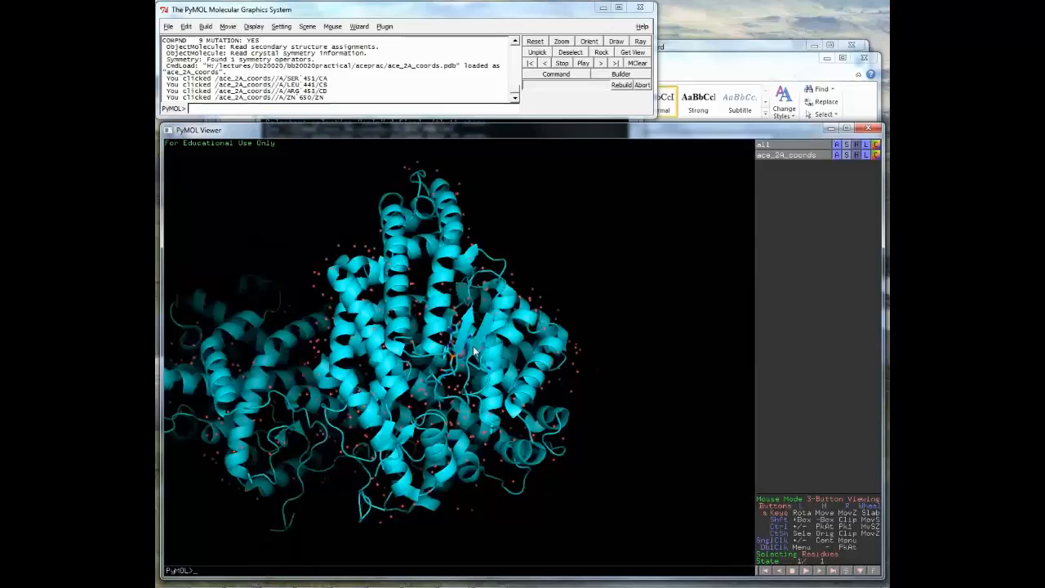
pyautogui.moveTo(473, 352); pyautogui.dragTo(408, 279)
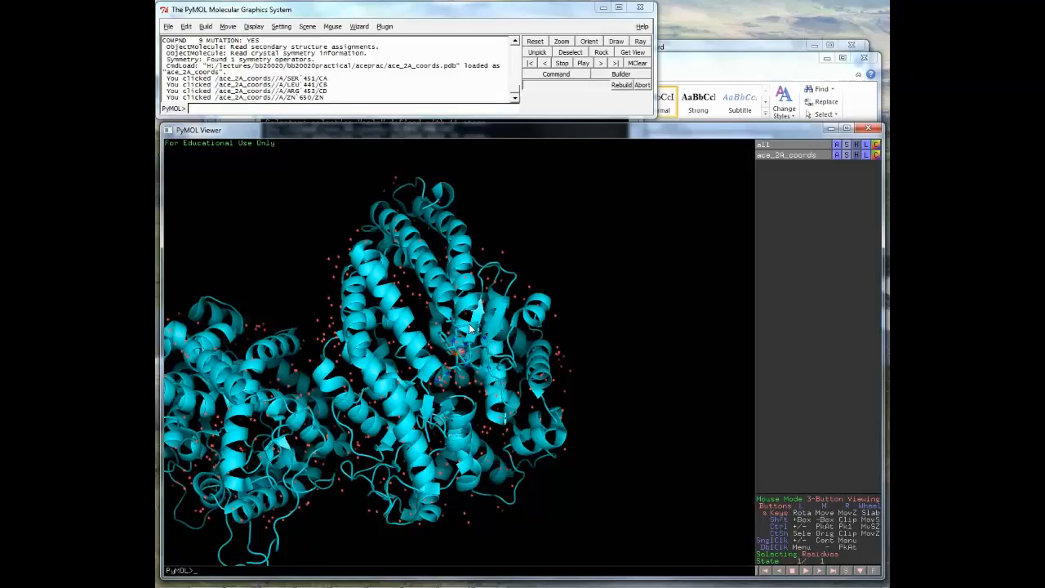
pyautogui.moveTo(471, 328); pyautogui.dragTo(532, 370)
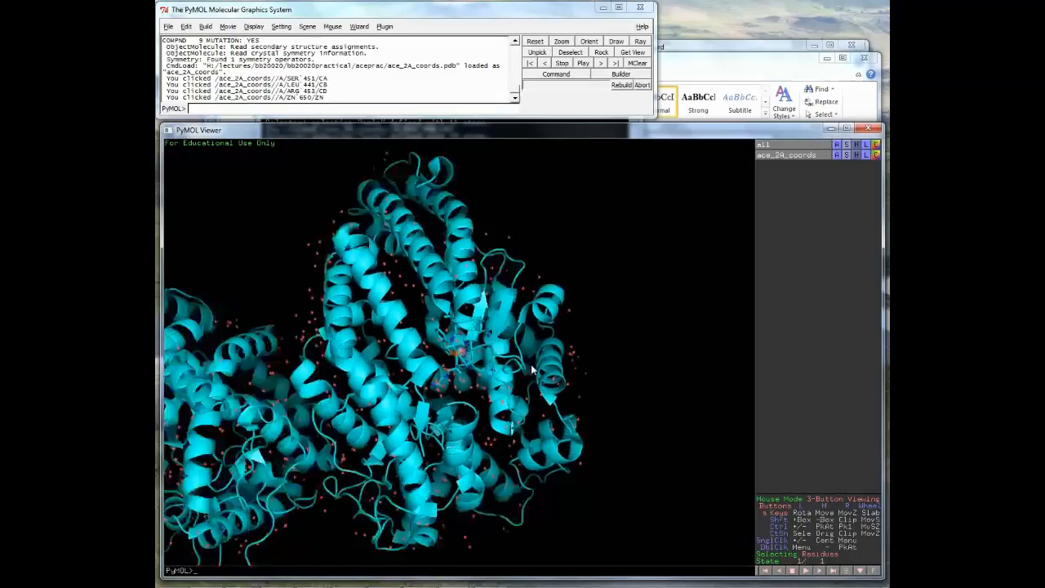
pyautogui.moveTo(531, 370); pyautogui.dragTo(531, 402, button='right')
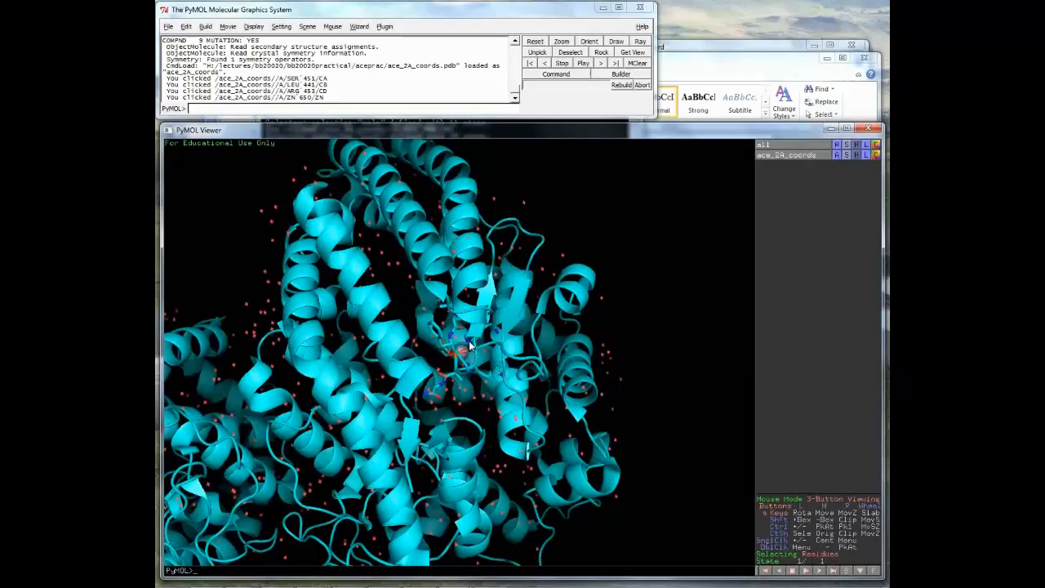
pyautogui.moveTo(470, 346); pyautogui.dragTo(476, 378, button='right')
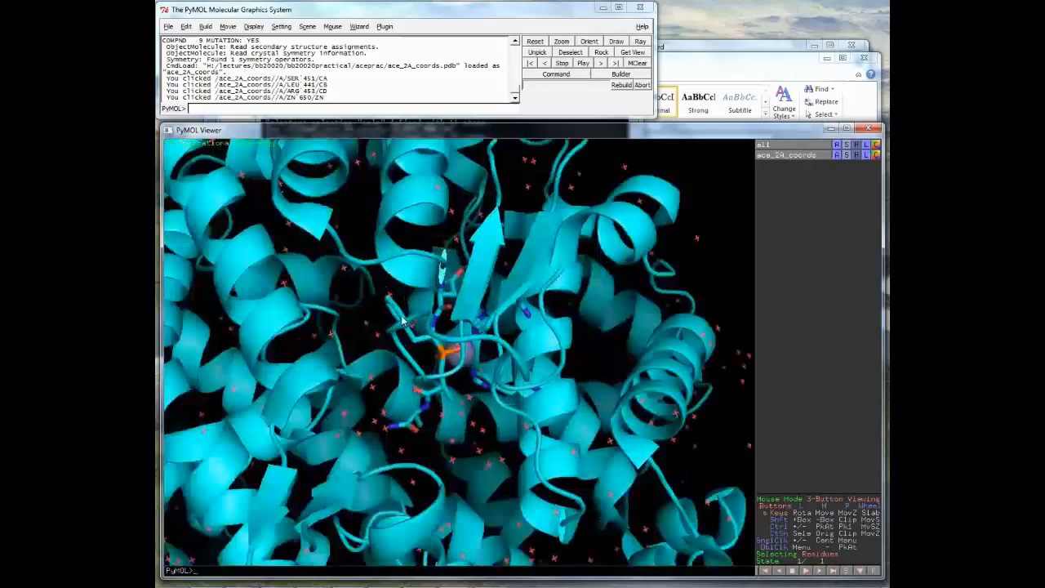
pyautogui.moveTo(556, 378); pyautogui.dragTo(504, 359)
pyautogui.scroll(2, 504, 359)
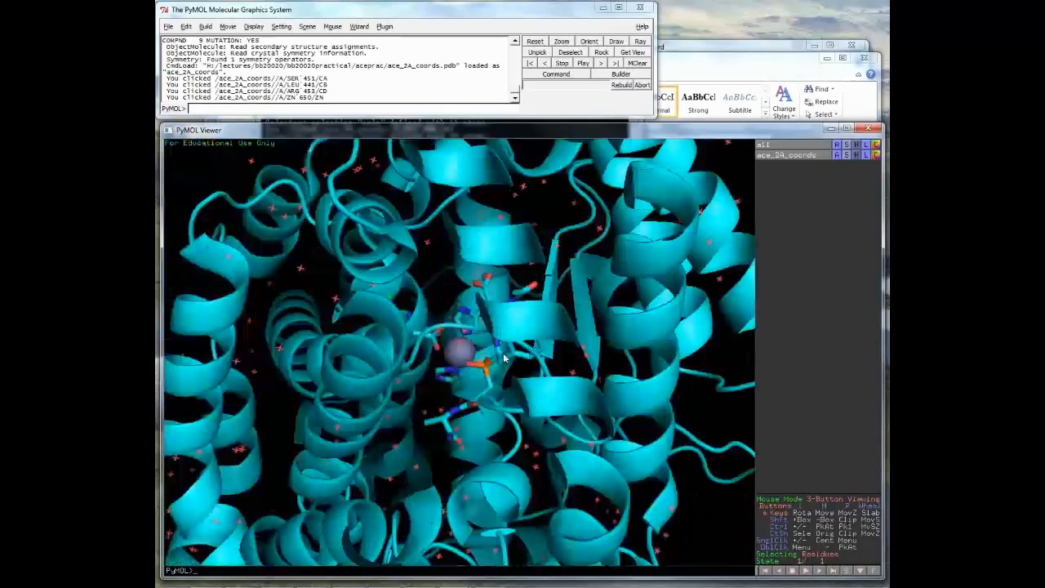
pyautogui.scroll(-2, 504, 360)
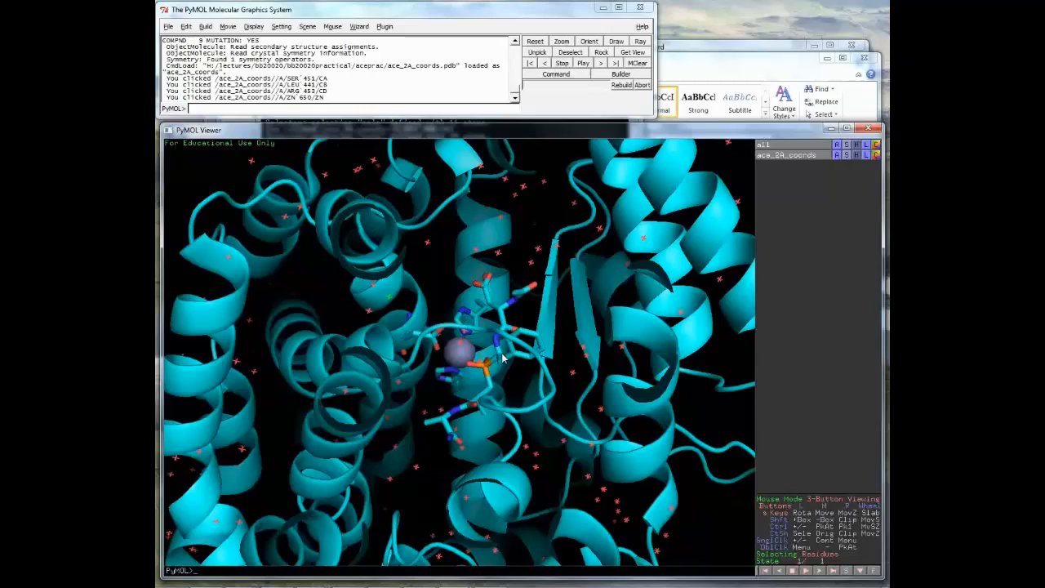
pyautogui.moveTo(503, 359); pyautogui.dragTo(500, 384)
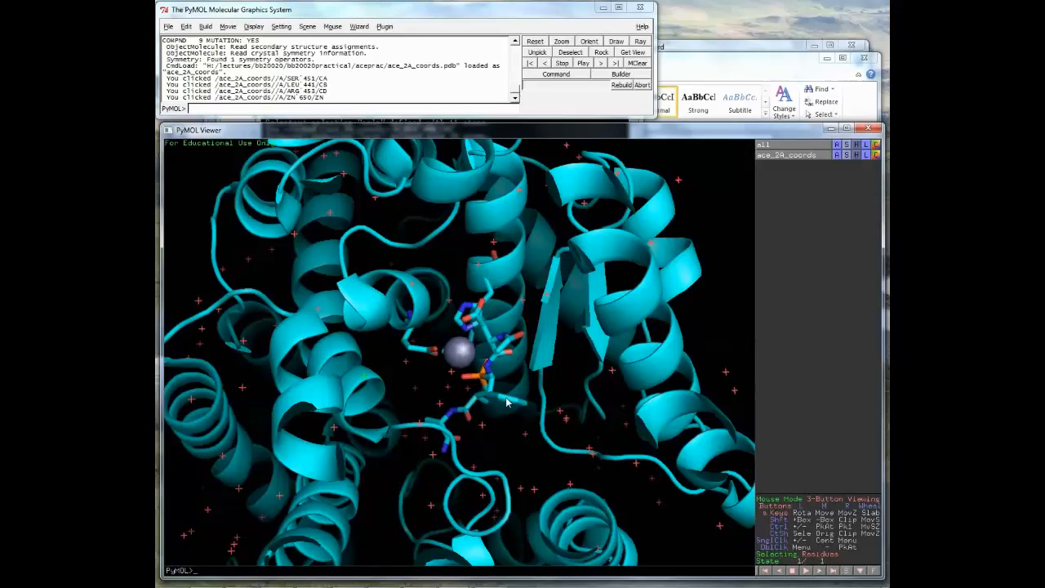
pyautogui.moveTo(507, 402); pyautogui.dragTo(501, 387)
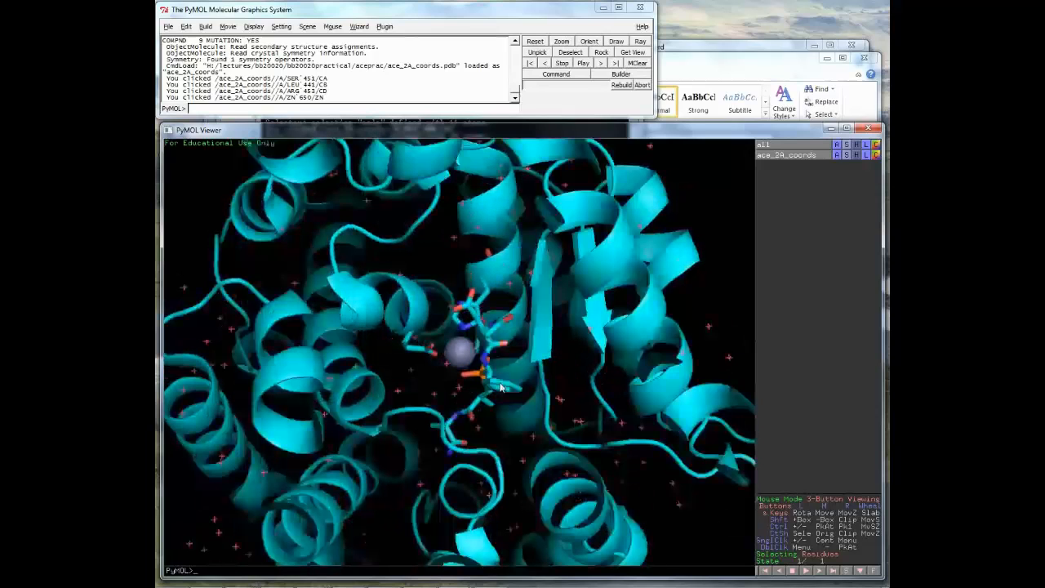
# - Colour the residue beside the zinc by element, using the CHNOS scheme with magenta carbons
pyautogui.rightClick(501, 387)
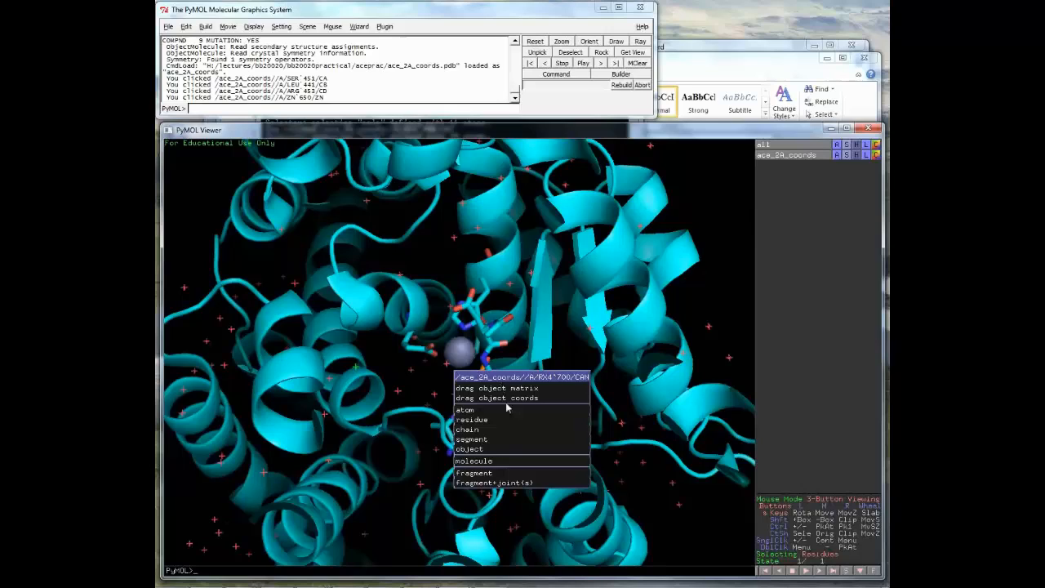
pyautogui.moveTo(548, 420)
pyautogui.moveTo(622, 397)
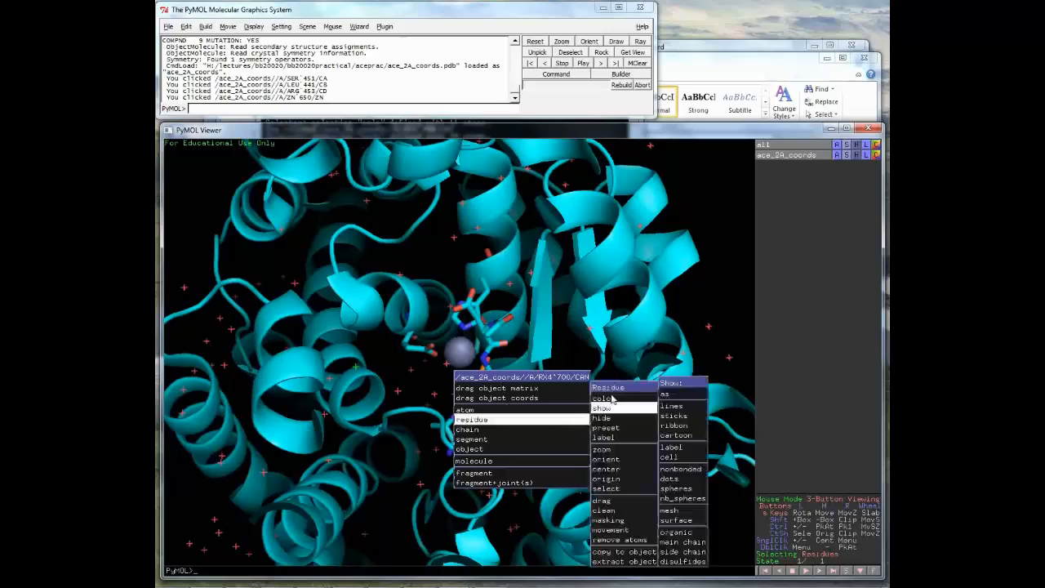
pyautogui.moveTo(682, 400)
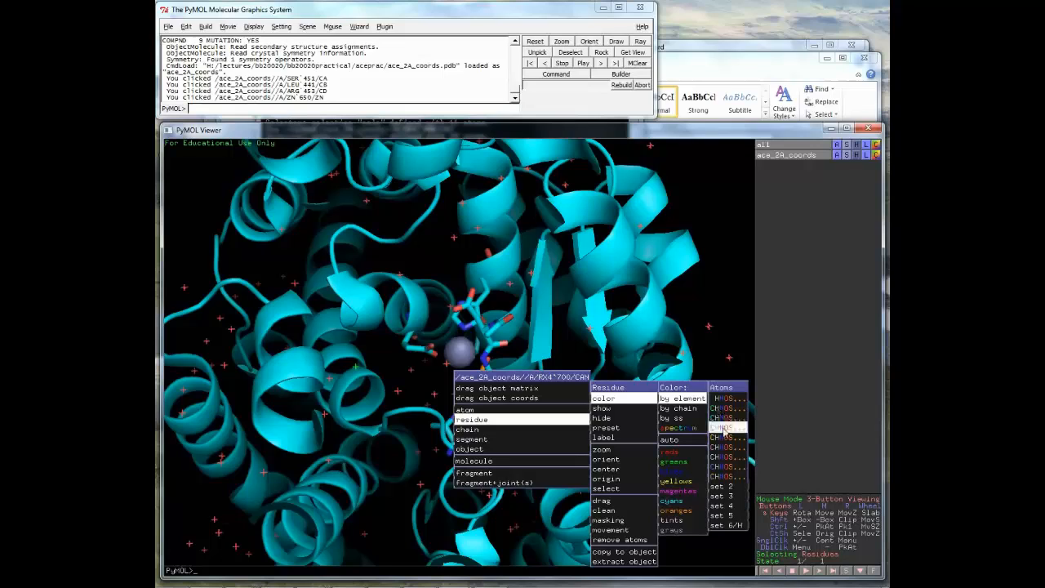
pyautogui.click(723, 431)
pyautogui.moveTo(493, 362); pyautogui.dragTo(527, 359)
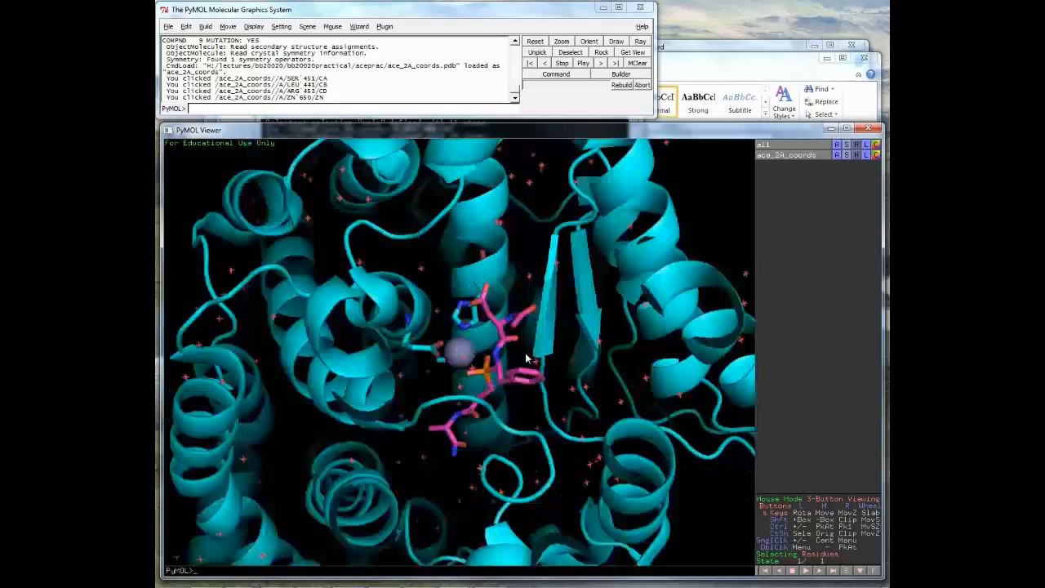
# - Rotate around the binding site until the magenta ligand stands upright, then zoom out to the full protein
pyautogui.moveTo(526, 360); pyautogui.dragTo(450, 358)
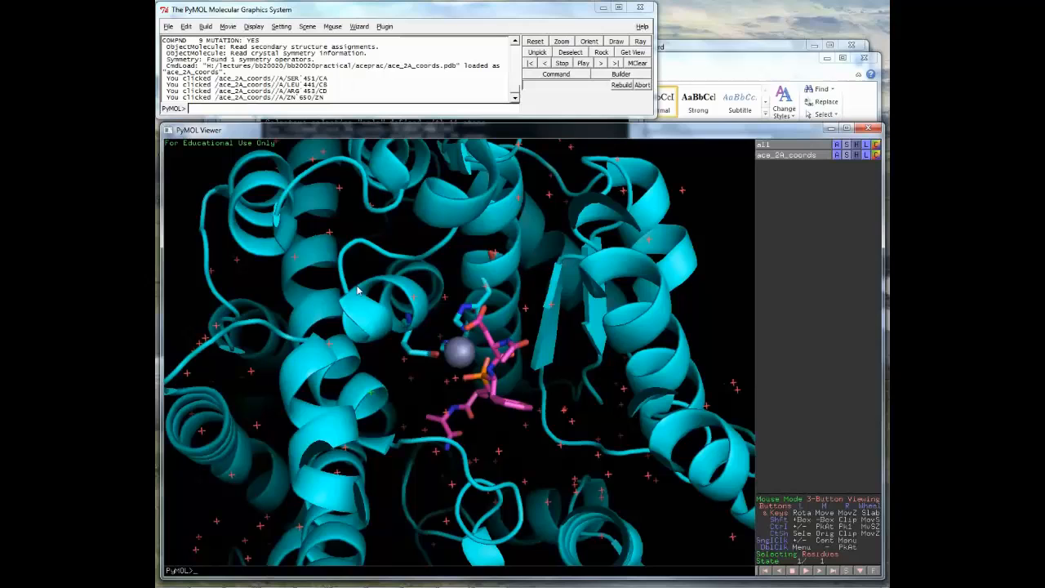
pyautogui.moveTo(357, 290); pyautogui.dragTo(470, 398)
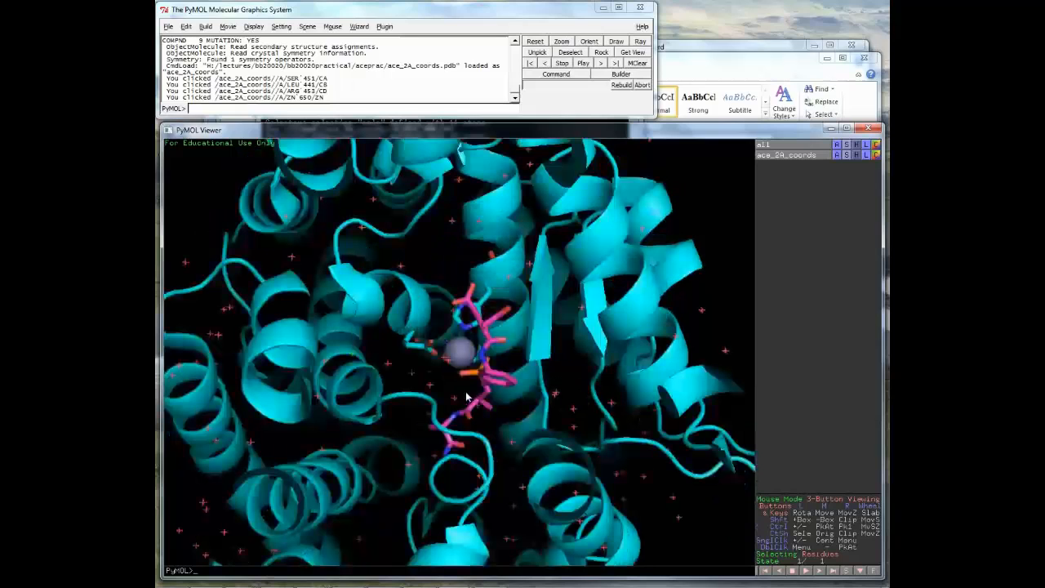
pyautogui.moveTo(531, 391); pyautogui.dragTo(514, 406)
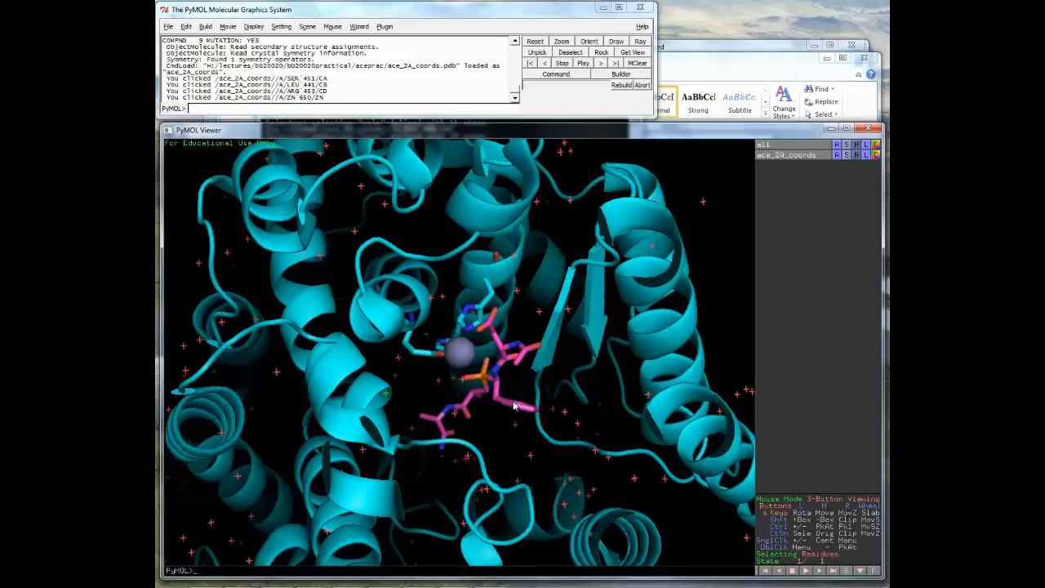
pyautogui.moveTo(514, 406); pyautogui.dragTo(488, 435)
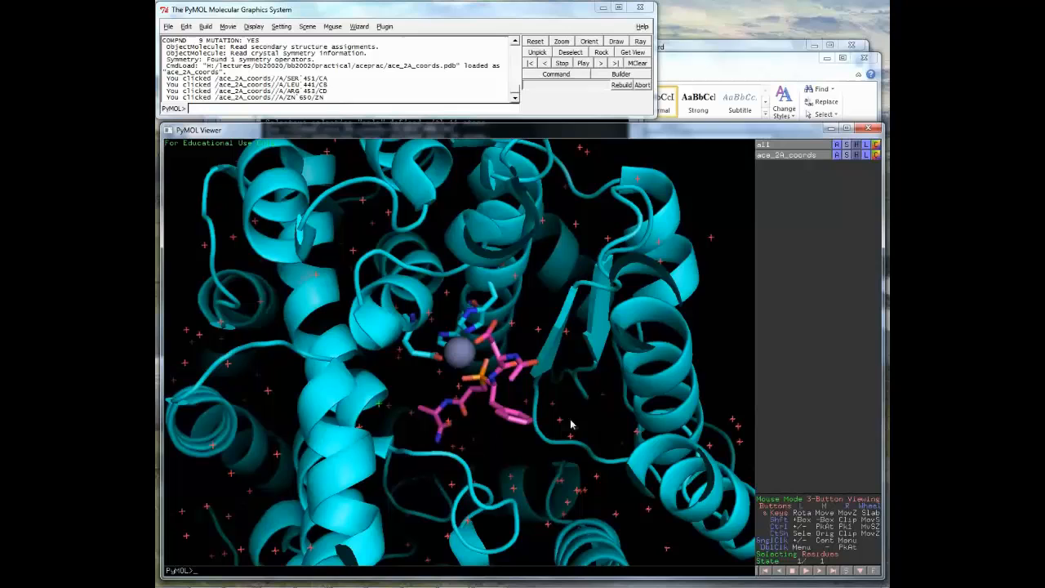
pyautogui.moveTo(572, 421); pyautogui.dragTo(569, 401)
pyautogui.moveTo(569, 401); pyautogui.dragTo(548, 185, button='right')
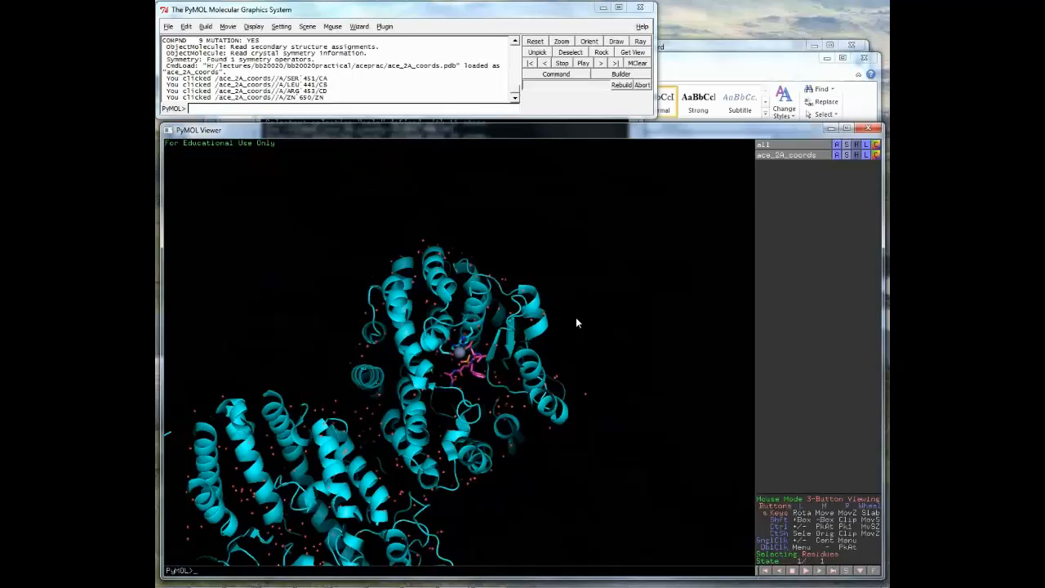
pyautogui.moveTo(575, 322); pyautogui.dragTo(839, 161)
pyautogui.click(837, 156)
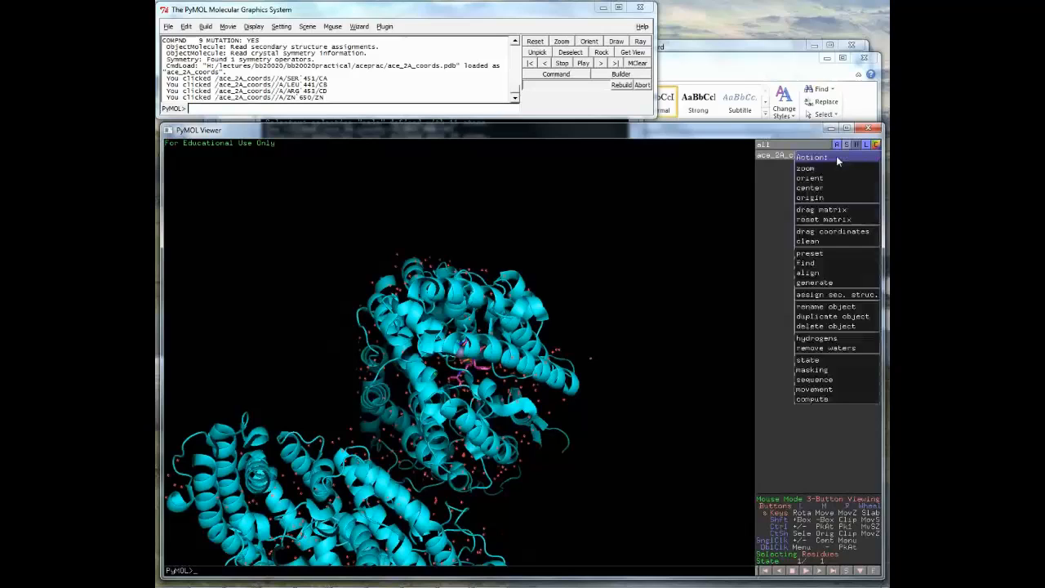
pyautogui.moveTo(833, 253)
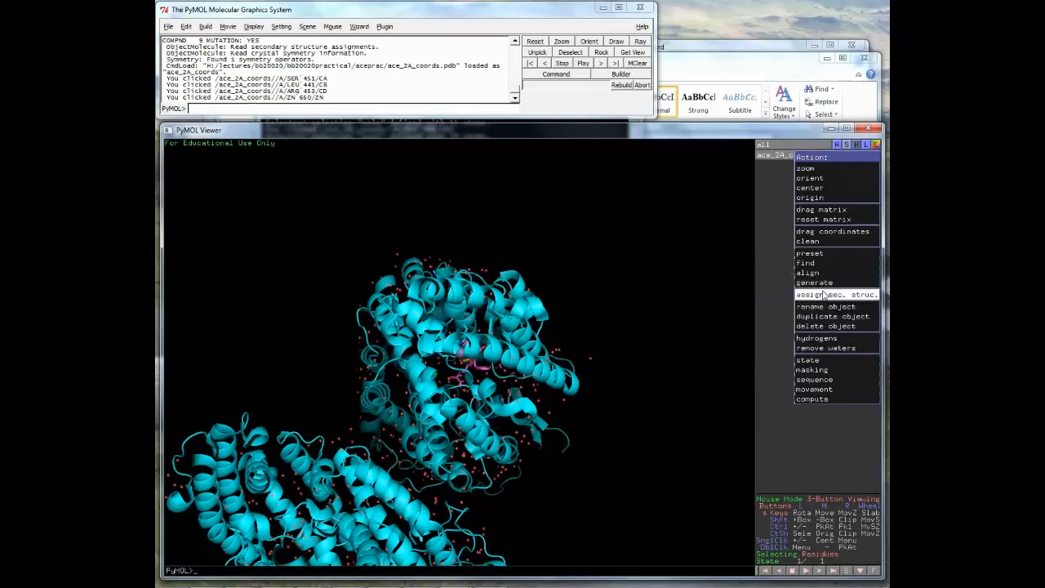
pyautogui.click(777, 221)
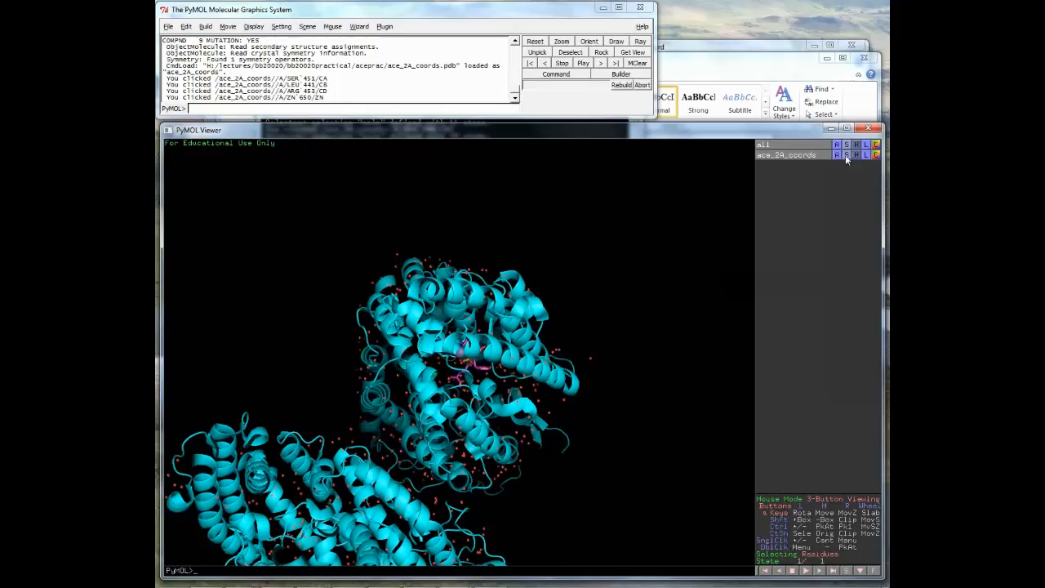
# - Show ace_2A_coords as a molecular surface coloured by element, then rotate it slightly
pyautogui.click(846, 155)
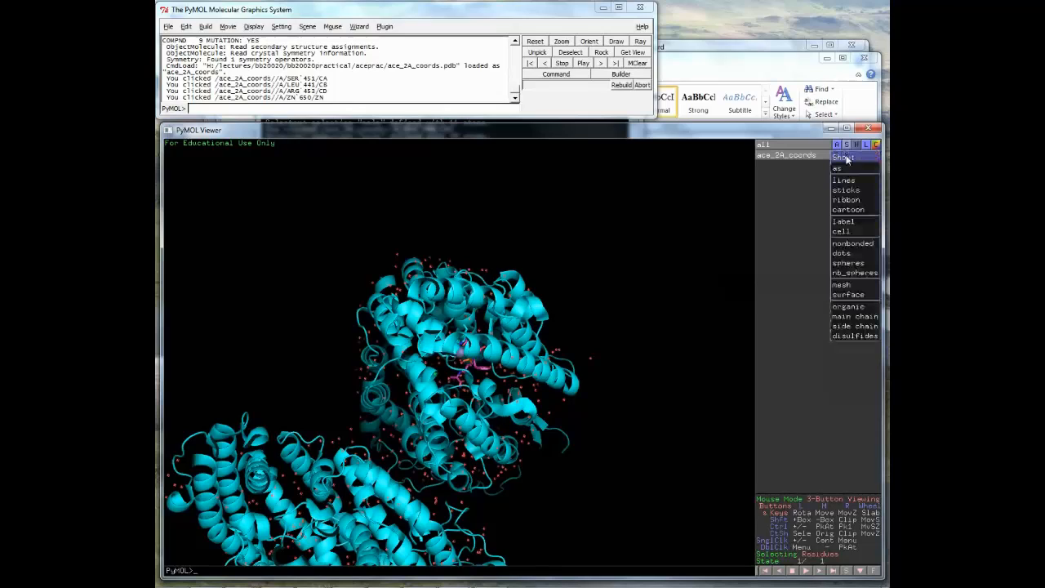
pyautogui.click(856, 296)
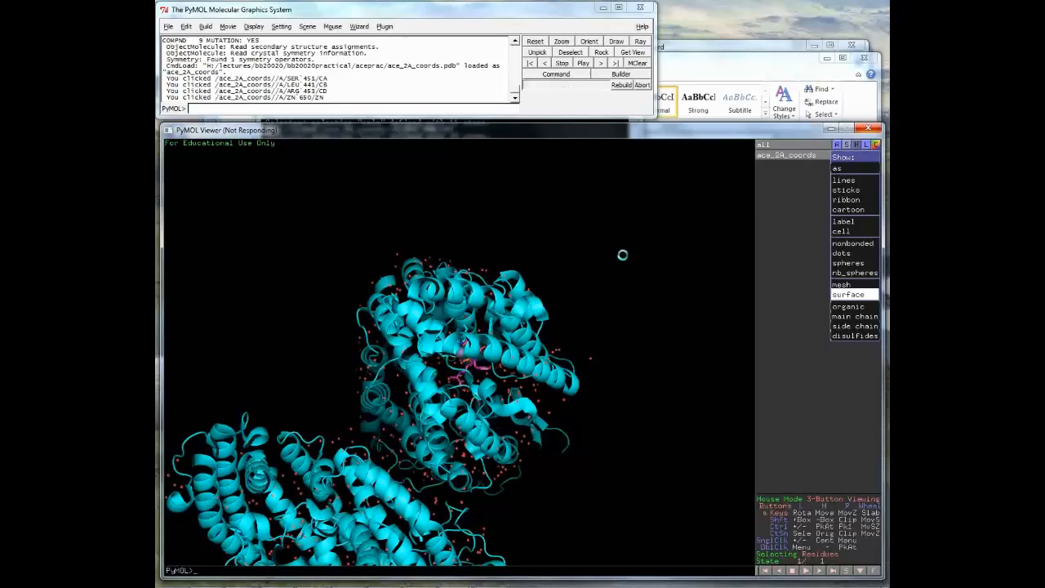
pyautogui.moveTo(580, 319); pyautogui.dragTo(536, 310)
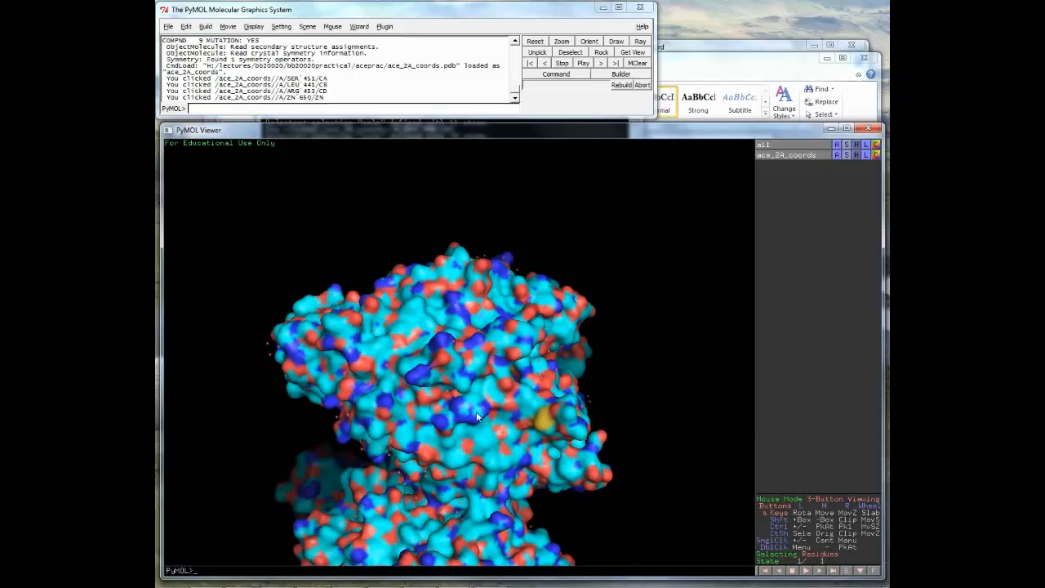
pyautogui.moveTo(476, 412); pyautogui.dragTo(521, 308)
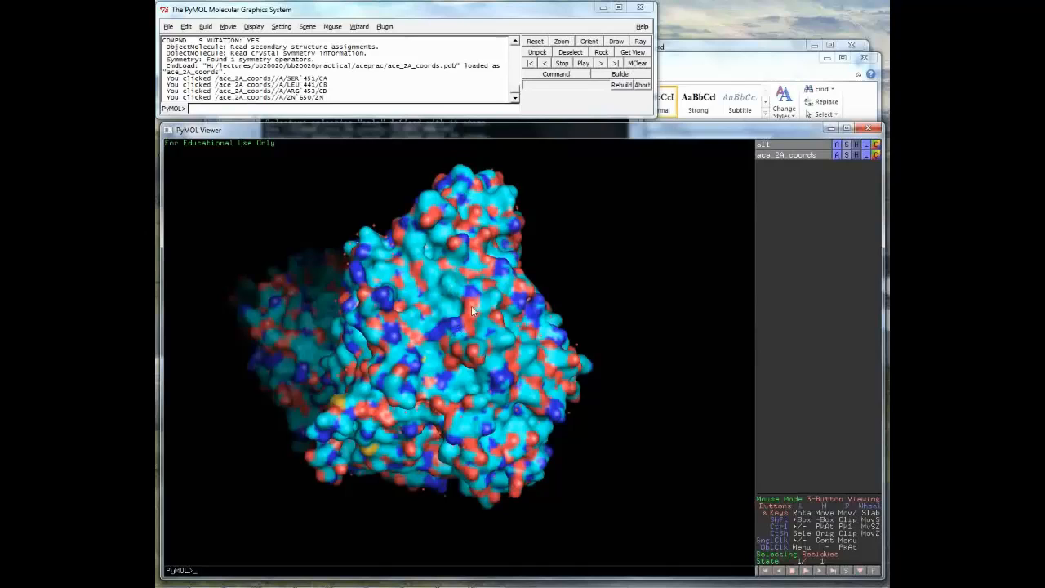
pyautogui.moveTo(471, 306); pyautogui.dragTo(462, 263)
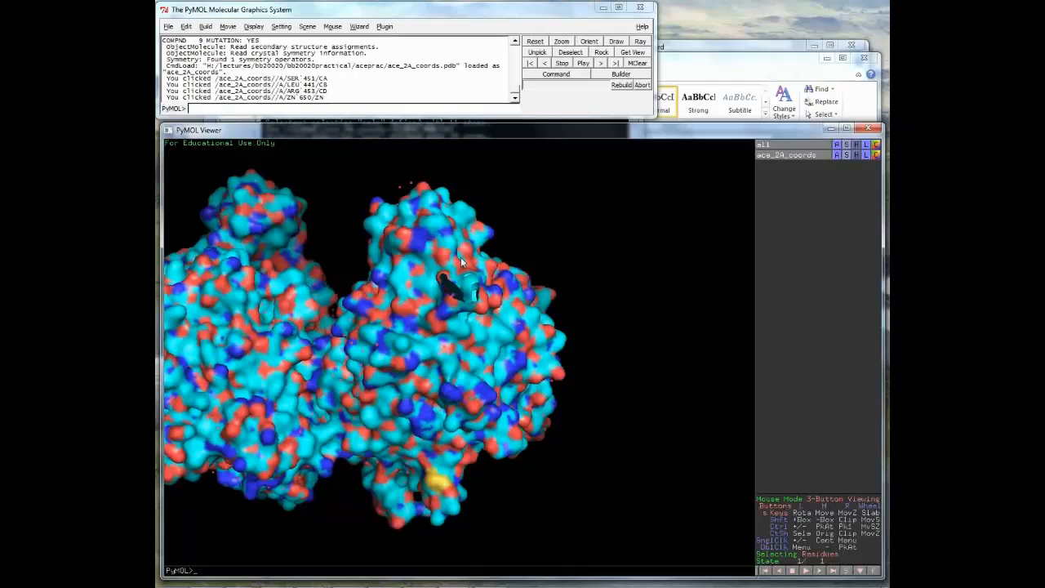
pyautogui.moveTo(461, 257); pyautogui.dragTo(407, 377)
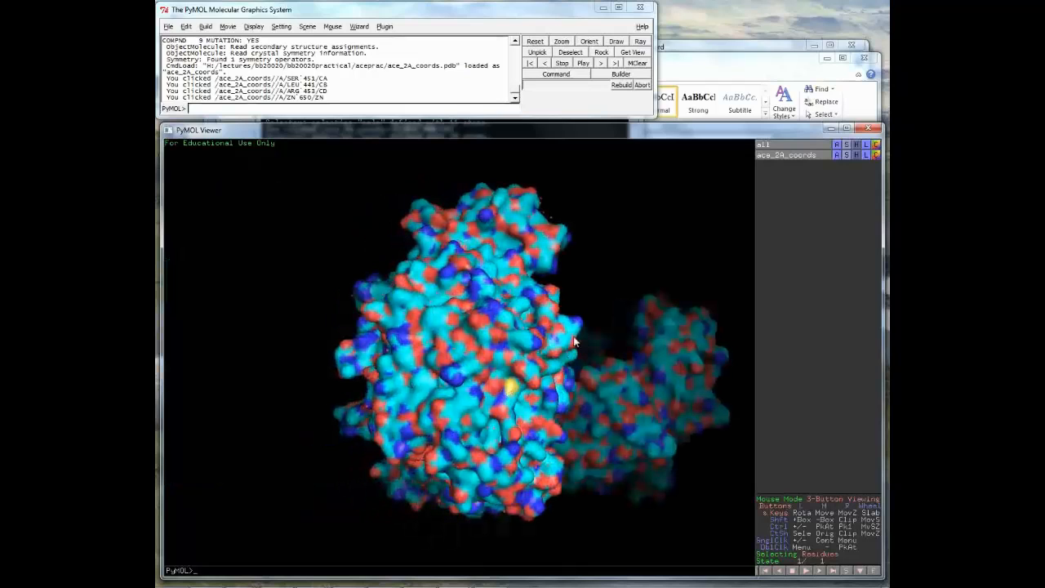
pyautogui.moveTo(522, 340); pyautogui.dragTo(516, 335)
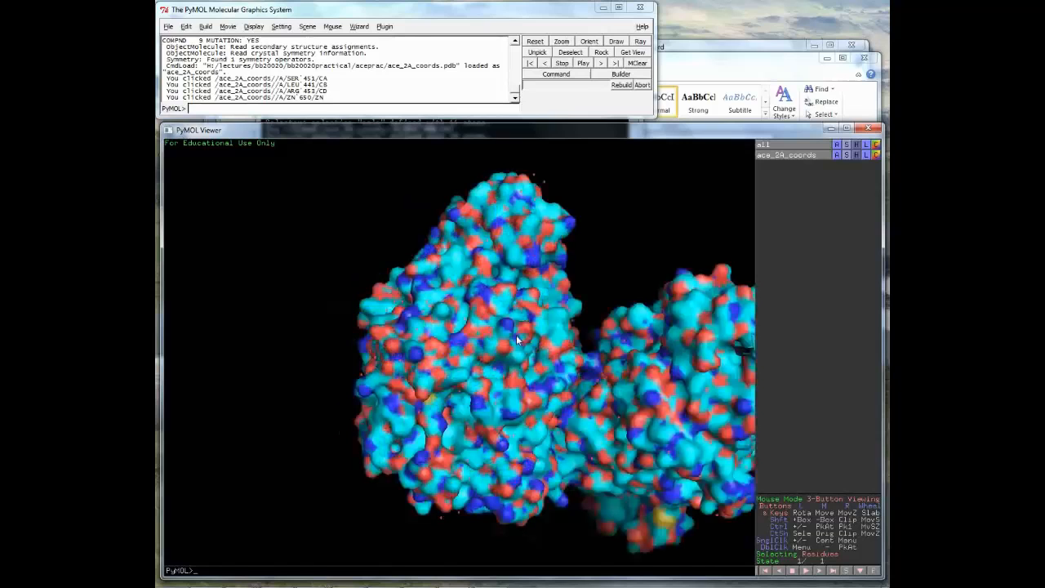
pyautogui.moveTo(516, 335); pyautogui.dragTo(458, 375)
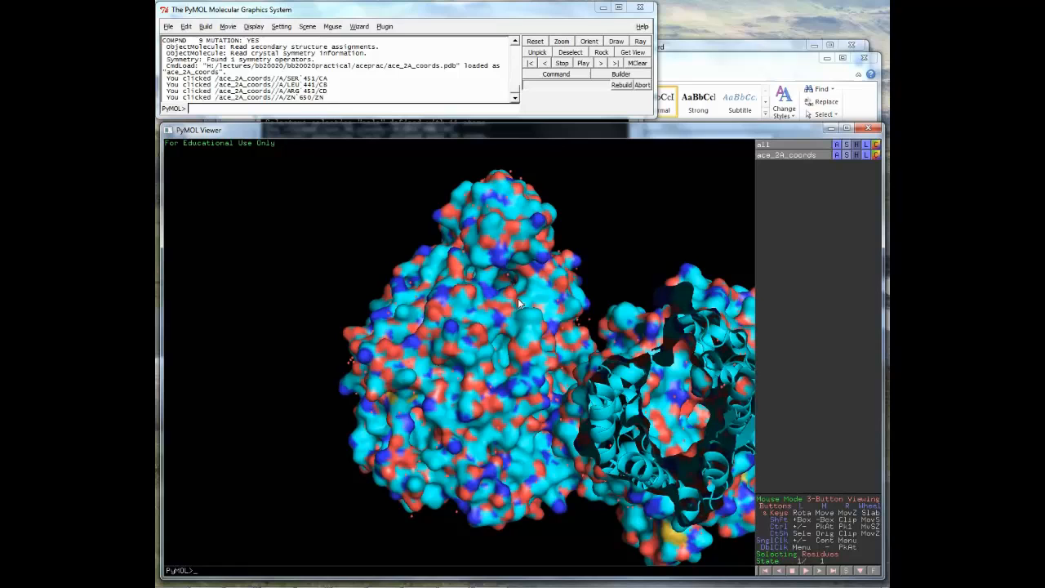
pyautogui.moveTo(518, 298); pyautogui.dragTo(501, 384)
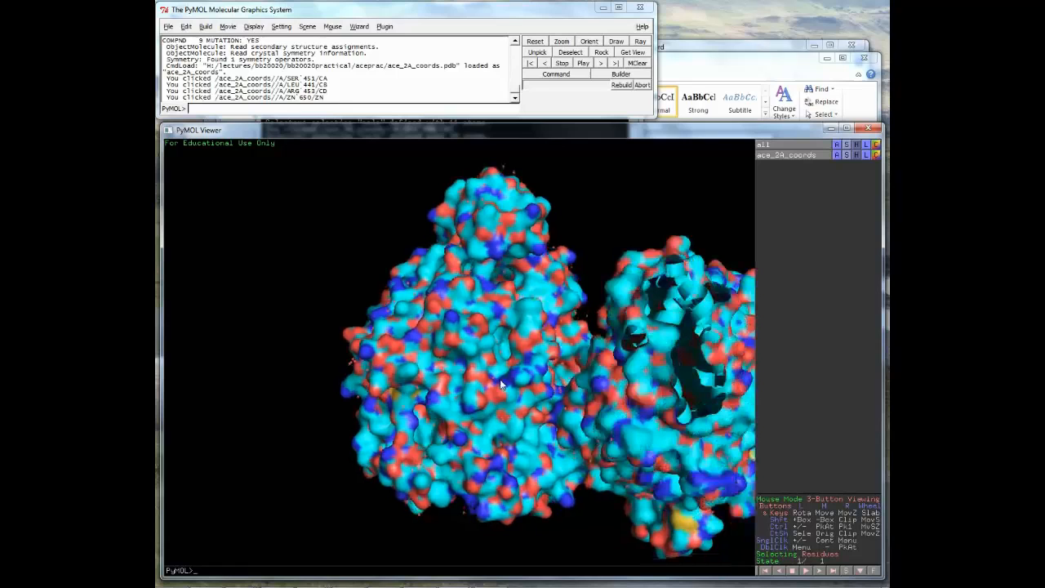
pyautogui.moveTo(508, 387); pyautogui.dragTo(506, 343, button='right')
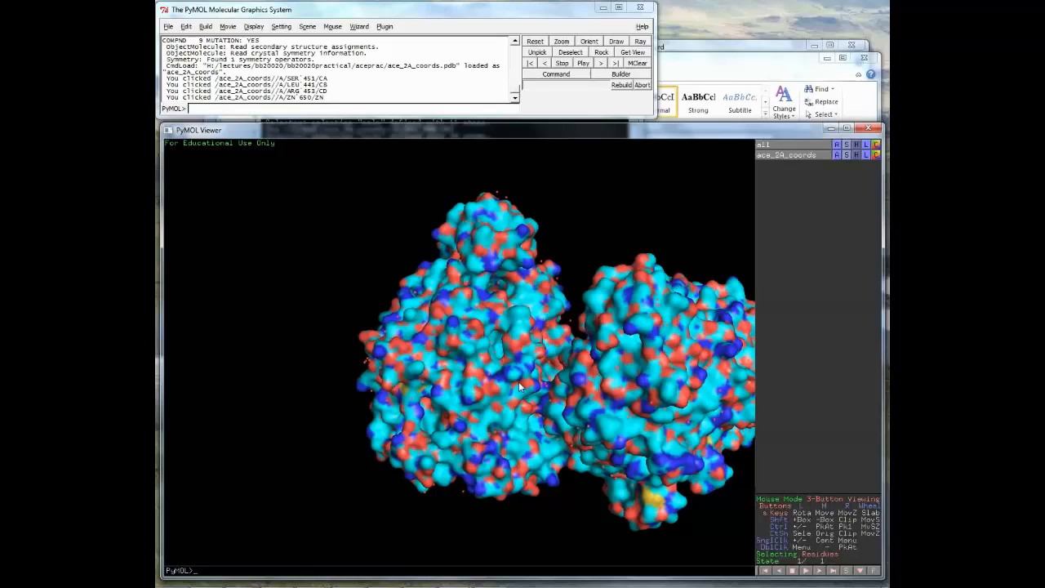
pyautogui.moveTo(520, 387); pyautogui.dragTo(532, 381, button='right')
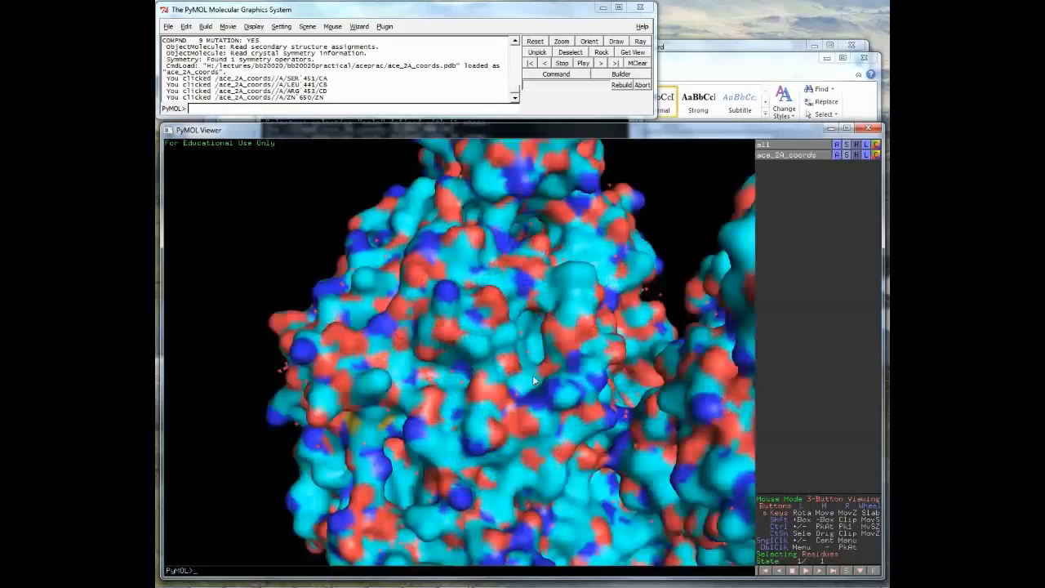
pyautogui.moveTo(533, 381); pyautogui.dragTo(610, 491, button='right')
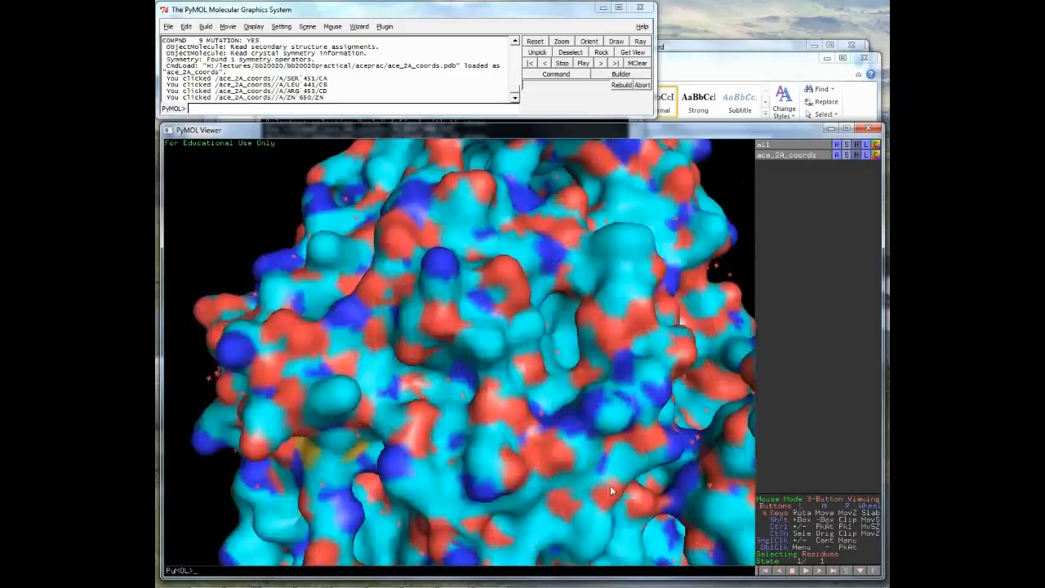
pyautogui.moveTo(610, 485); pyautogui.dragTo(537, 384, button='right')
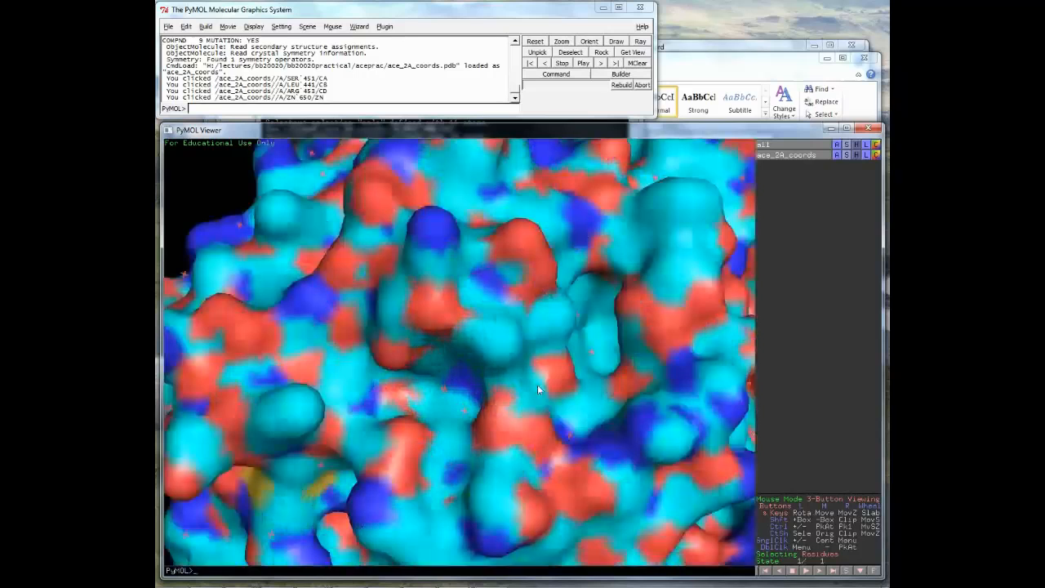
pyautogui.middleClick(497, 391)
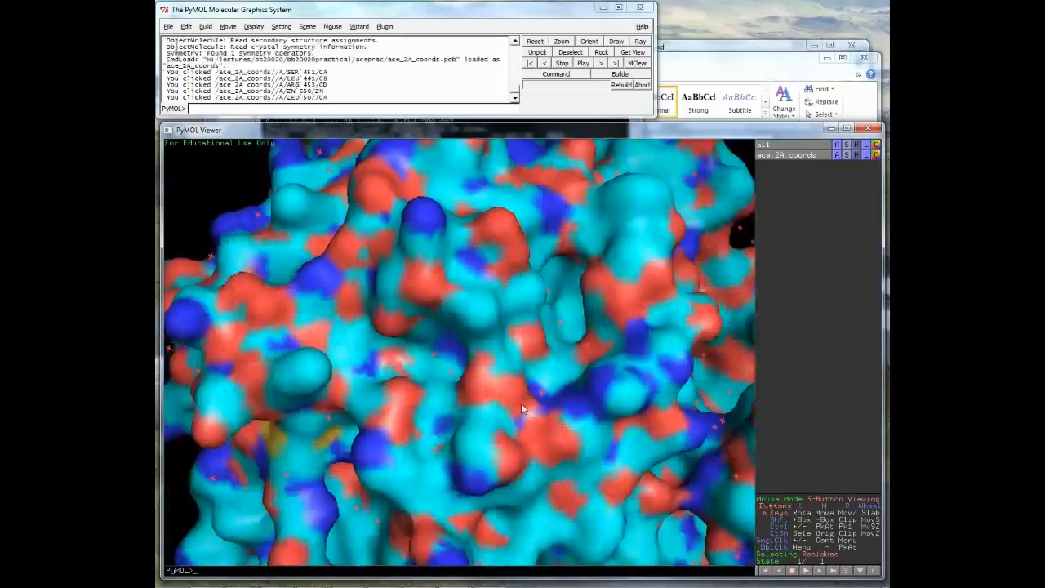
pyautogui.moveTo(521, 403); pyautogui.dragTo(506, 319, button='right')
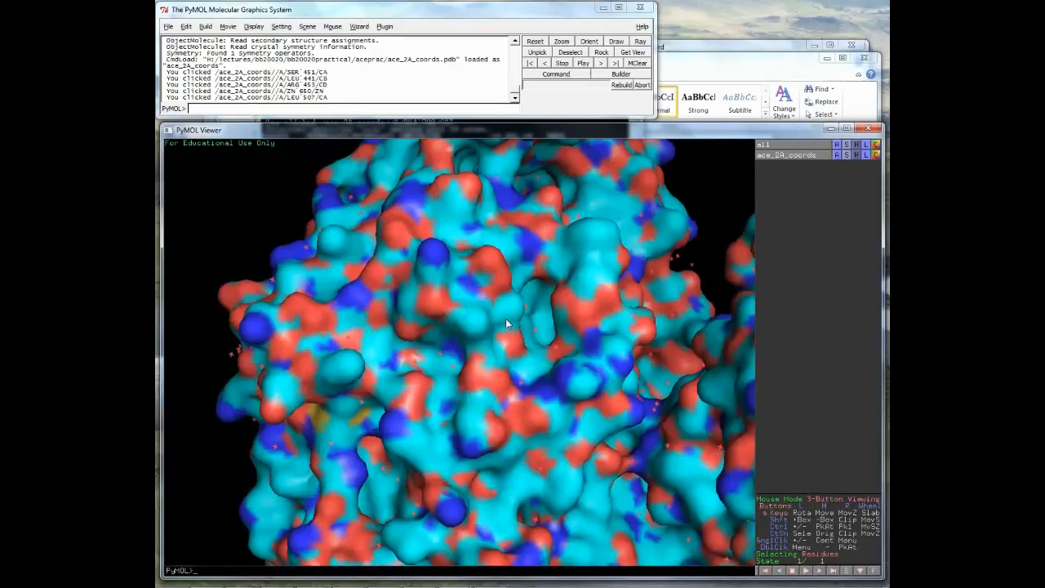
pyautogui.moveTo(505, 318); pyautogui.dragTo(585, 496, button='right')
pyautogui.click(520, 369)
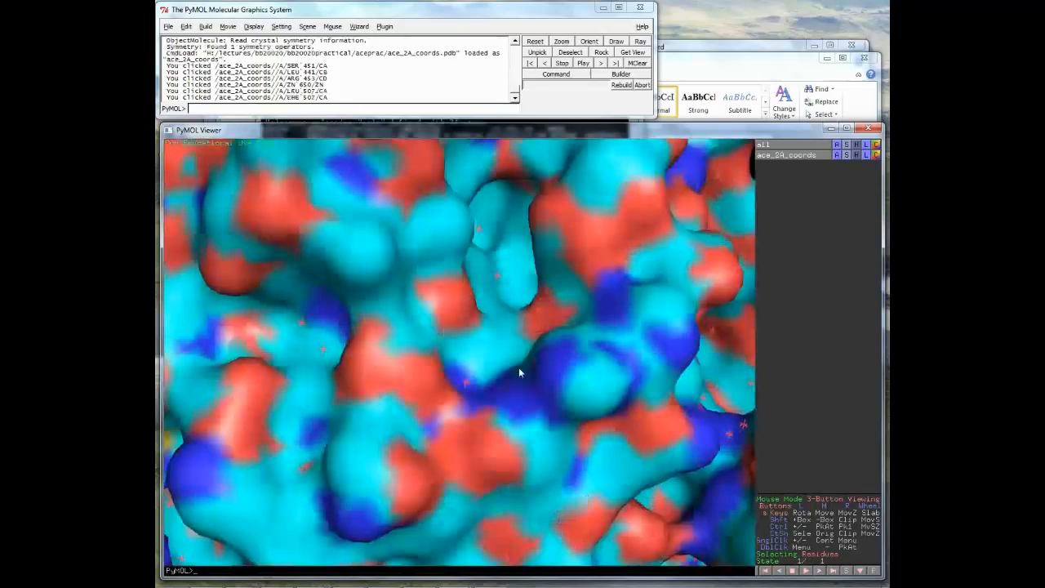
pyautogui.moveTo(519, 369)
pyautogui.mouseDown(button='right')
pyautogui.moveTo(589, 514)
pyautogui.moveTo(570, 389)
pyautogui.moveTo(590, 401)
pyautogui.moveTo(629, 493)
pyautogui.moveTo(611, 420)
pyautogui.moveTo(546, 313)
pyautogui.moveTo(539, 374)
pyautogui.mouseUp(button='right')
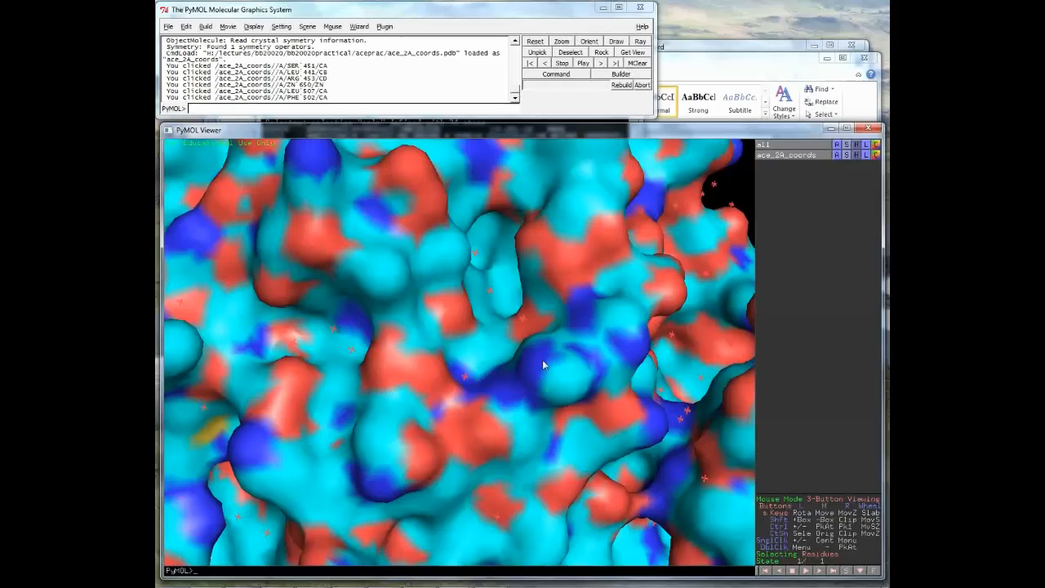
pyautogui.moveTo(544, 365); pyautogui.dragTo(588, 306, button='right')
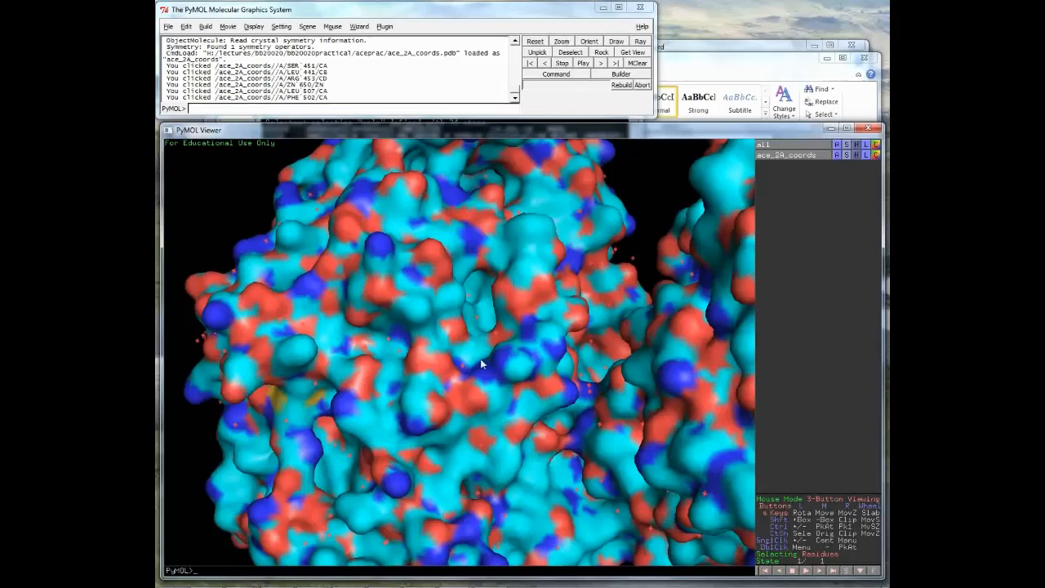
pyautogui.moveTo(472, 341); pyautogui.dragTo(490, 333)
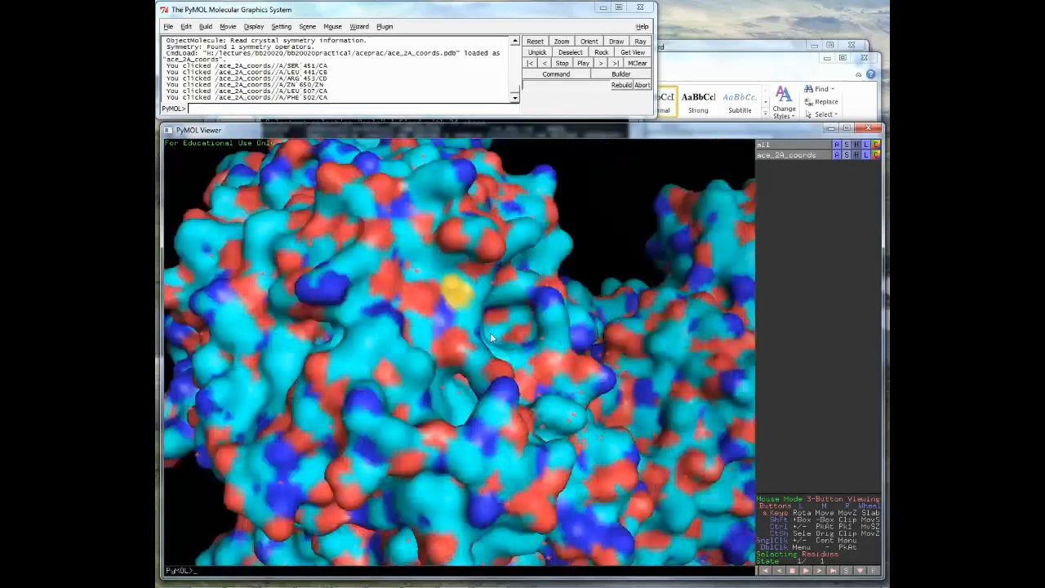
pyautogui.moveTo(490, 333); pyautogui.dragTo(462, 401)
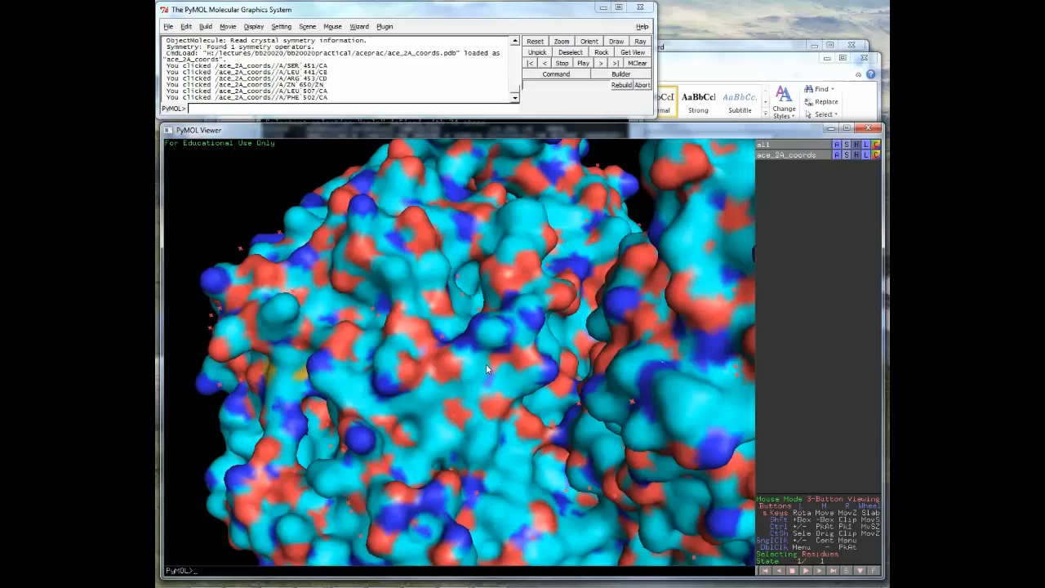
pyautogui.moveTo(486, 369); pyautogui.dragTo(473, 400)
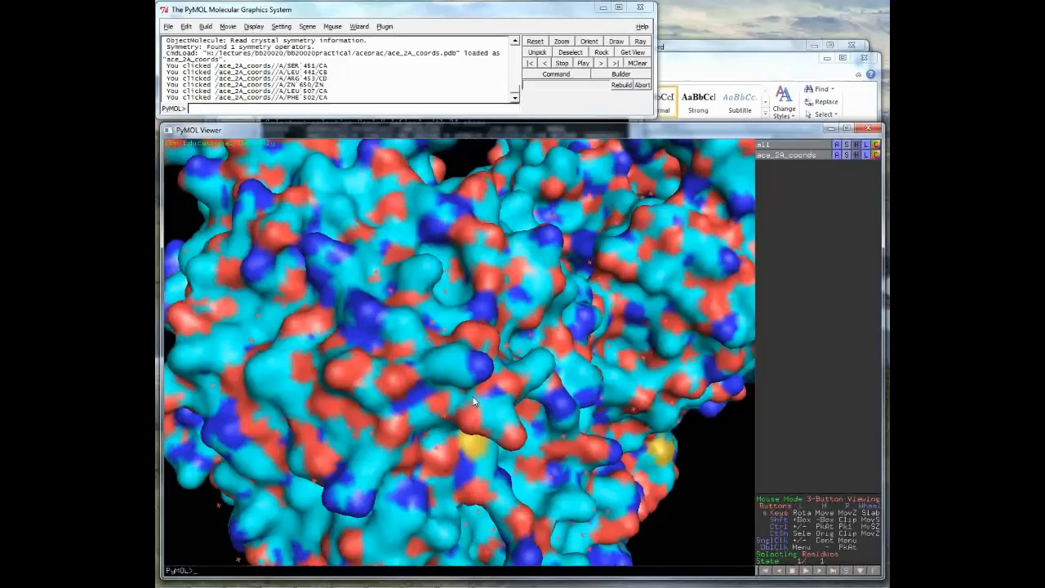
pyautogui.moveTo(474, 400); pyautogui.dragTo(462, 326, button='right')
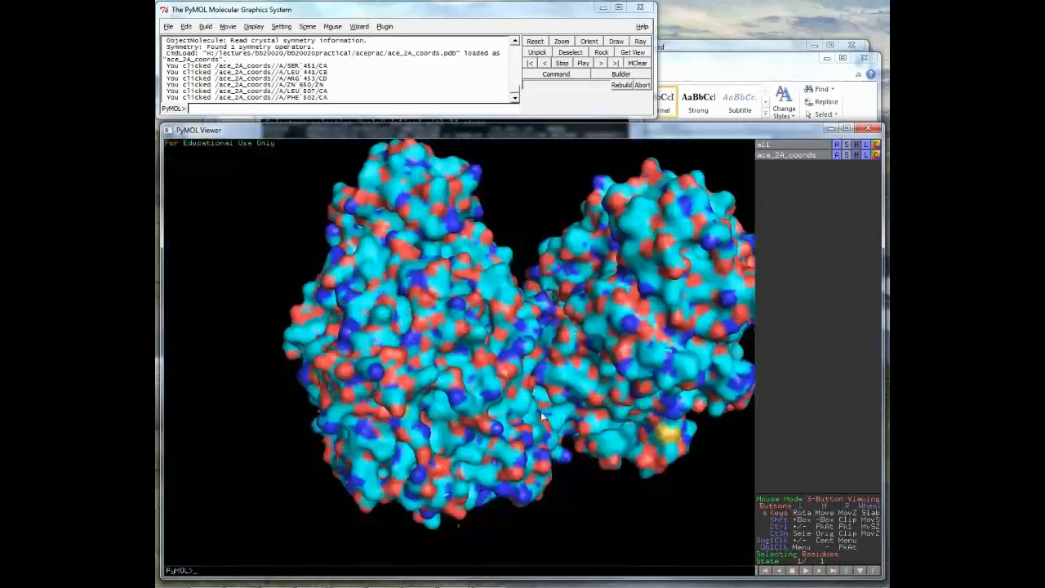
pyautogui.moveTo(540, 418); pyautogui.dragTo(791, 202)
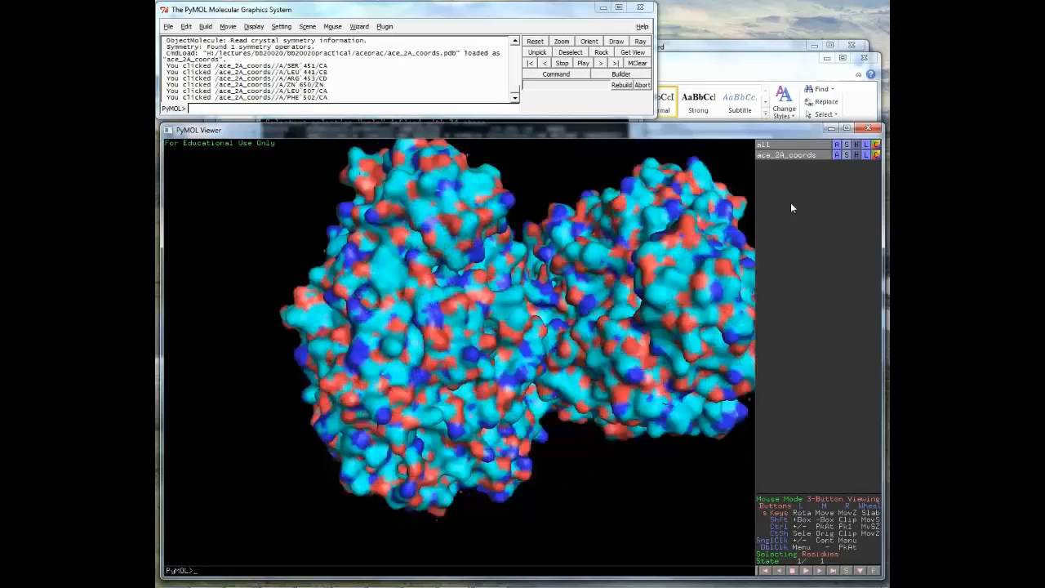
# - Generate the local protein contact potential for ace_2A_coords, scaled from -63.582 to 63.582
pyautogui.click(846, 154)
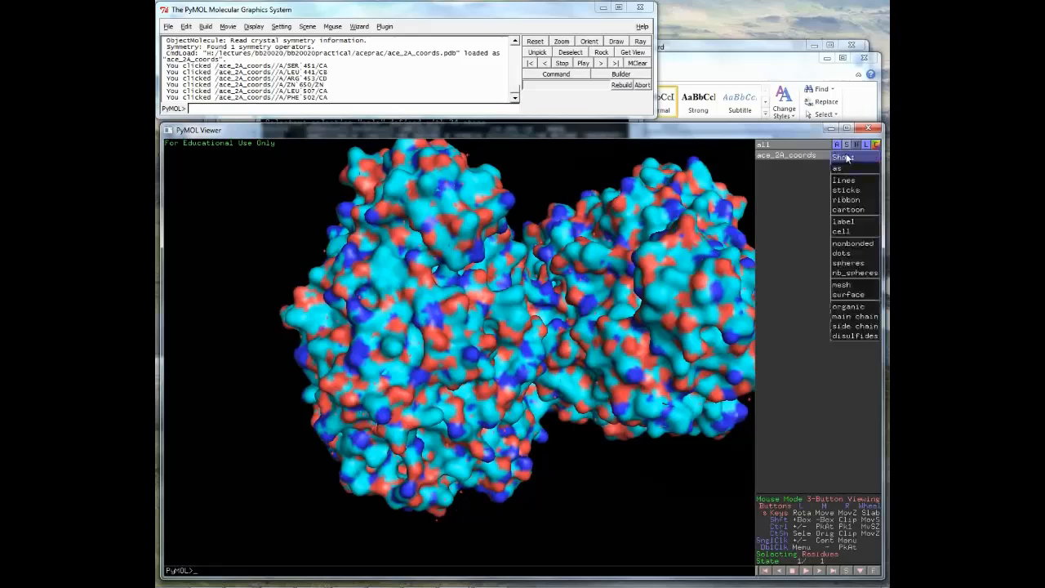
pyautogui.click(828, 168)
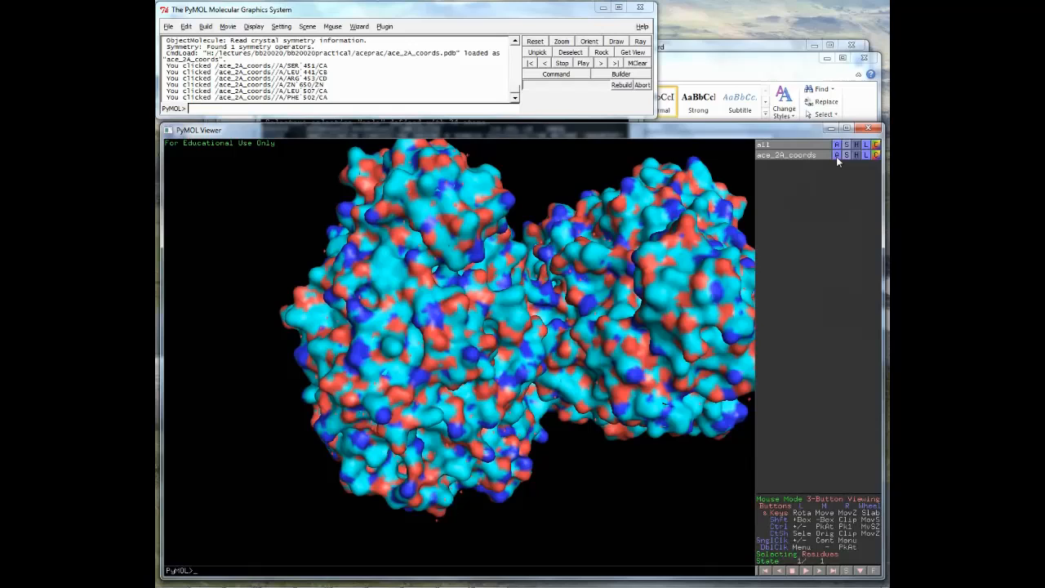
pyautogui.click(836, 156)
pyautogui.moveTo(841, 286)
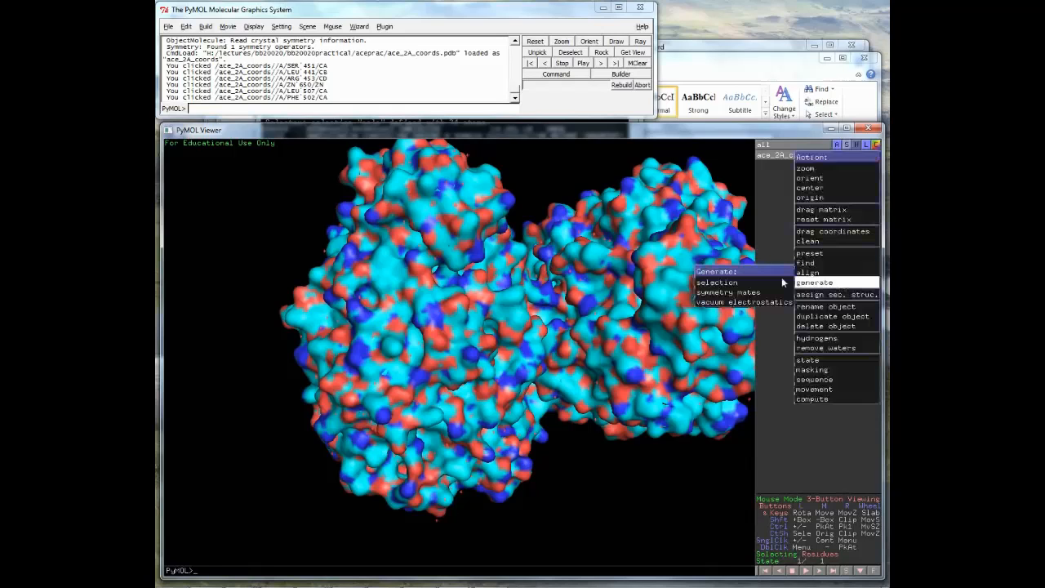
pyautogui.moveTo(744, 287)
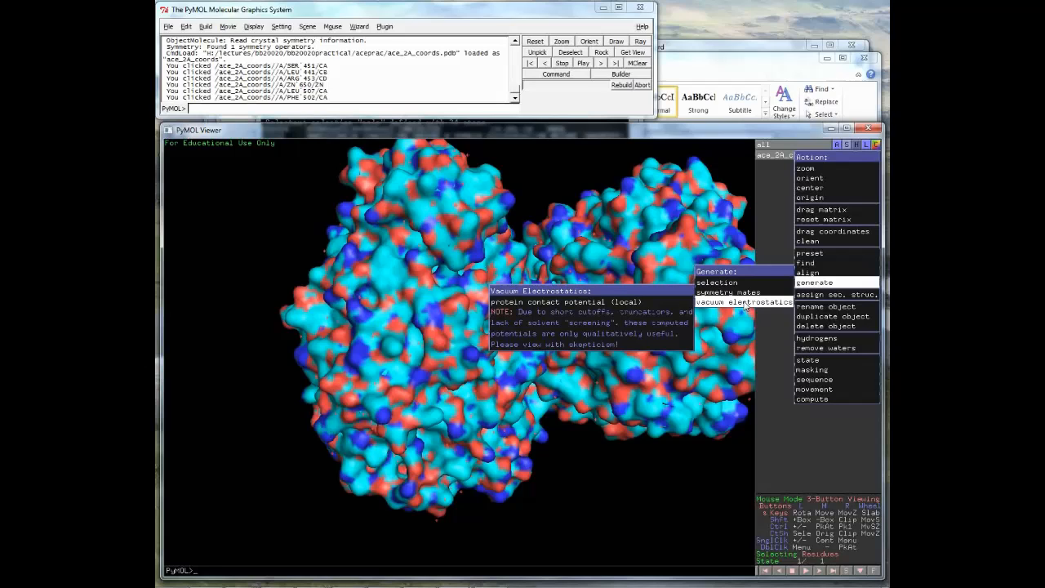
pyautogui.click(611, 303)
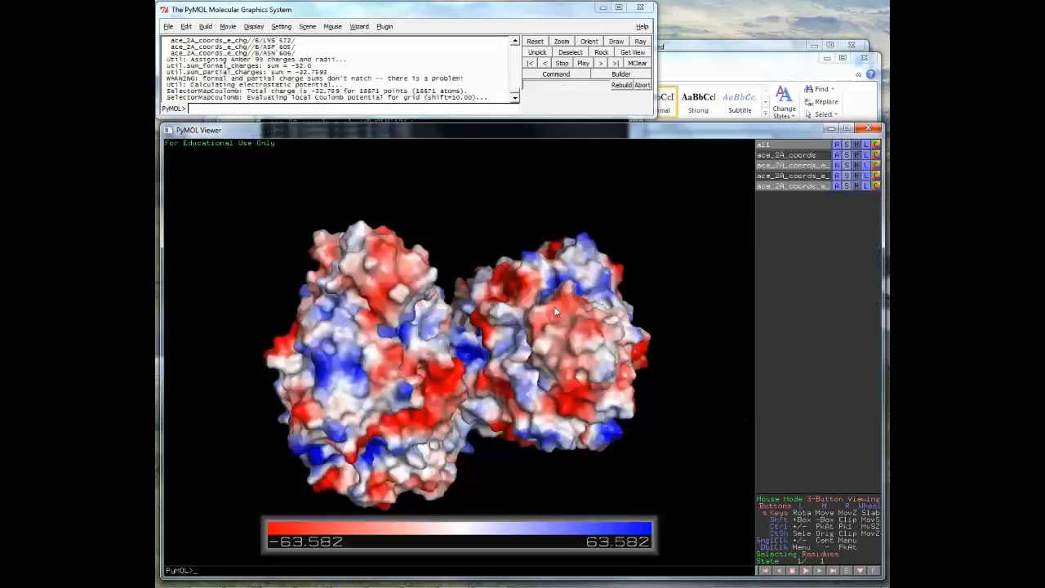
# - Rotate the electrostatic surface through several views to examine its red and blue charged patches
pyautogui.moveTo(554, 306); pyautogui.dragTo(578, 294)
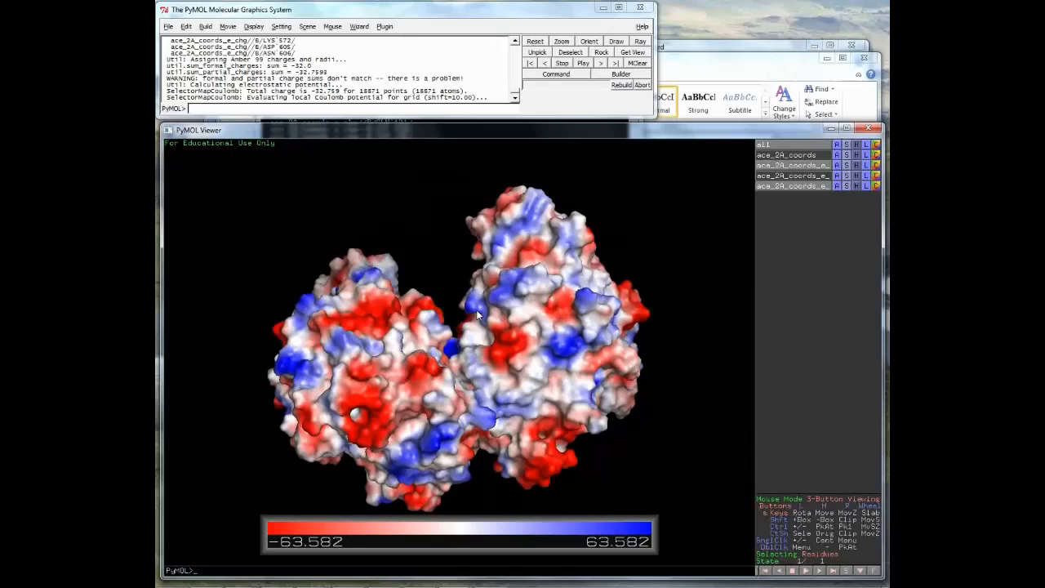
pyautogui.moveTo(476, 310); pyautogui.dragTo(486, 296)
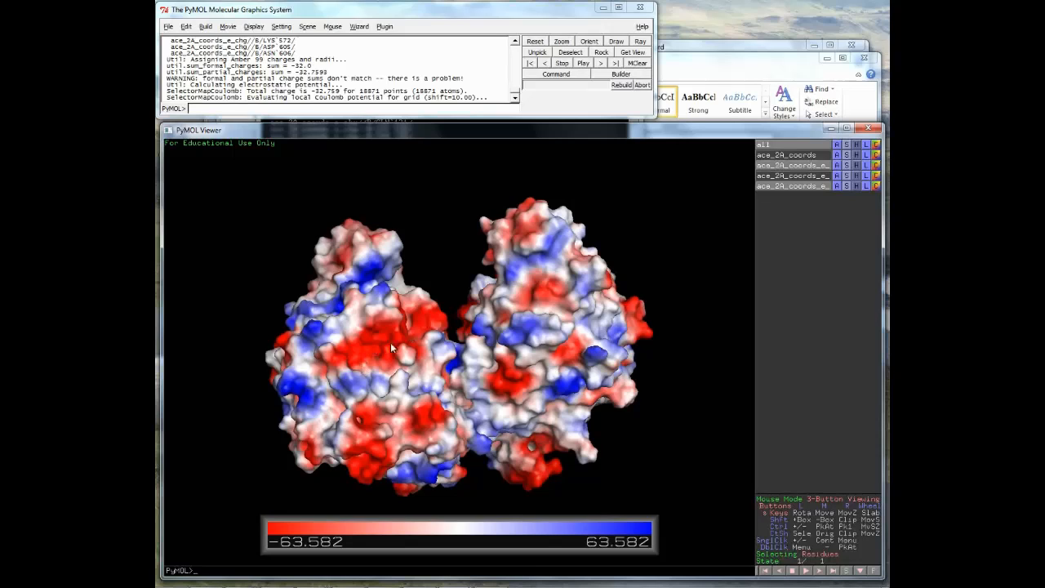
pyautogui.moveTo(425, 350); pyautogui.dragTo(431, 371)
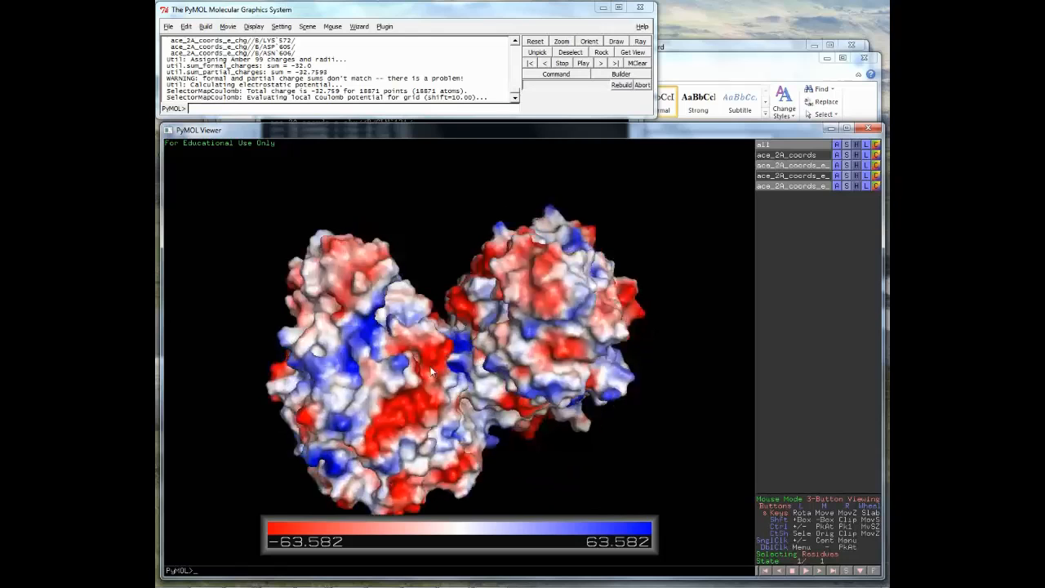
pyautogui.moveTo(431, 371); pyautogui.dragTo(465, 249)
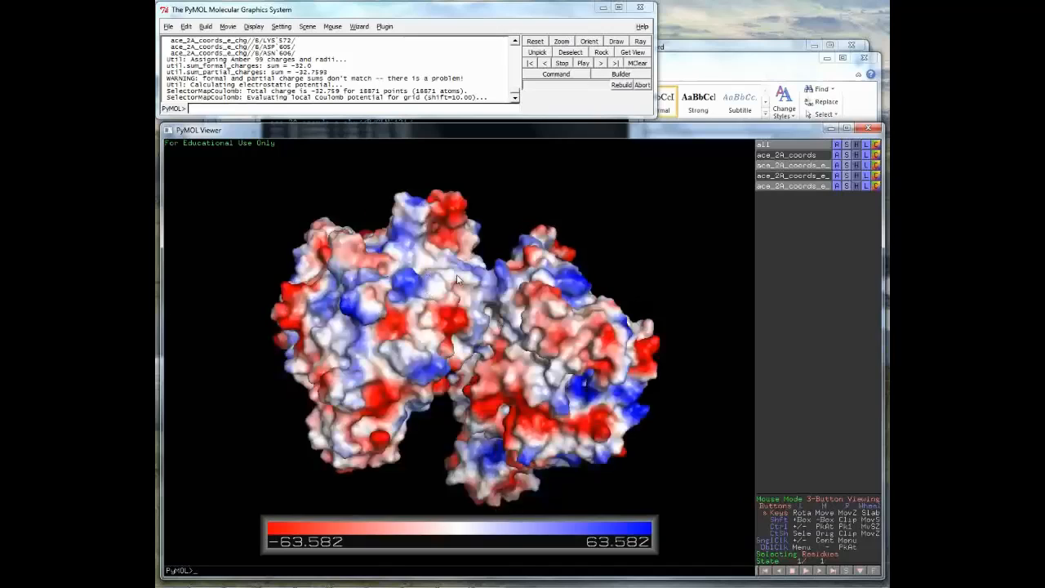
pyautogui.moveTo(475, 279); pyautogui.dragTo(513, 316)
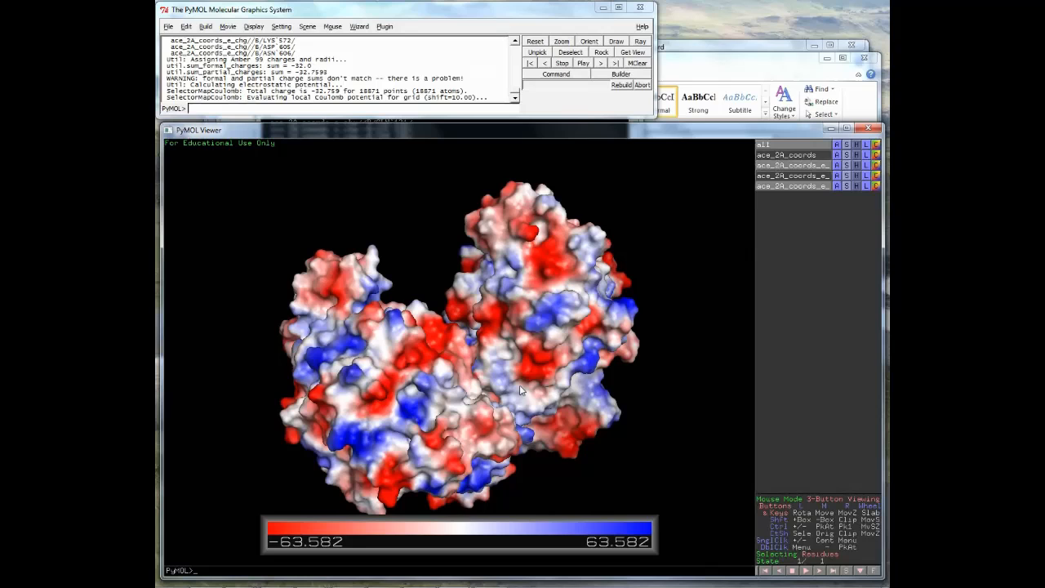
pyautogui.moveTo(519, 384); pyautogui.dragTo(456, 419)
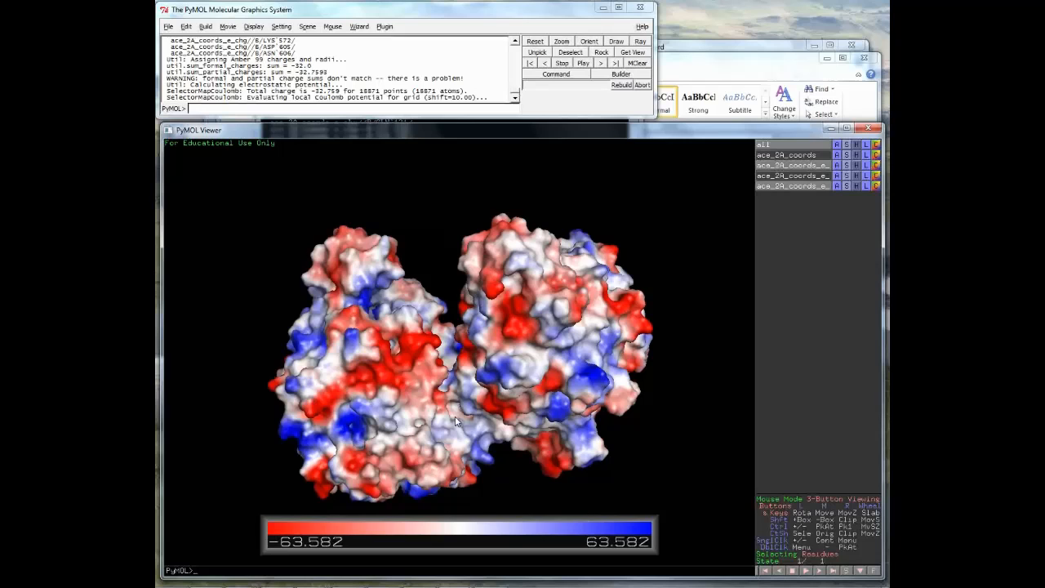
pyautogui.moveTo(456, 421); pyautogui.dragTo(495, 380)
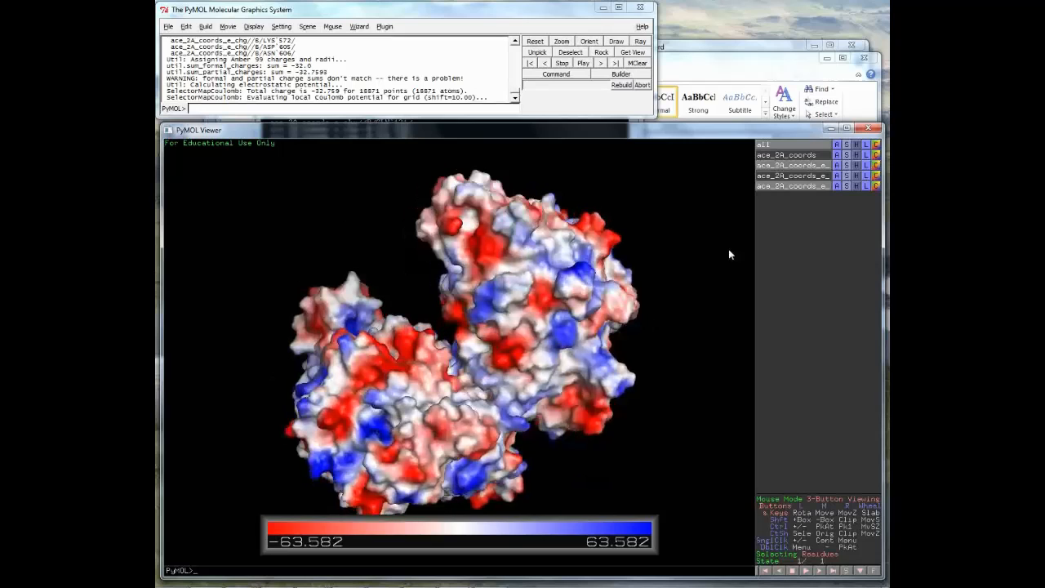
# - Delete the electrostatic surface object and apply the b factor putty preset to ace_2A_coords
pyautogui.click(837, 177)
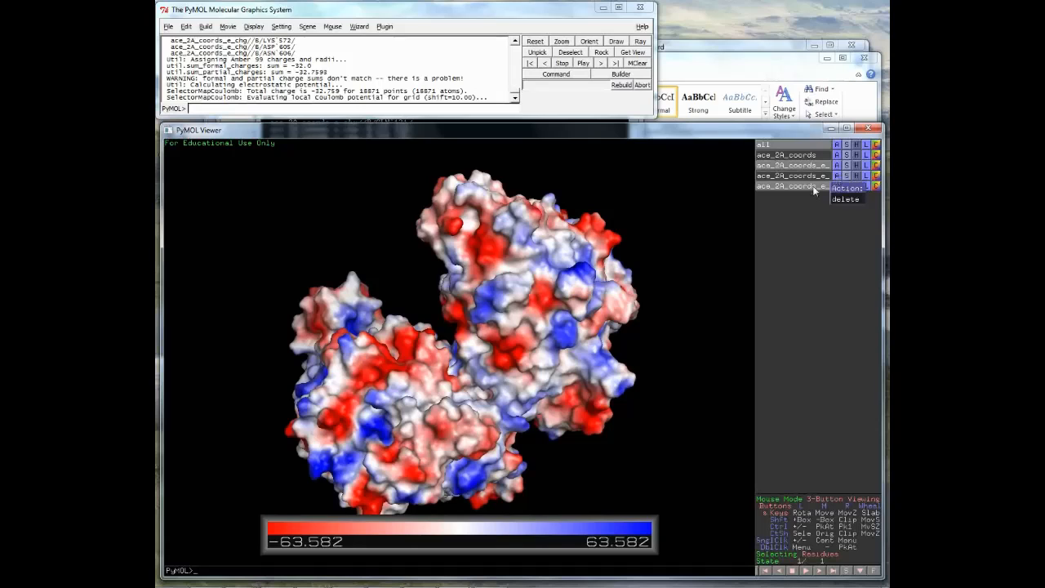
pyautogui.click(845, 198)
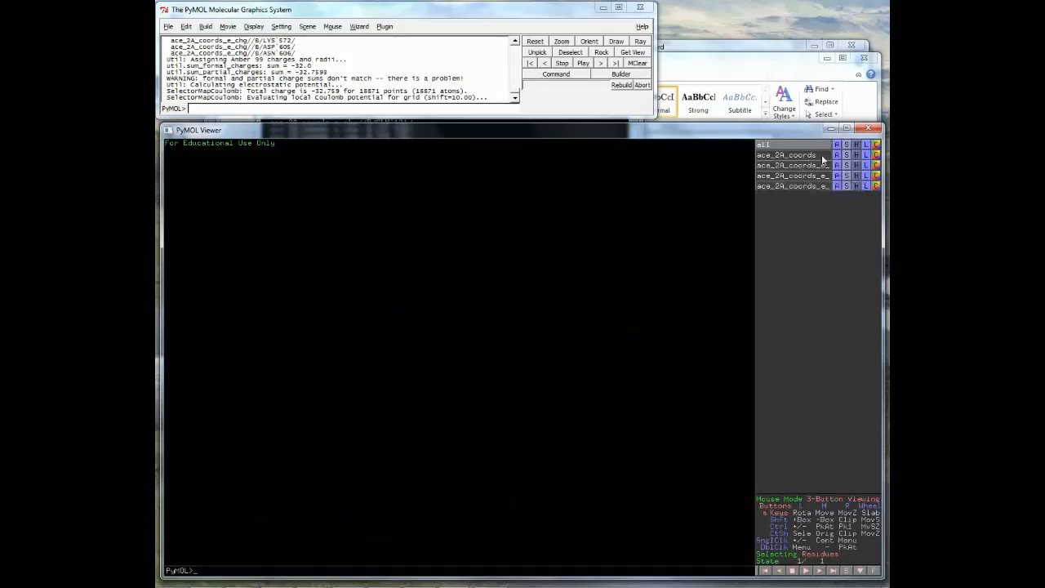
pyautogui.click(837, 155)
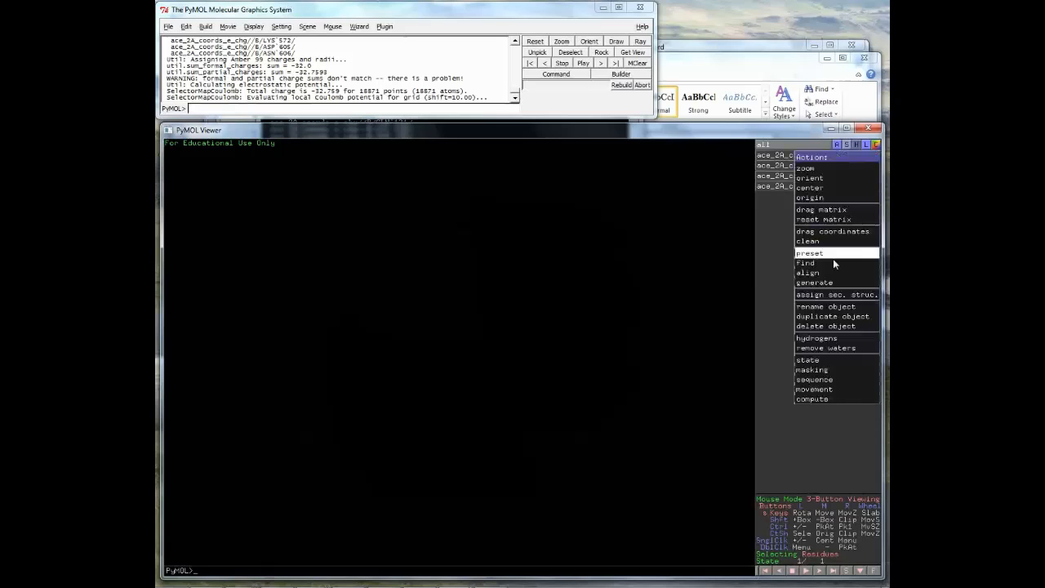
pyautogui.moveTo(841, 260)
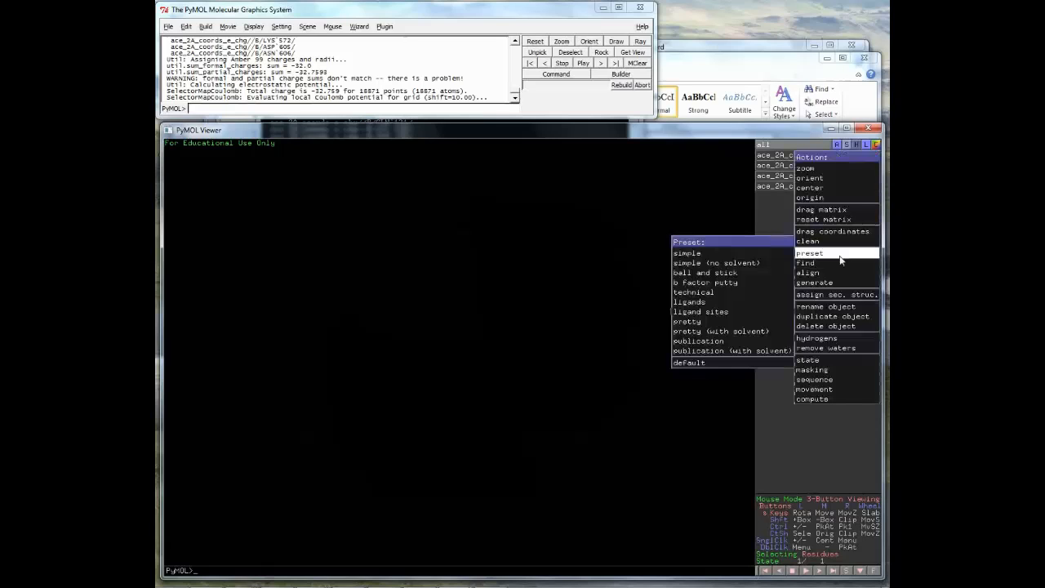
pyautogui.click(743, 282)
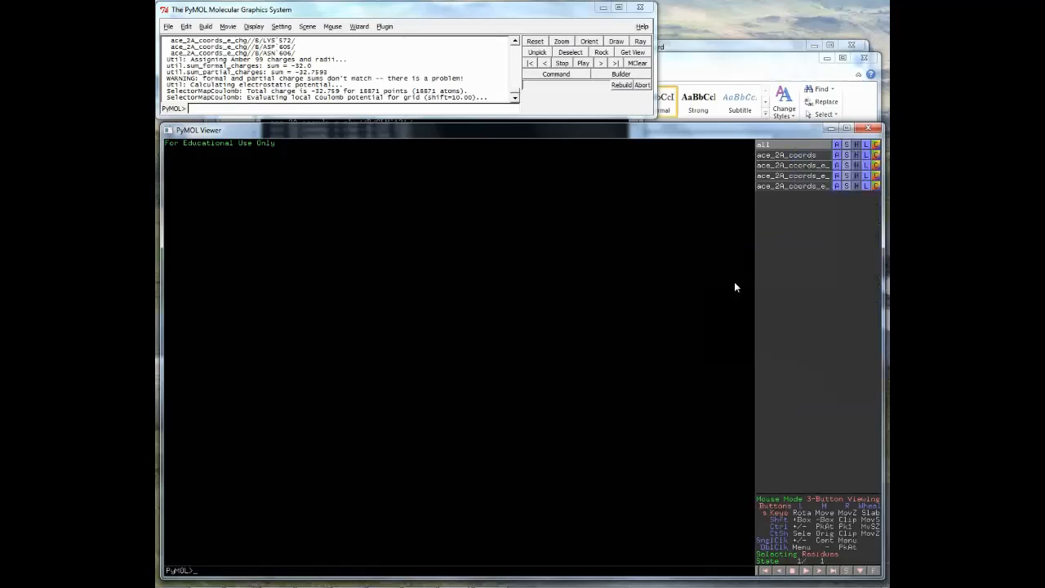
pyautogui.click(791, 154)
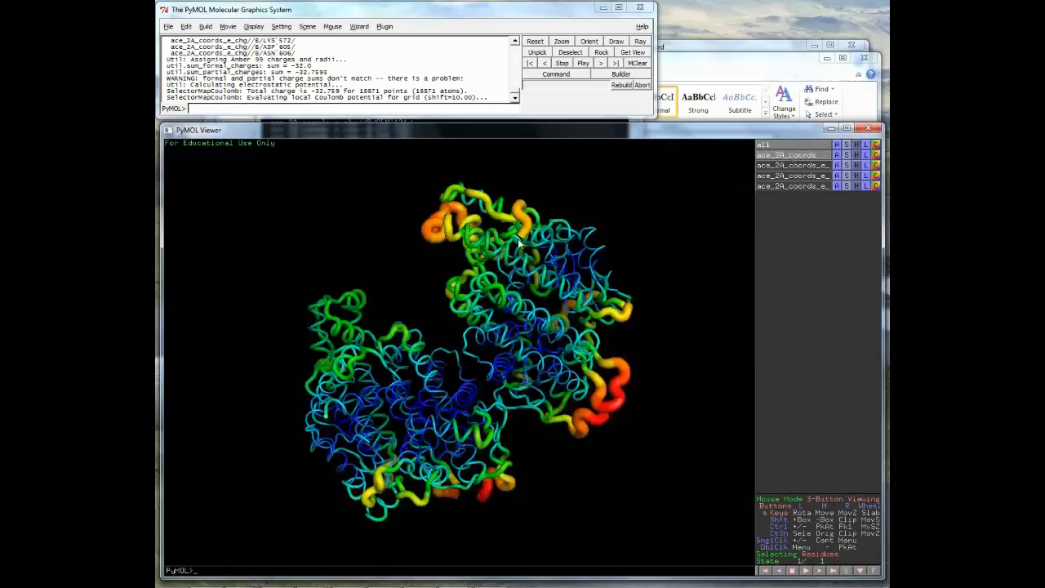
# - Rotate the B-factor putty cartoon to inspect its thin cores and thick flexible loops
pyautogui.moveTo(518, 239); pyautogui.dragTo(576, 279)
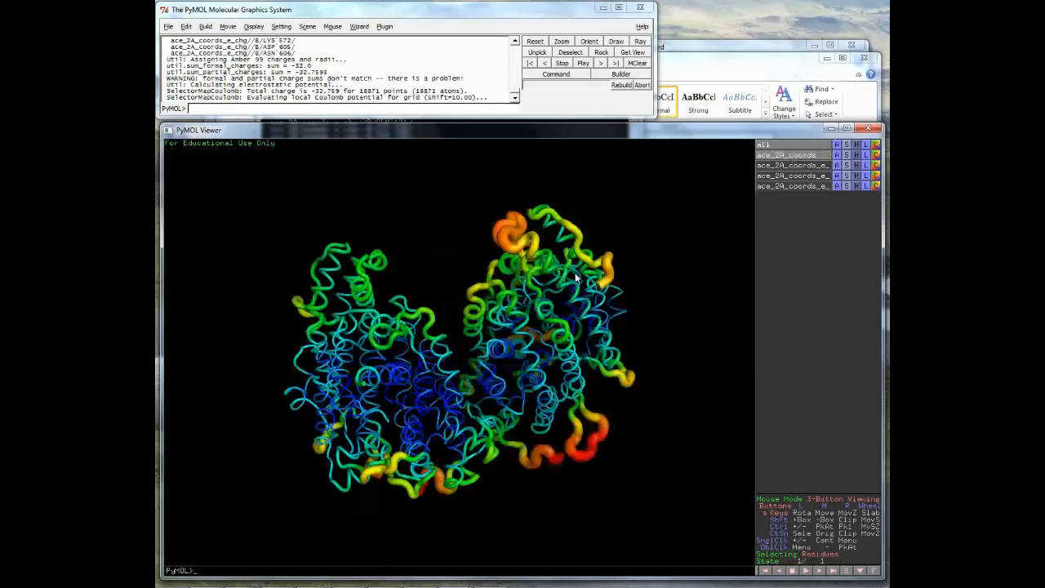
pyautogui.moveTo(575, 279); pyautogui.dragTo(414, 371)
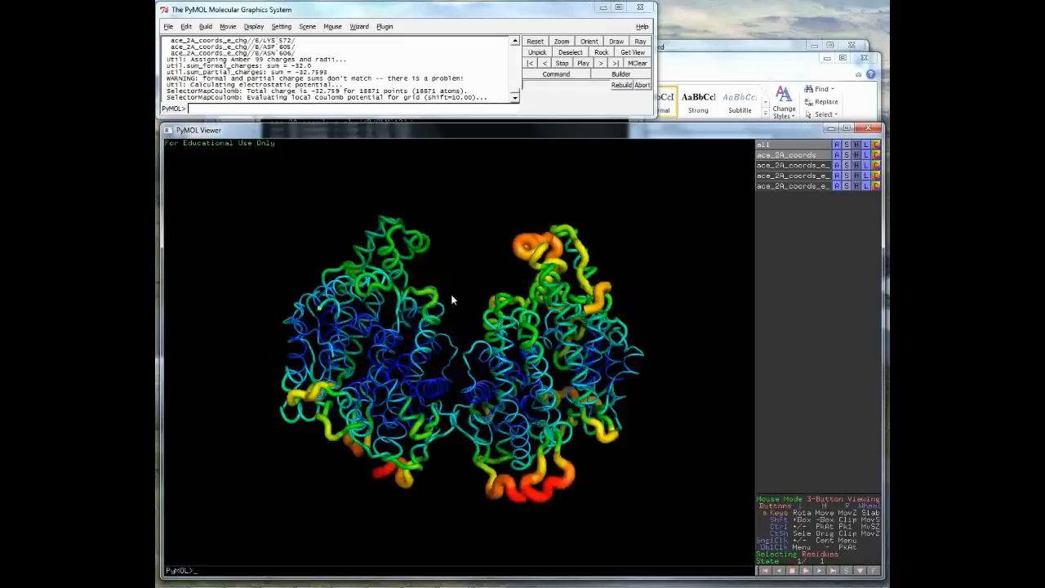
pyautogui.moveTo(443, 286); pyautogui.dragTo(442, 336)
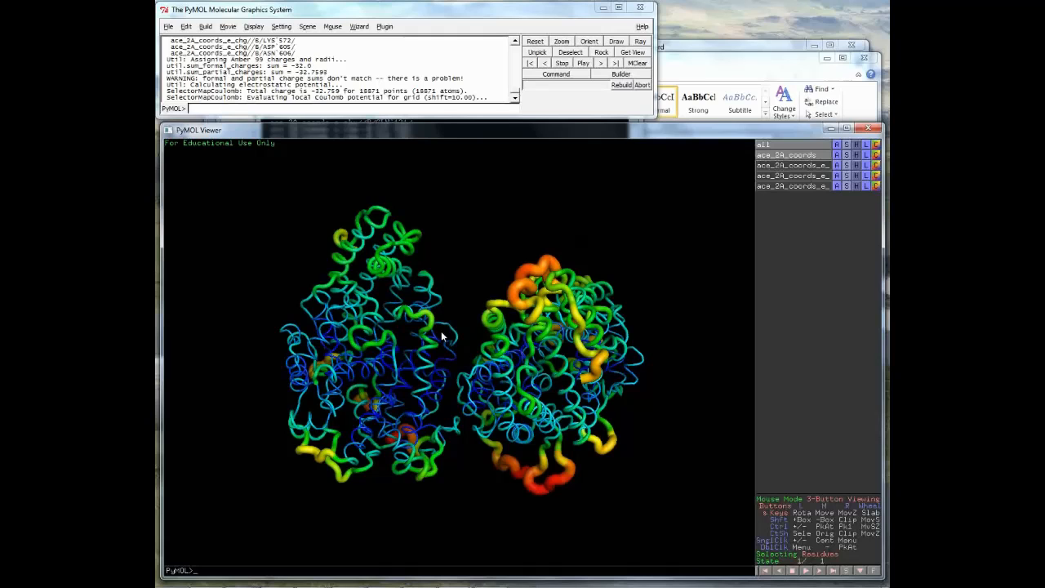
pyautogui.moveTo(441, 335); pyautogui.dragTo(425, 313)
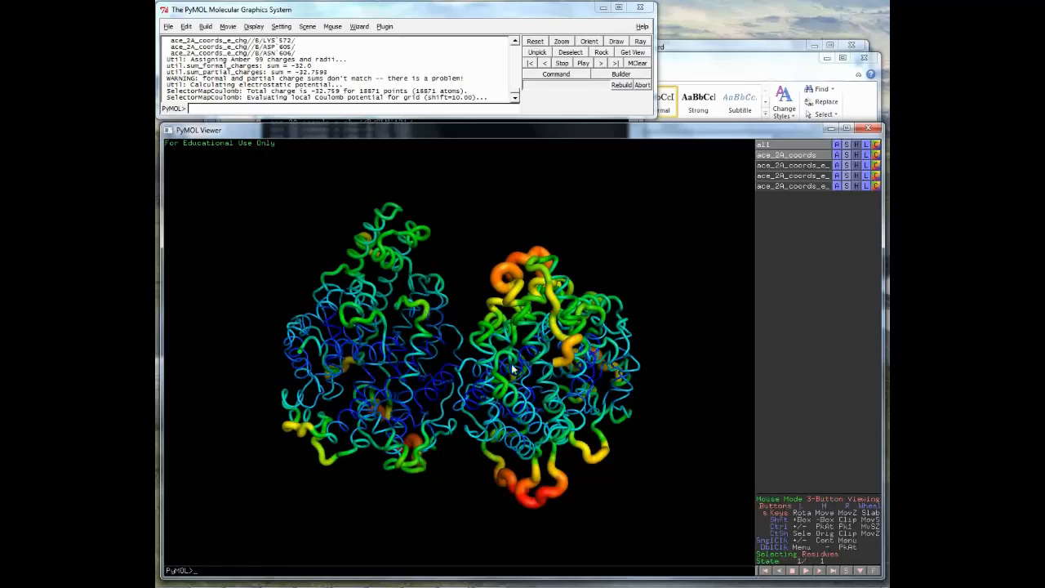
pyautogui.moveTo(512, 365); pyautogui.dragTo(547, 314)
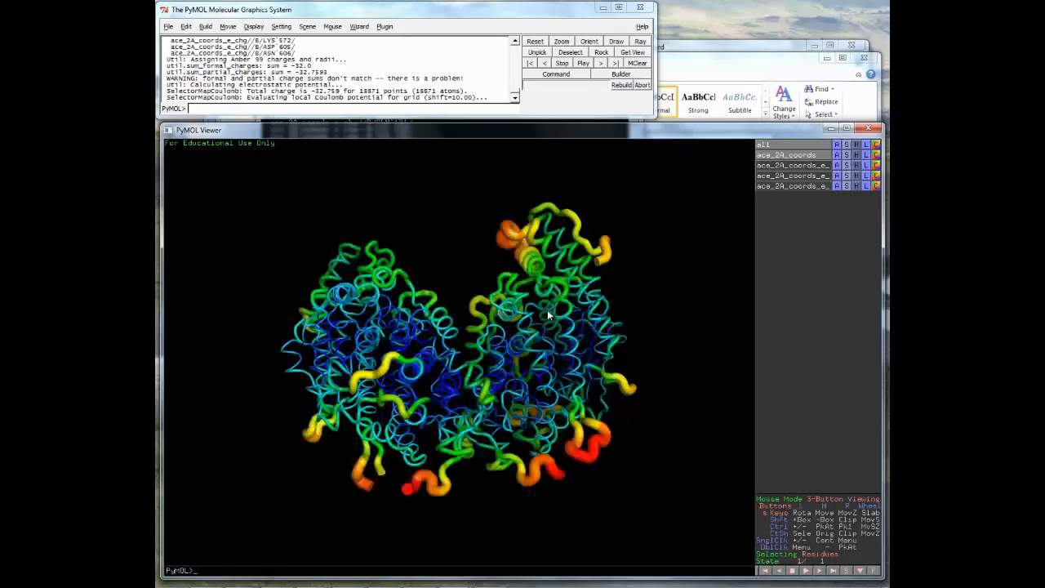
pyautogui.moveTo(547, 313); pyautogui.dragTo(525, 373)
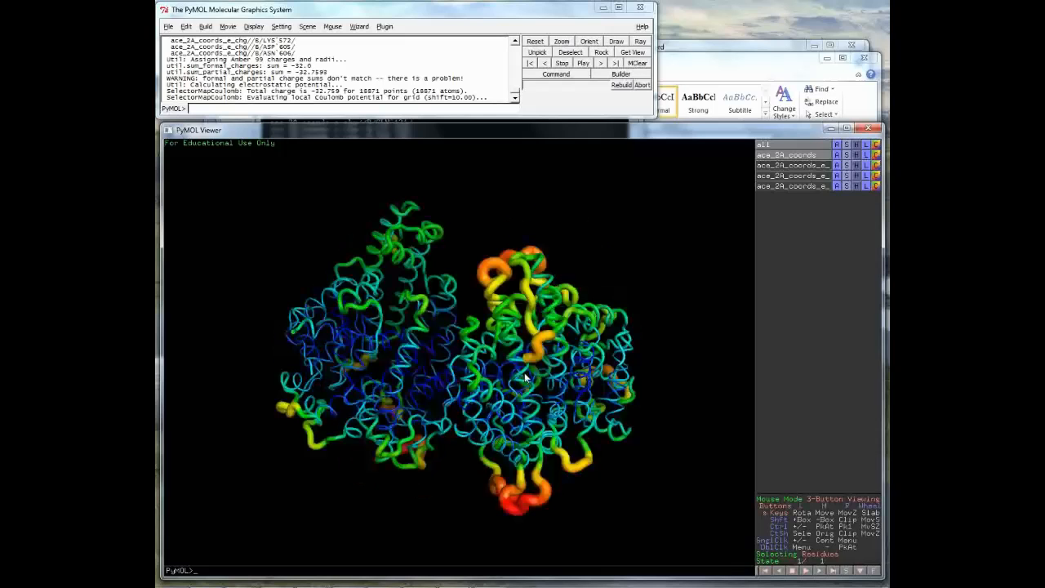
pyautogui.moveTo(525, 372); pyautogui.dragTo(448, 372)
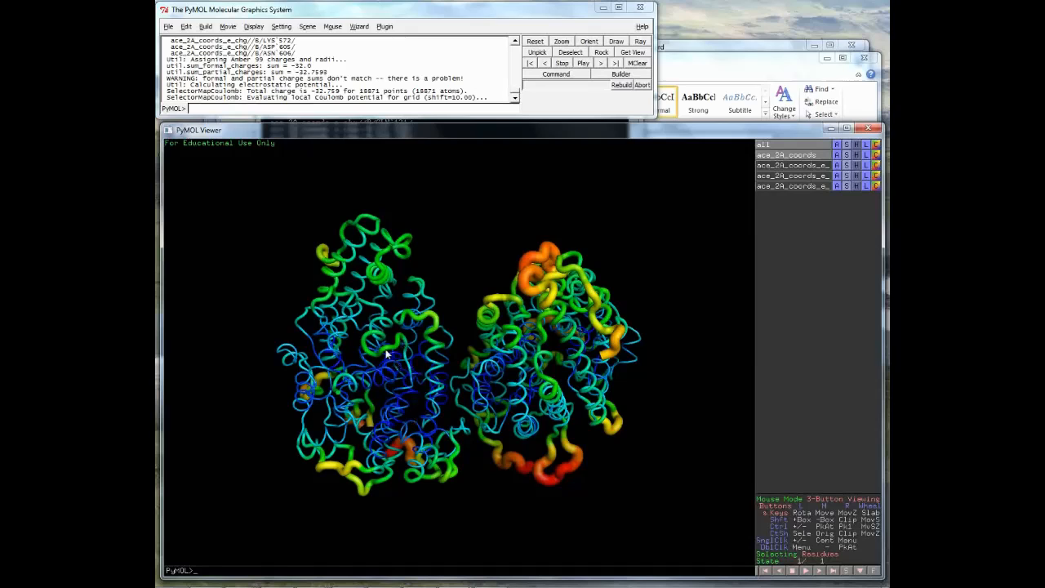
# - Turn the putty cartoon until the two lobes stack vertically, then bring up the Panopto Focus window
pyautogui.moveTo(521, 468); pyautogui.dragTo(568, 444)
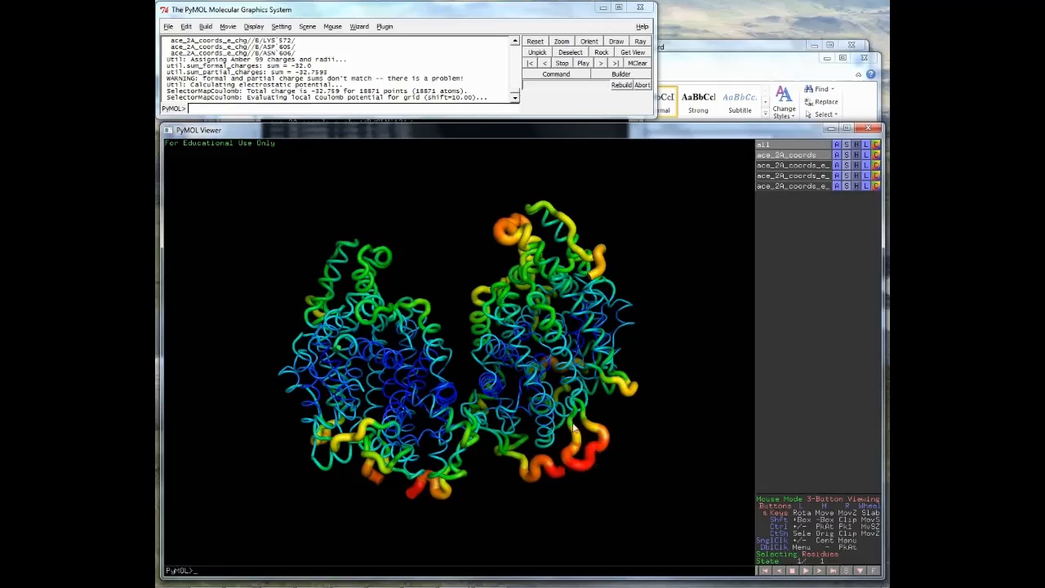
pyautogui.moveTo(583, 466); pyautogui.dragTo(560, 470)
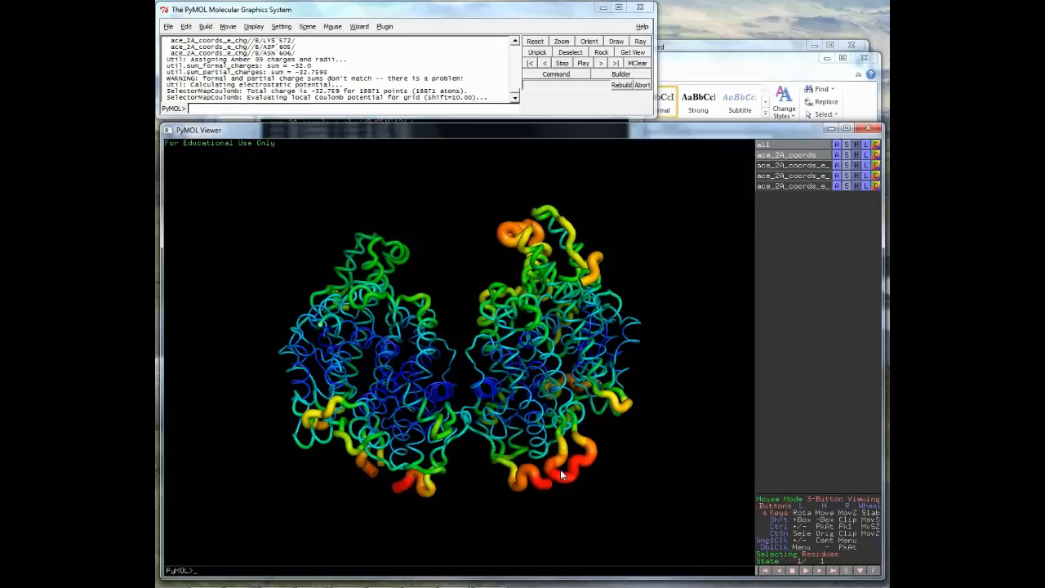
pyautogui.moveTo(560, 469); pyautogui.dragTo(482, 378)
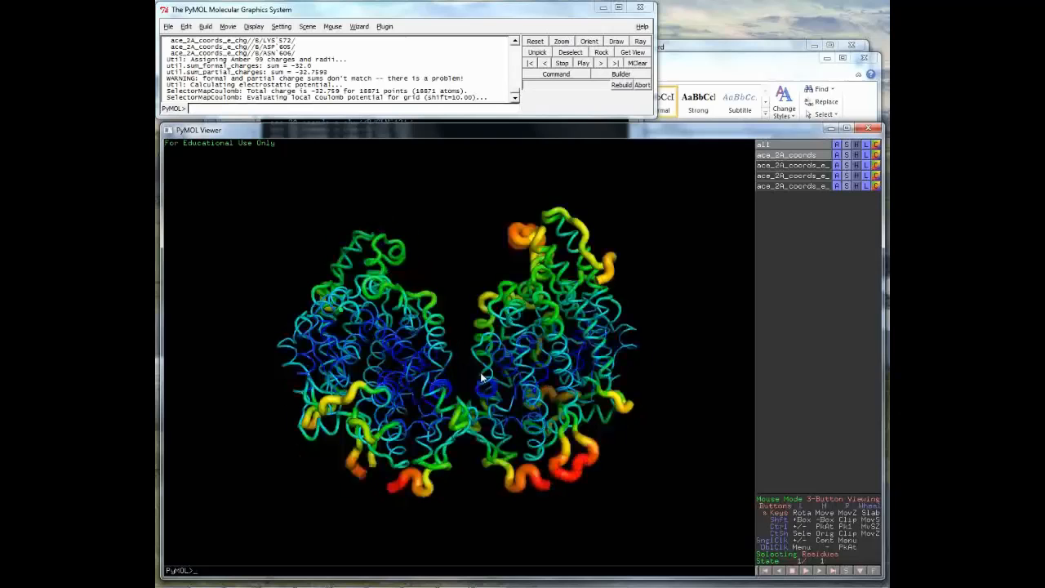
pyautogui.moveTo(482, 378); pyautogui.dragTo(559, 416)
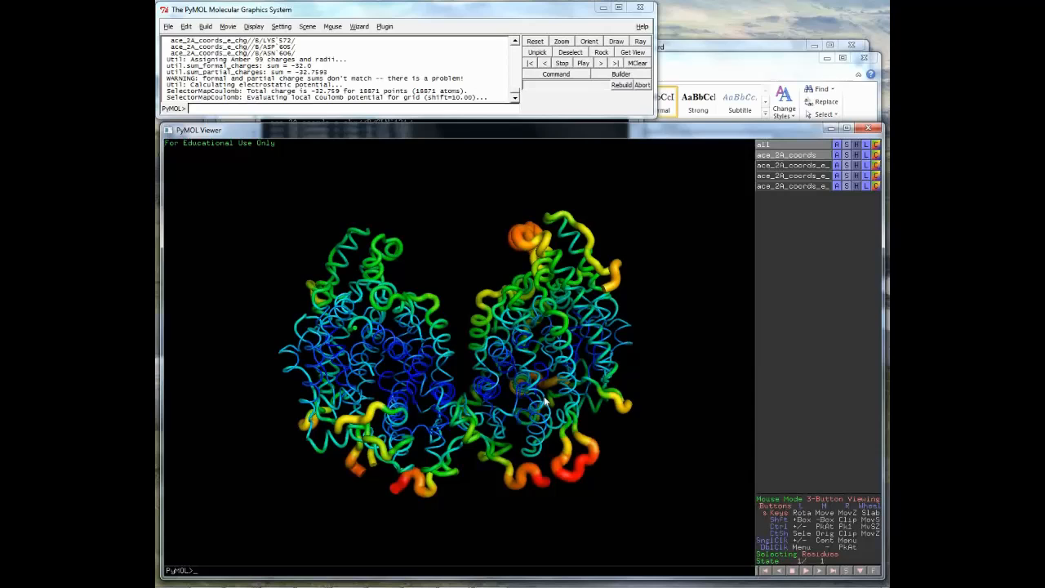
pyautogui.moveTo(545, 400); pyautogui.dragTo(506, 402)
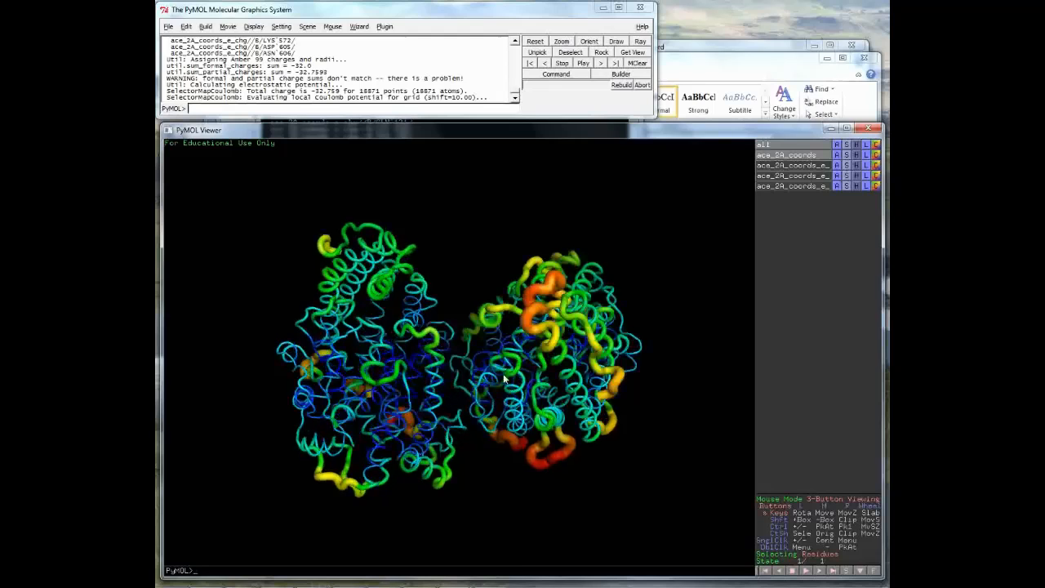
pyautogui.moveTo(504, 378)
pyautogui.mouseDown()
pyautogui.moveTo(493, 392)
pyautogui.moveTo(490, 384)
pyautogui.mouseUp()
pyautogui.moveTo(488, 279); pyautogui.dragTo(479, 396)
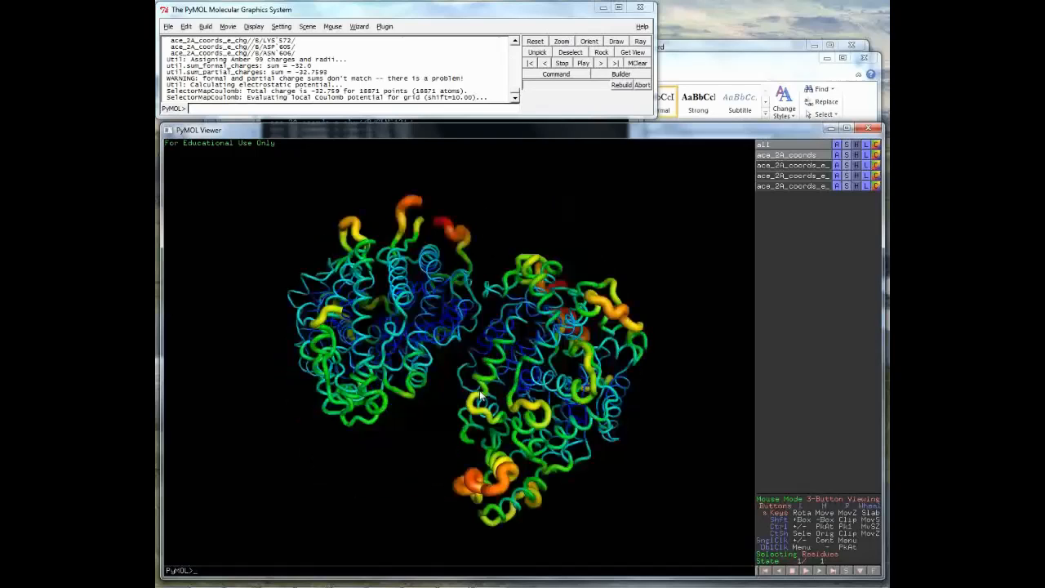
pyautogui.moveTo(479, 396)
pyautogui.mouseDown()
pyautogui.moveTo(535, 284)
pyautogui.moveTo(464, 400)
pyautogui.mouseUp()
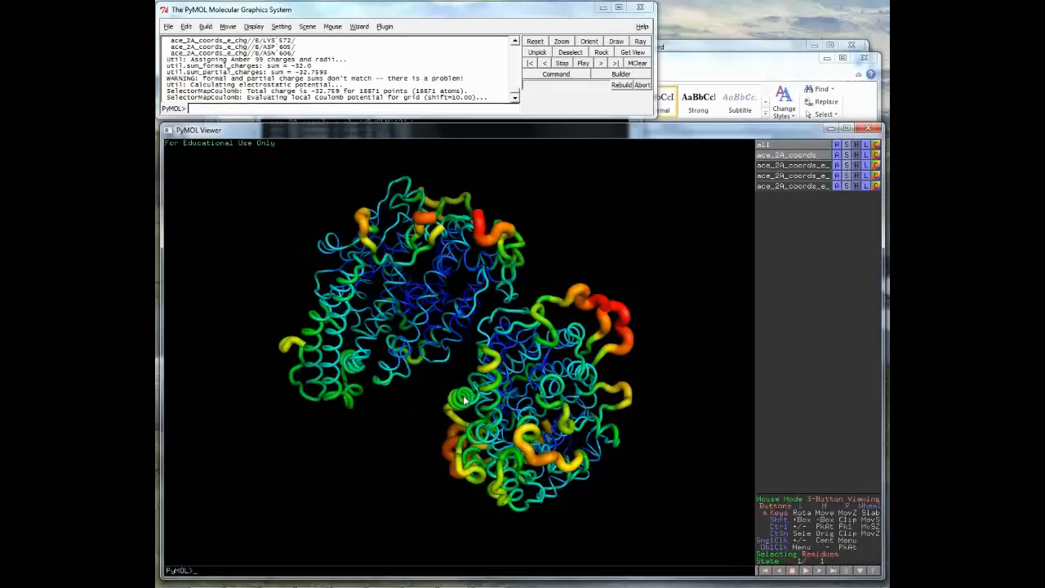
pyautogui.moveTo(463, 398); pyautogui.dragTo(438, 394)
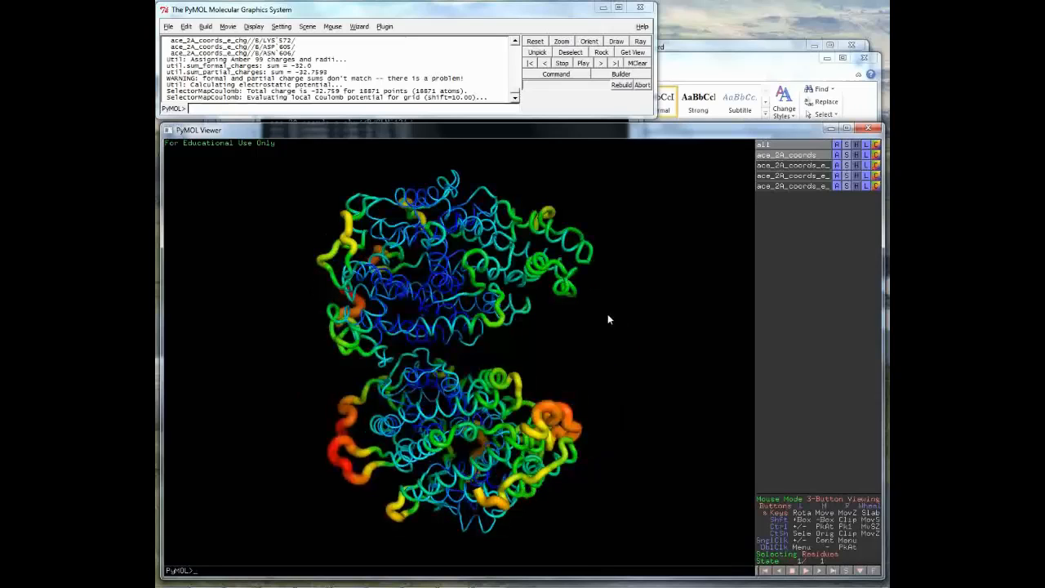
pyautogui.moveTo(273, 579)
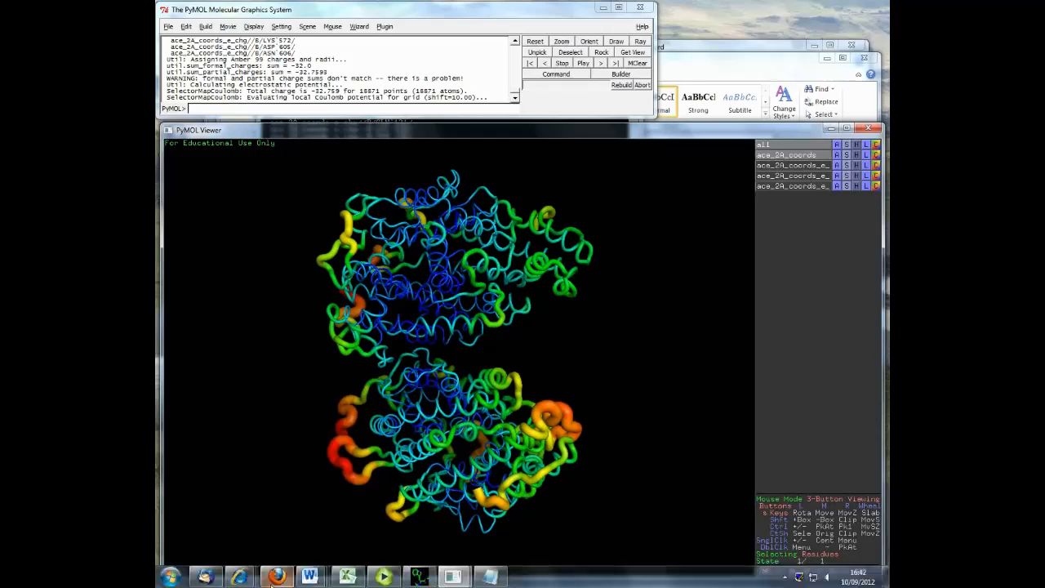
pyautogui.click(274, 578)
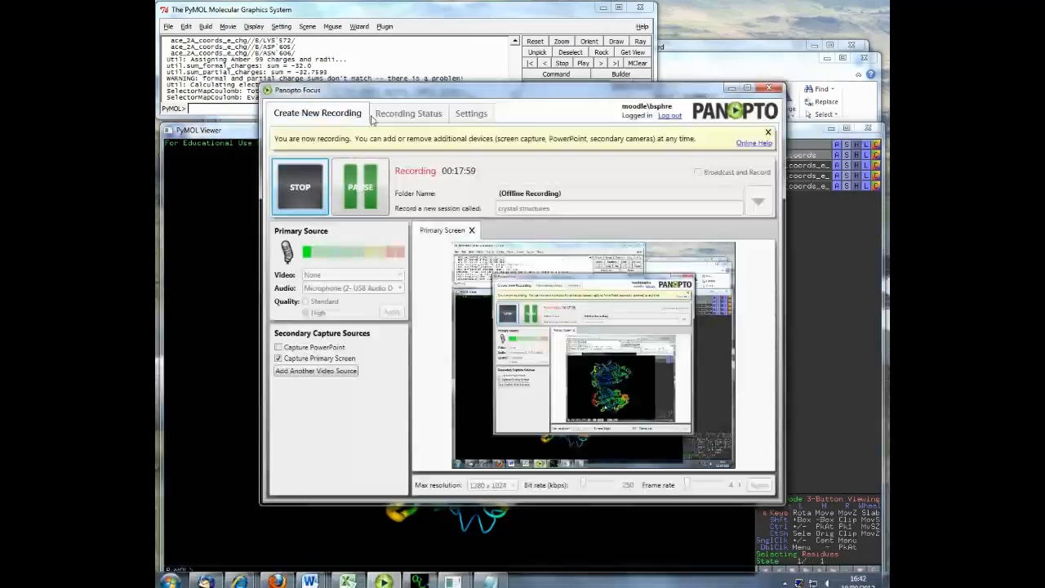